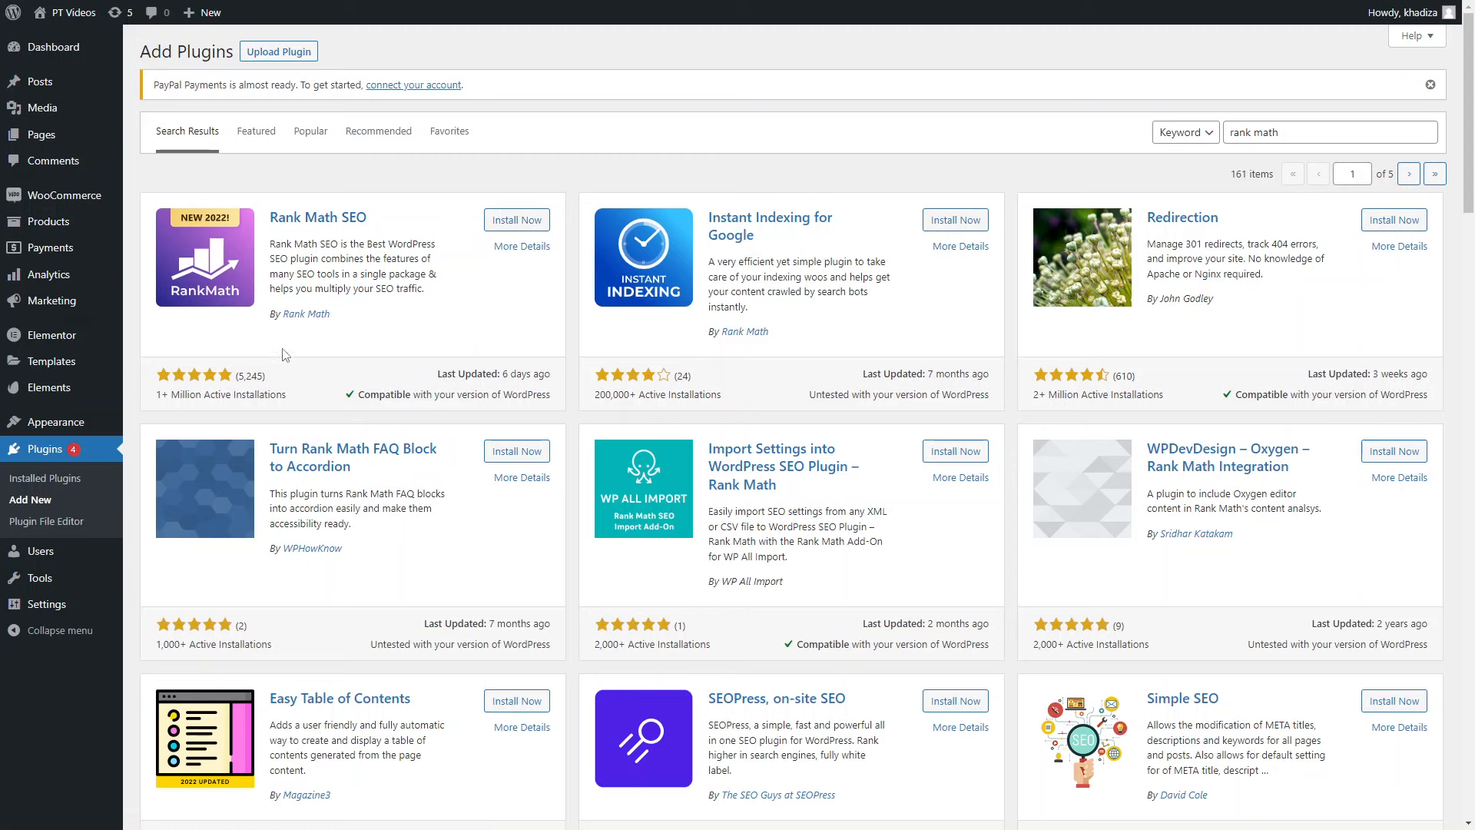
- Install and activate the Rank Math SEO plugin and open Rank Math in the admin area
{"action": "left_click", "coordinate": [517, 219]}
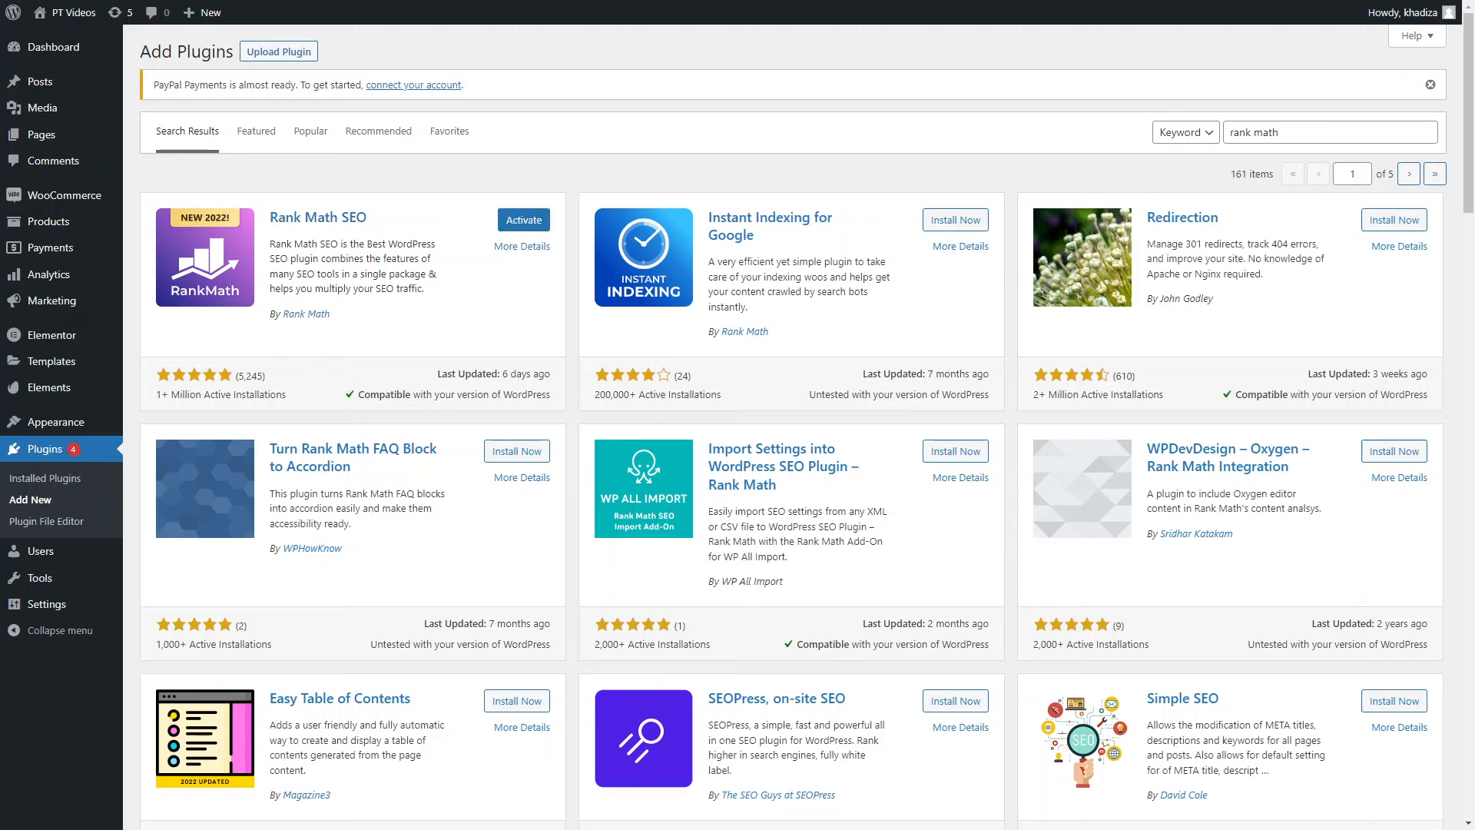
{"action": "left_click", "coordinate": [524, 220]}
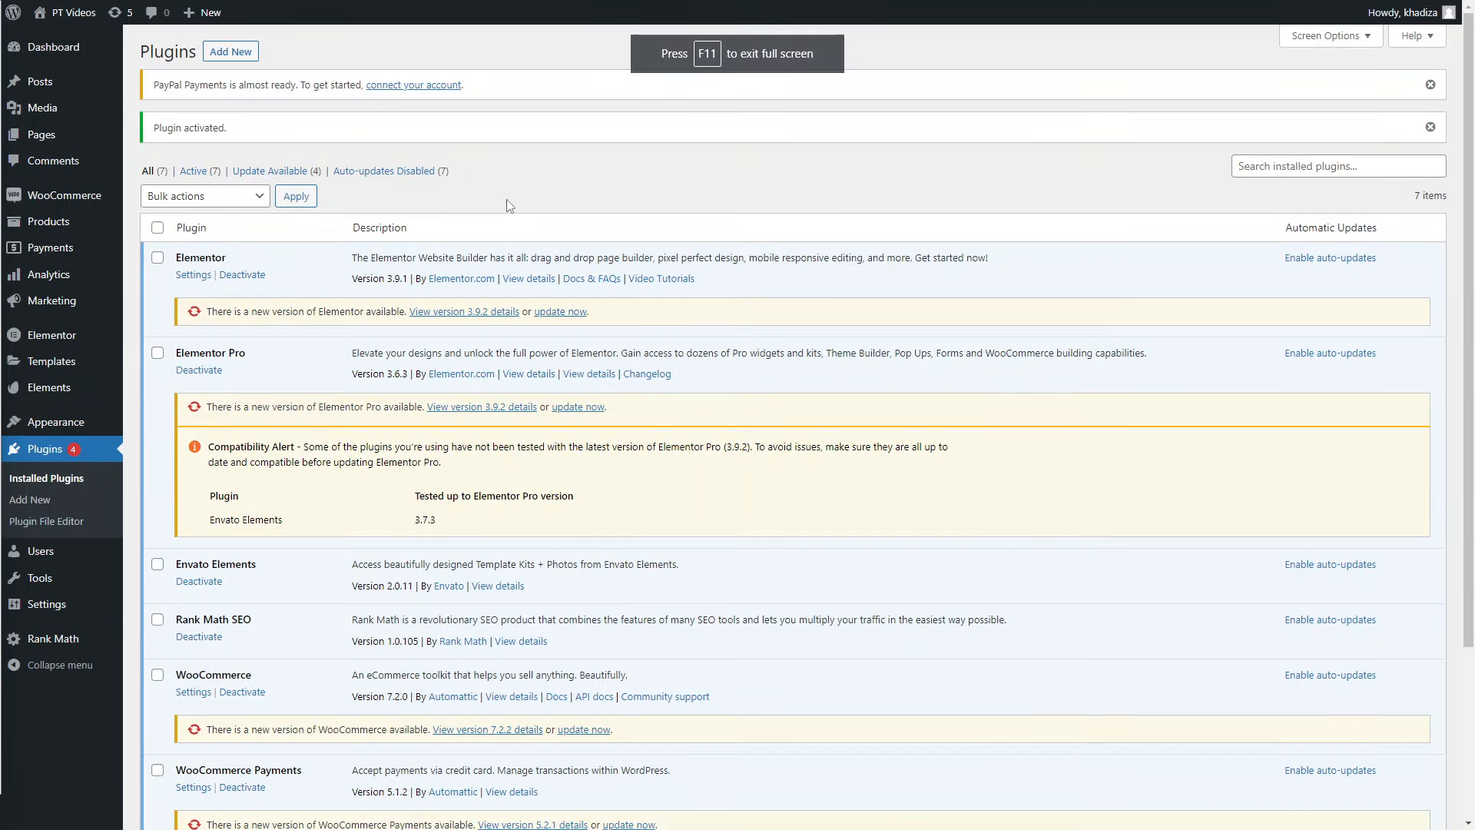
{"action": "scroll", "coordinate": [507, 392], "scroll_direction": "down", "scroll_amount": 1}
{"action": "scroll", "coordinate": [506, 392], "scroll_direction": "down", "scroll_amount": 3}
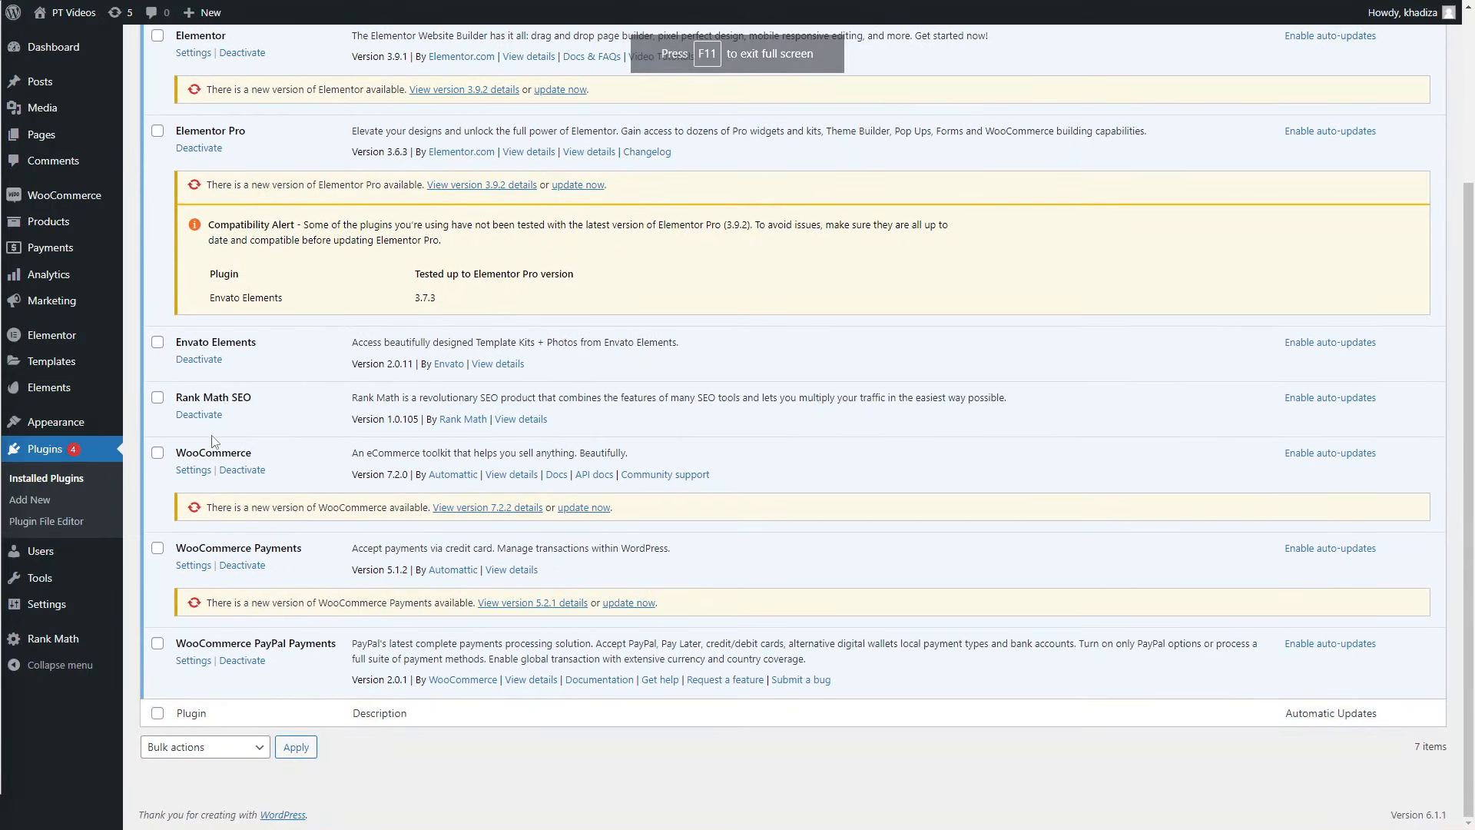
{"action": "scroll", "coordinate": [246, 415], "scroll_direction": "up", "scroll_amount": 1}
{"action": "scroll", "coordinate": [247, 415], "scroll_direction": "up", "scroll_amount": 2}
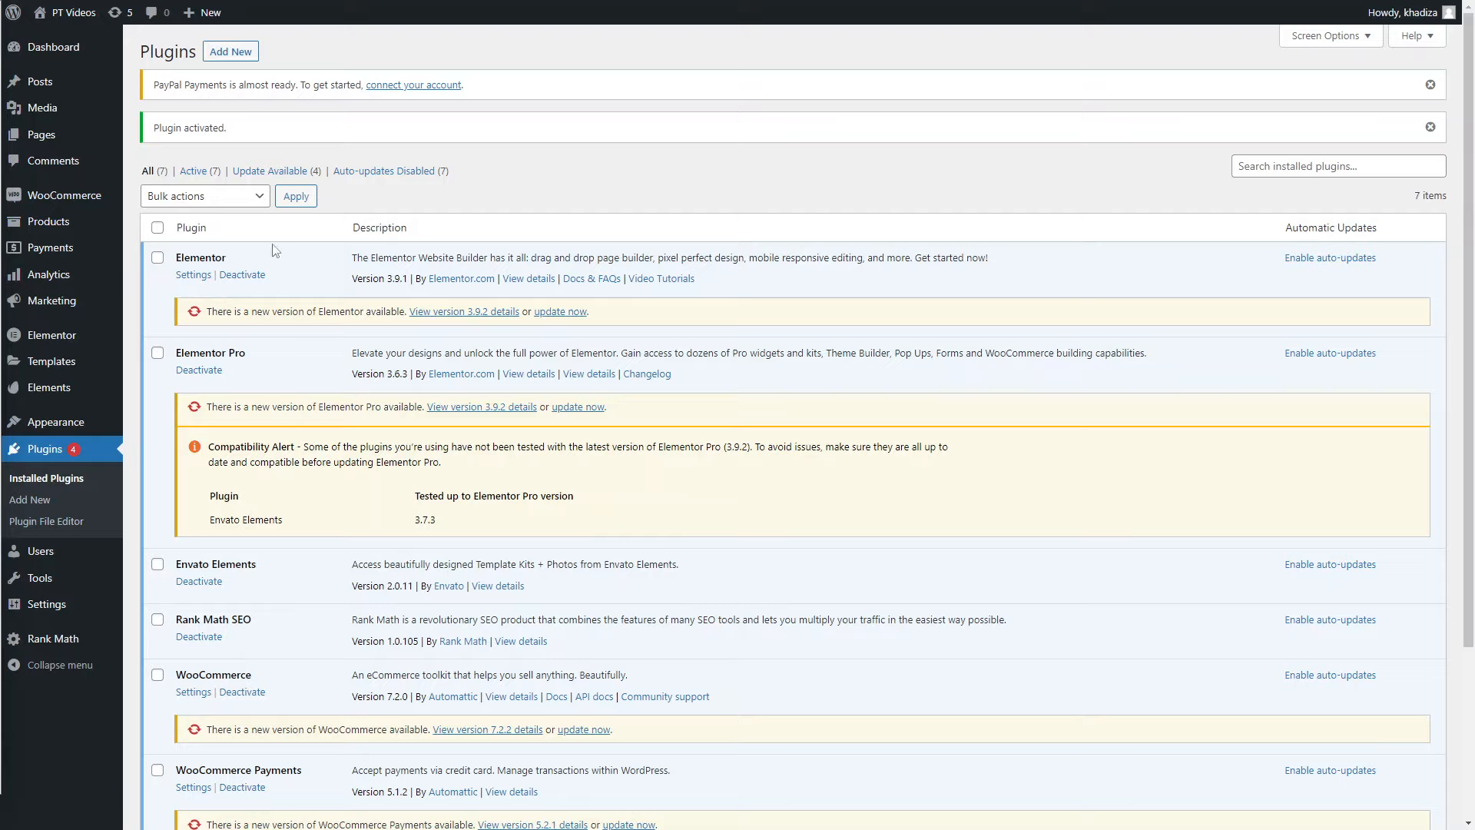
{"action": "left_click", "coordinate": [53, 642]}
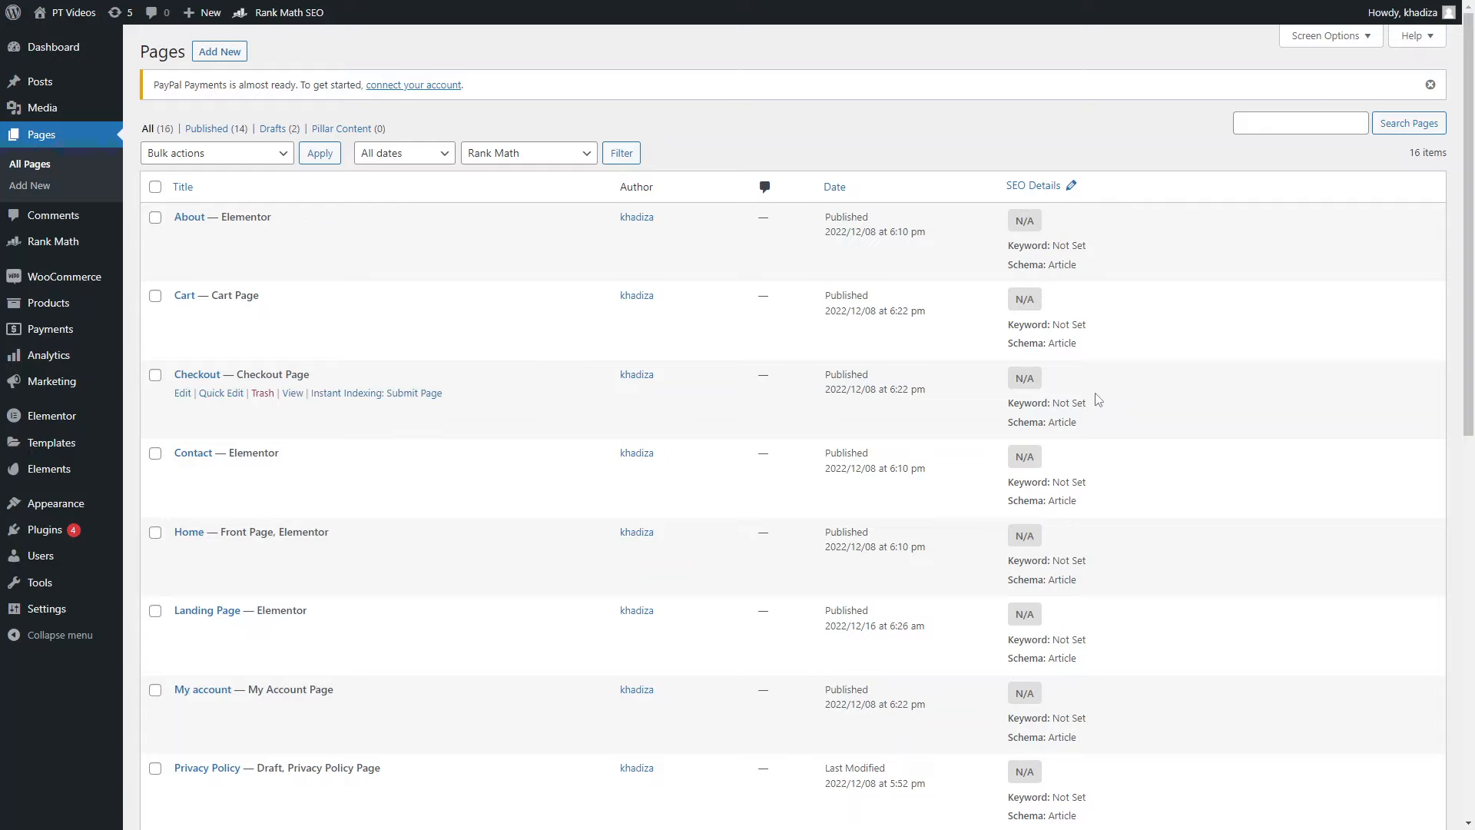
- Show the SEO Title and SEO Desc columns in the Pages list, and hide both columns again
{"action": "left_click", "coordinate": [1362, 43]}
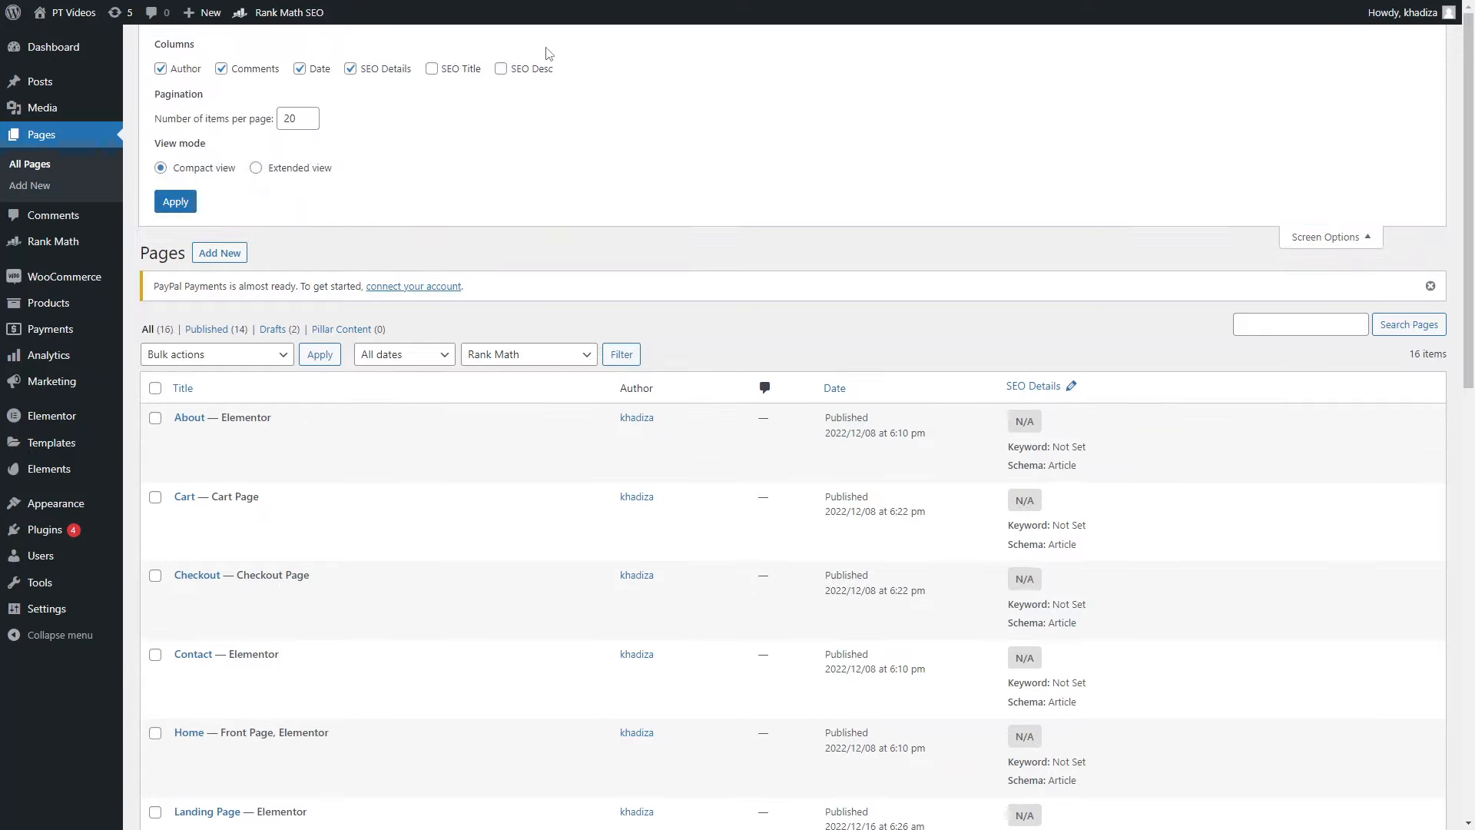
{"action": "left_click", "coordinate": [431, 70]}
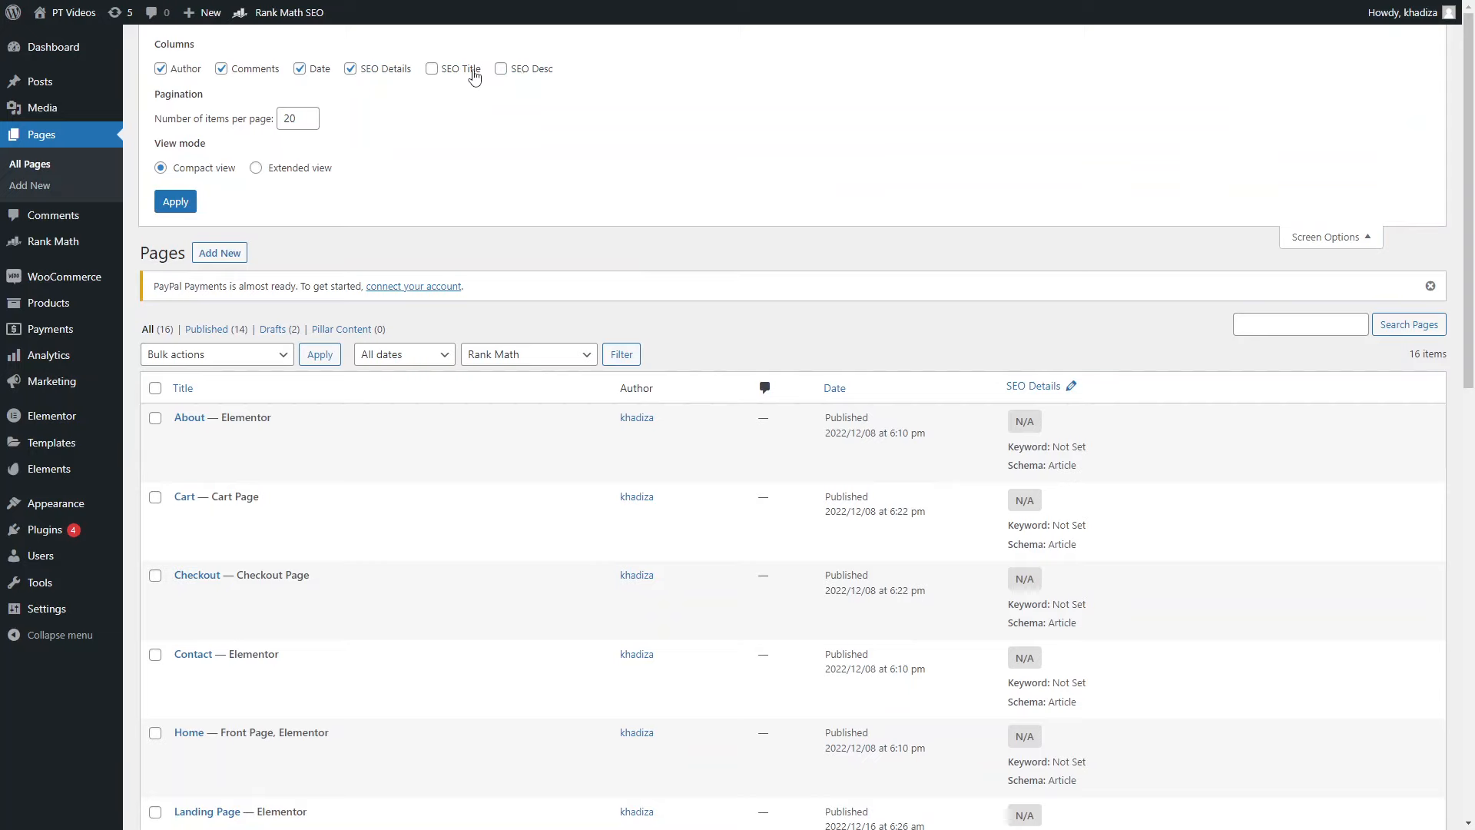
{"action": "left_click", "coordinate": [531, 70]}
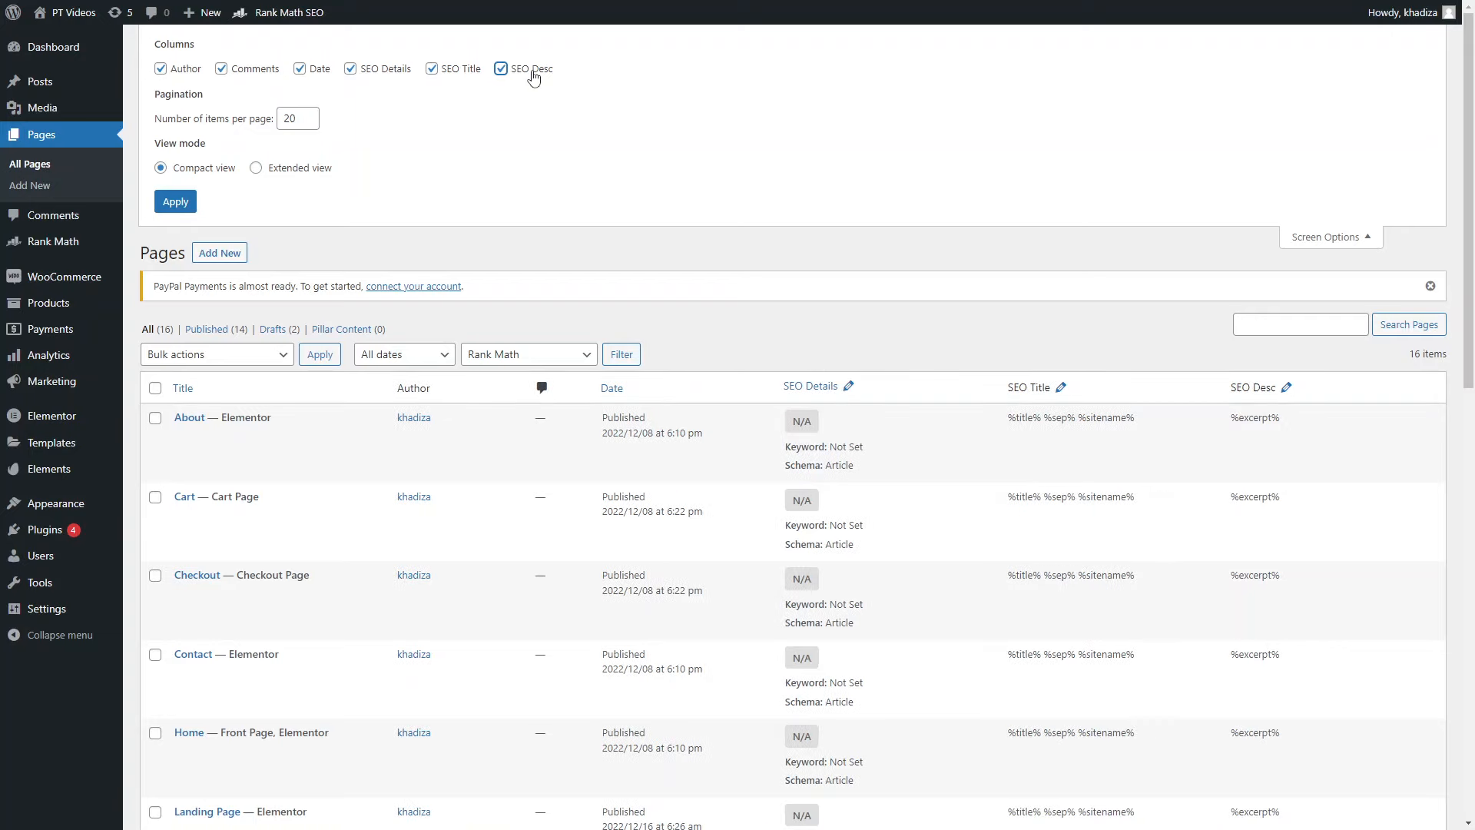
{"action": "left_click", "coordinate": [533, 74]}
{"action": "left_click", "coordinate": [446, 75]}
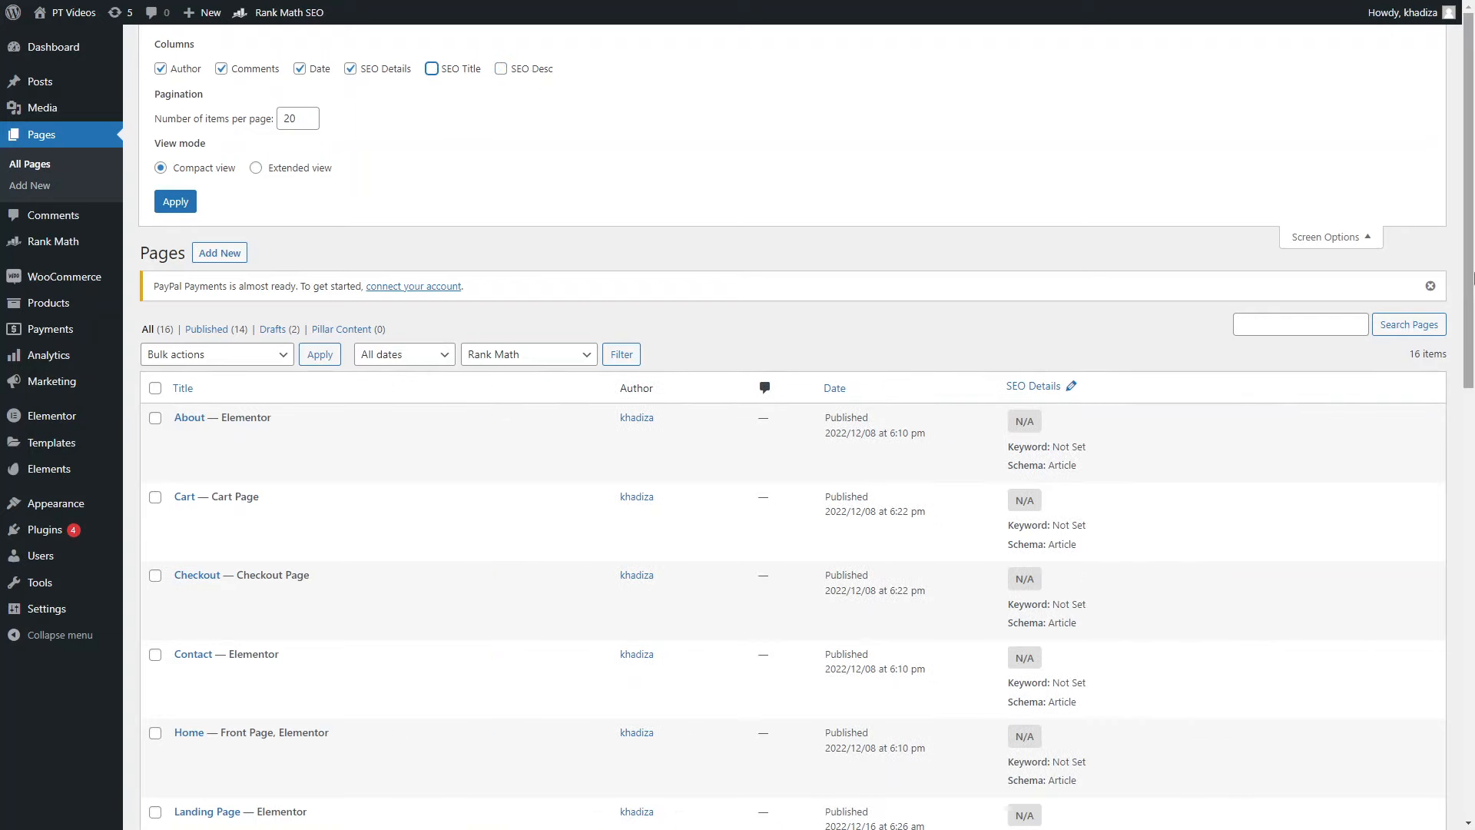
{"action": "left_click", "coordinate": [1346, 244]}
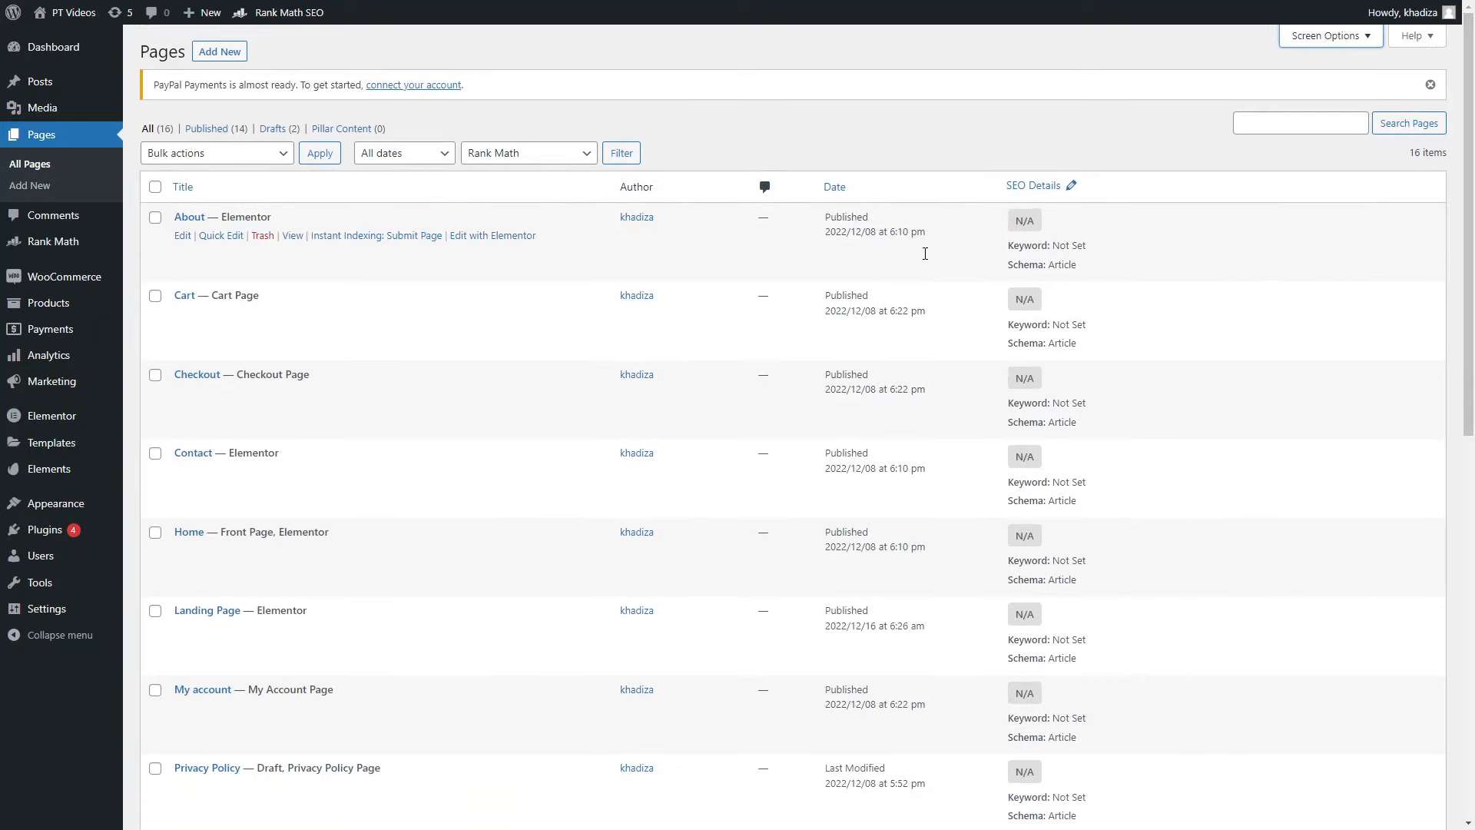
- Open the Posts list and check which SEO columns its screen options offer
{"action": "left_click", "coordinate": [53, 86]}
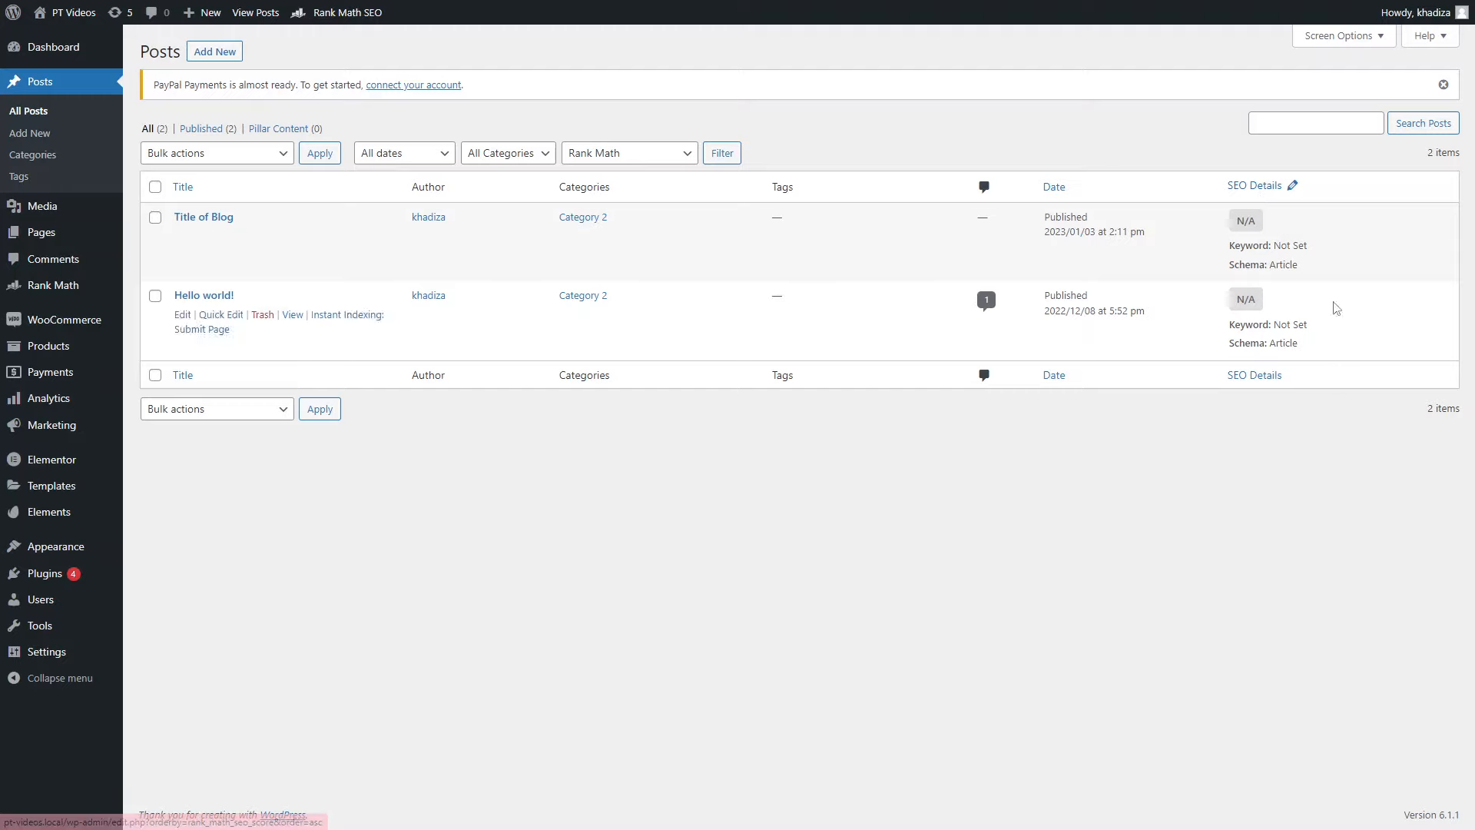
{"action": "left_click", "coordinate": [1338, 36]}
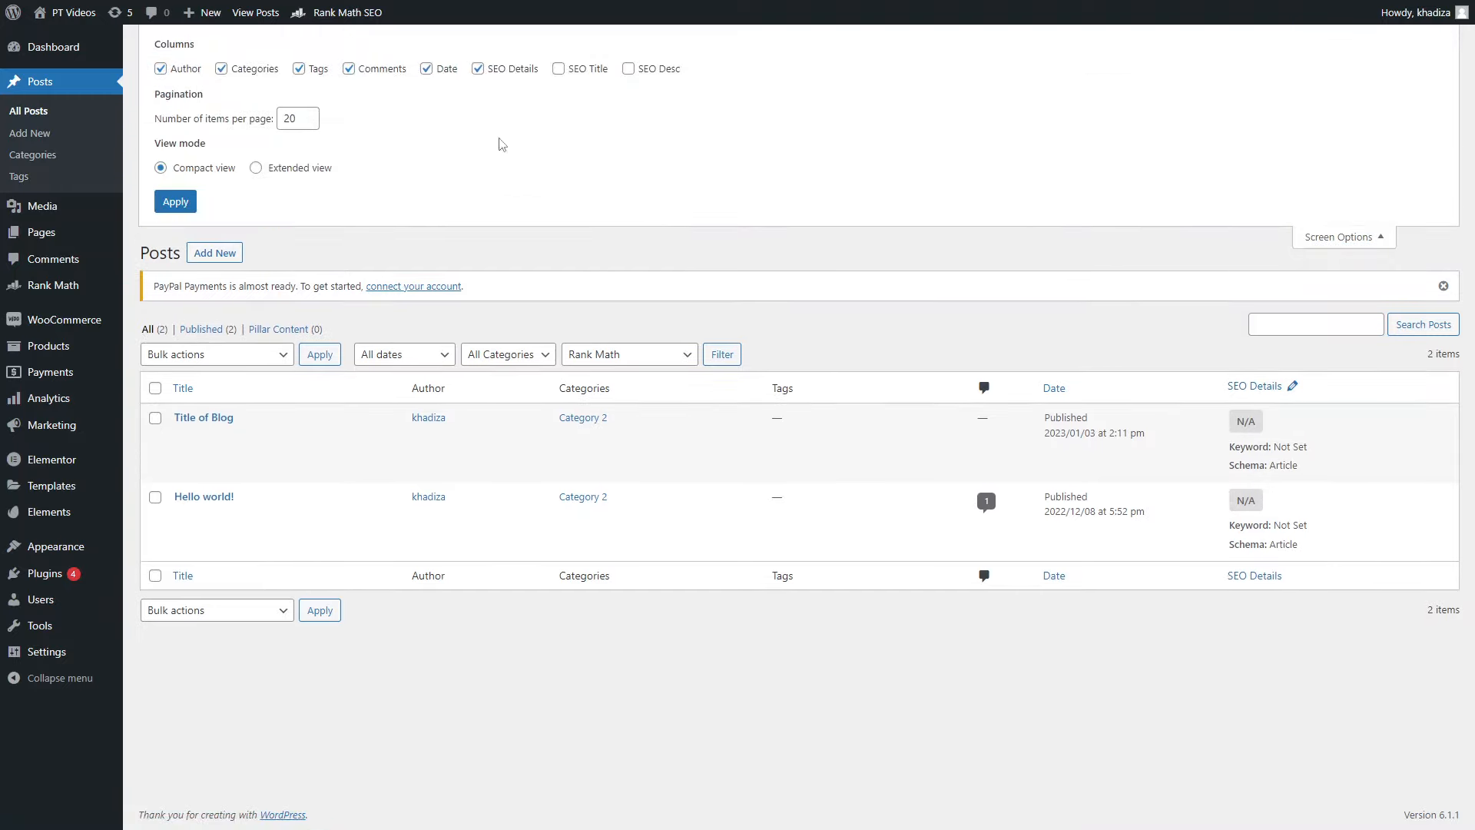
{"action": "left_click", "coordinate": [1360, 245]}
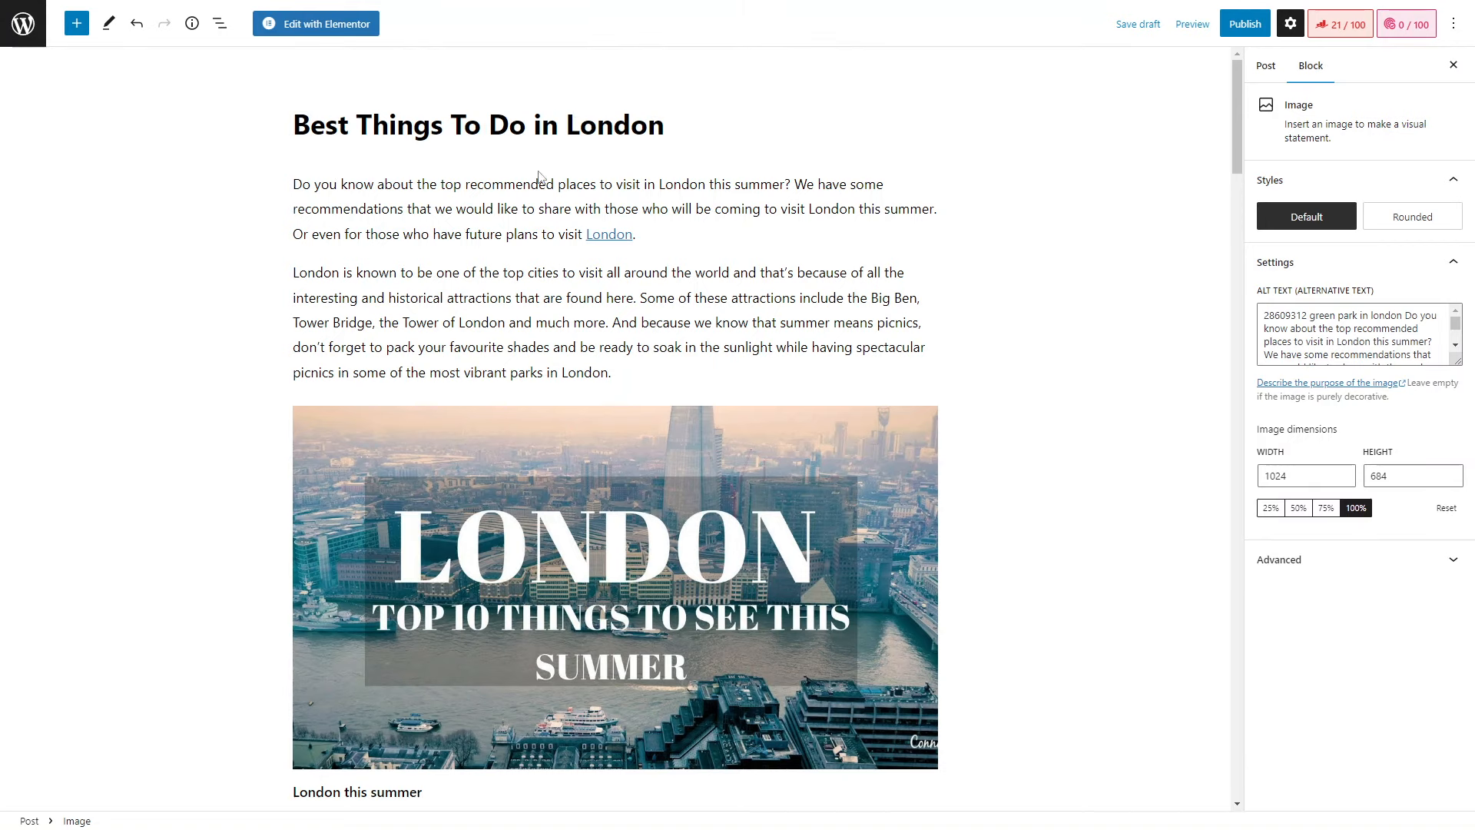
- Show the Rank Math settings for the "Best Things To Do in London" post and collapse the Basic SEO checks
{"action": "scroll", "coordinate": [769, 405], "scroll_direction": "down", "scroll_amount": 20}
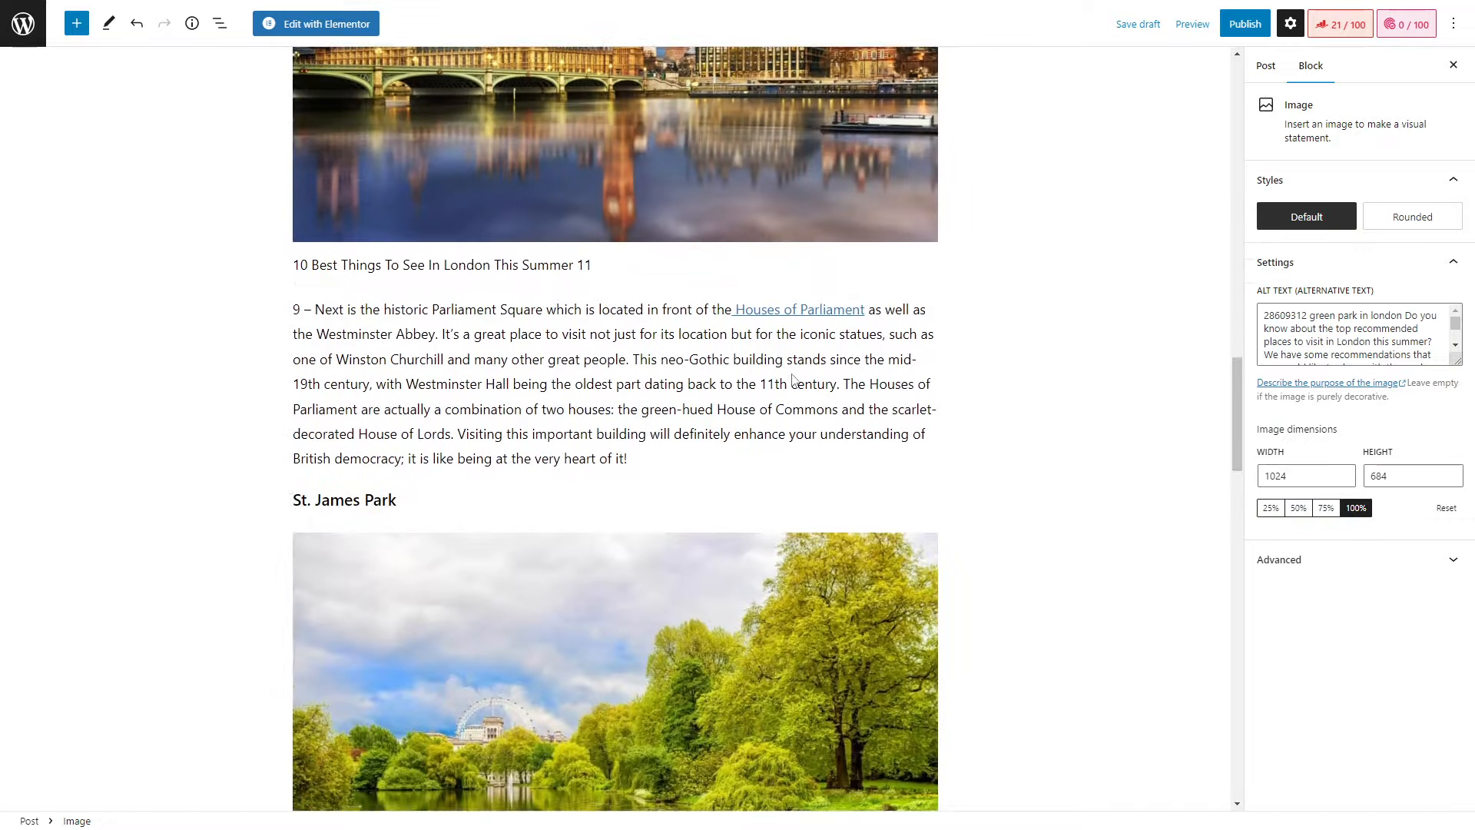
{"action": "scroll", "coordinate": [1237, 200], "scroll_direction": "up", "scroll_amount": 12}
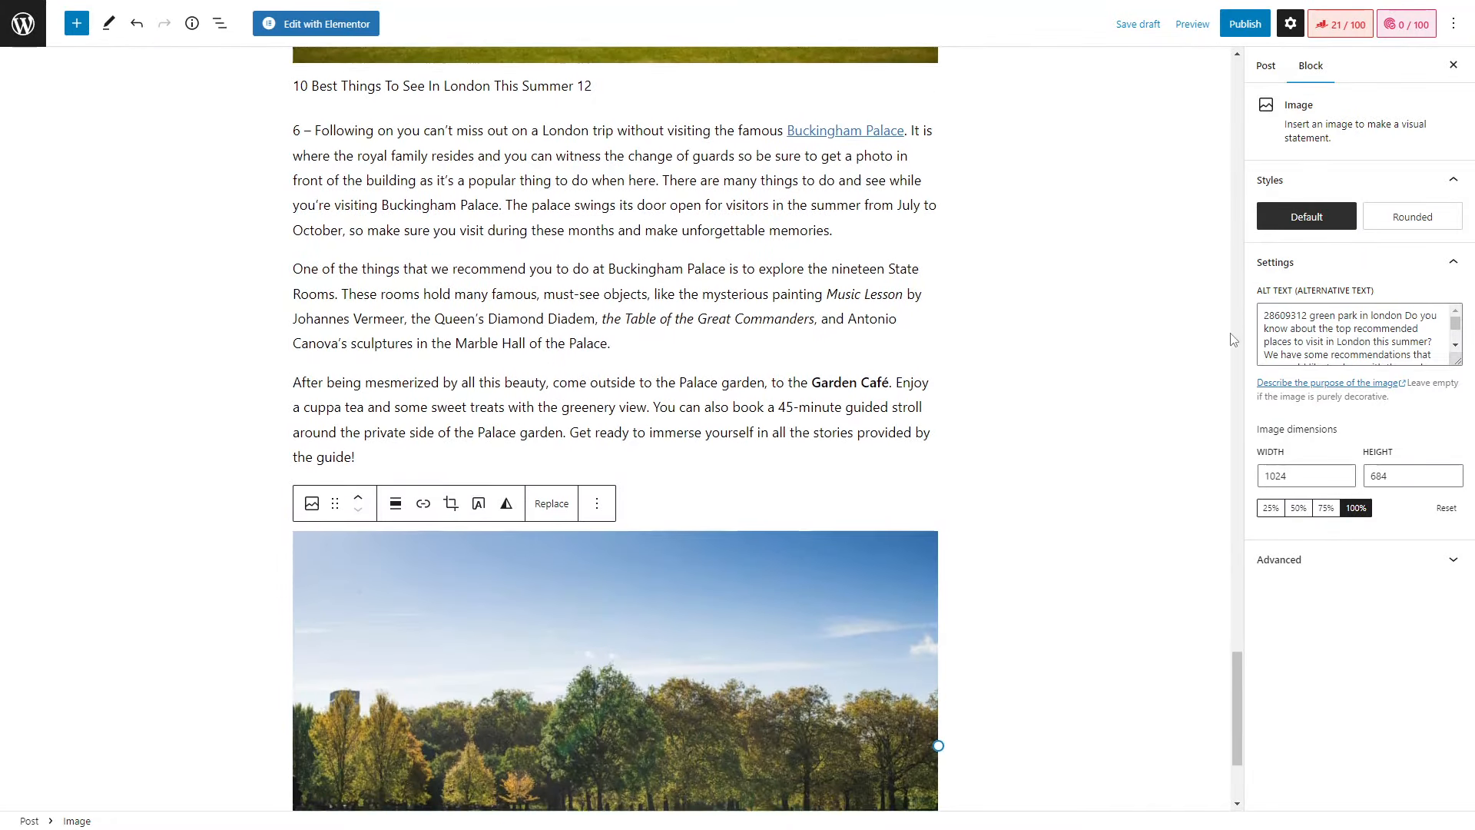
{"action": "scroll", "coordinate": [1238, 190], "scroll_direction": "up", "scroll_amount": 20}
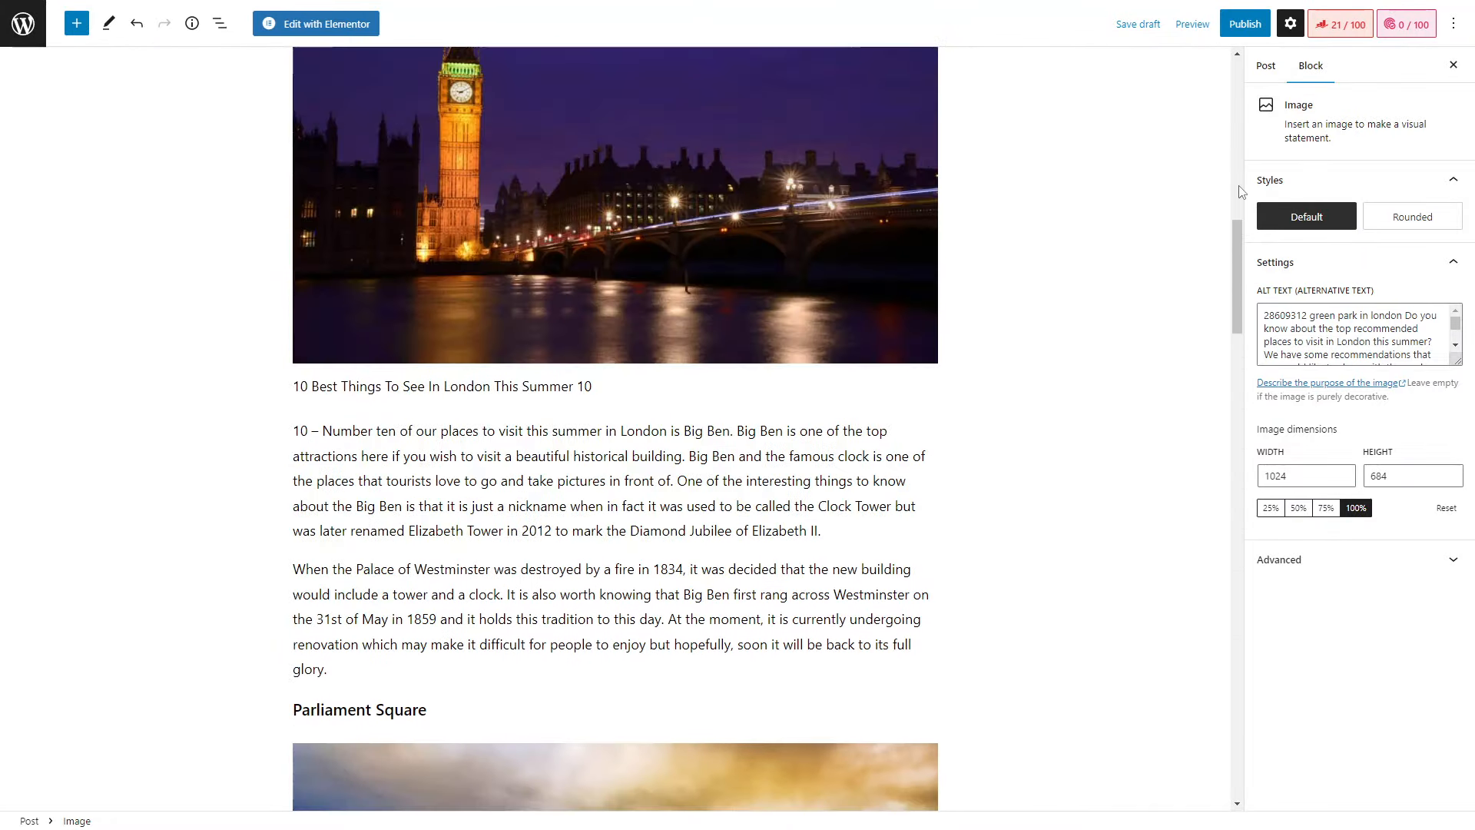
{"action": "scroll", "coordinate": [1239, 190], "scroll_direction": "up", "scroll_amount": 10}
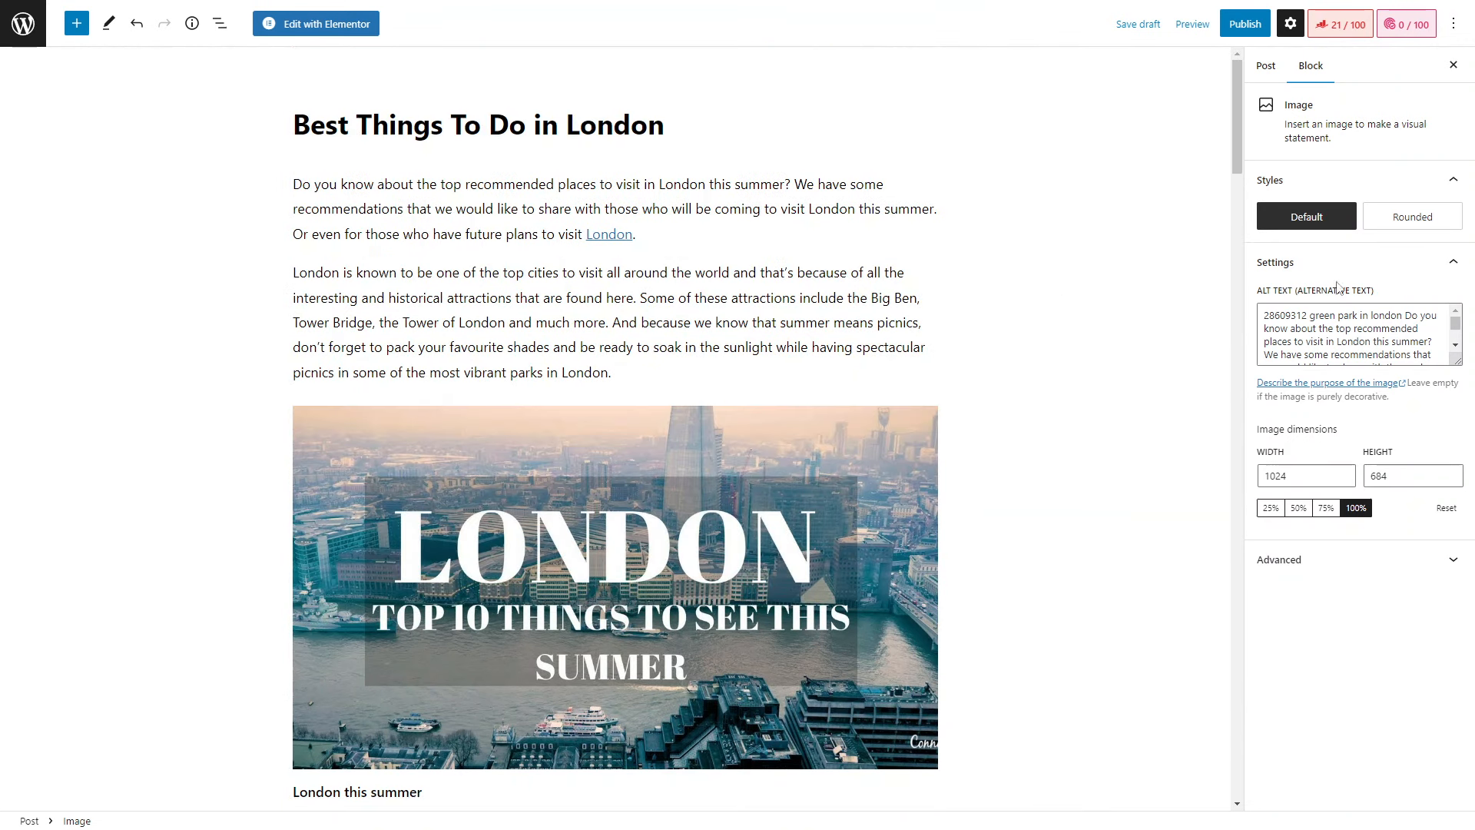
{"action": "left_click", "coordinate": [1341, 31]}
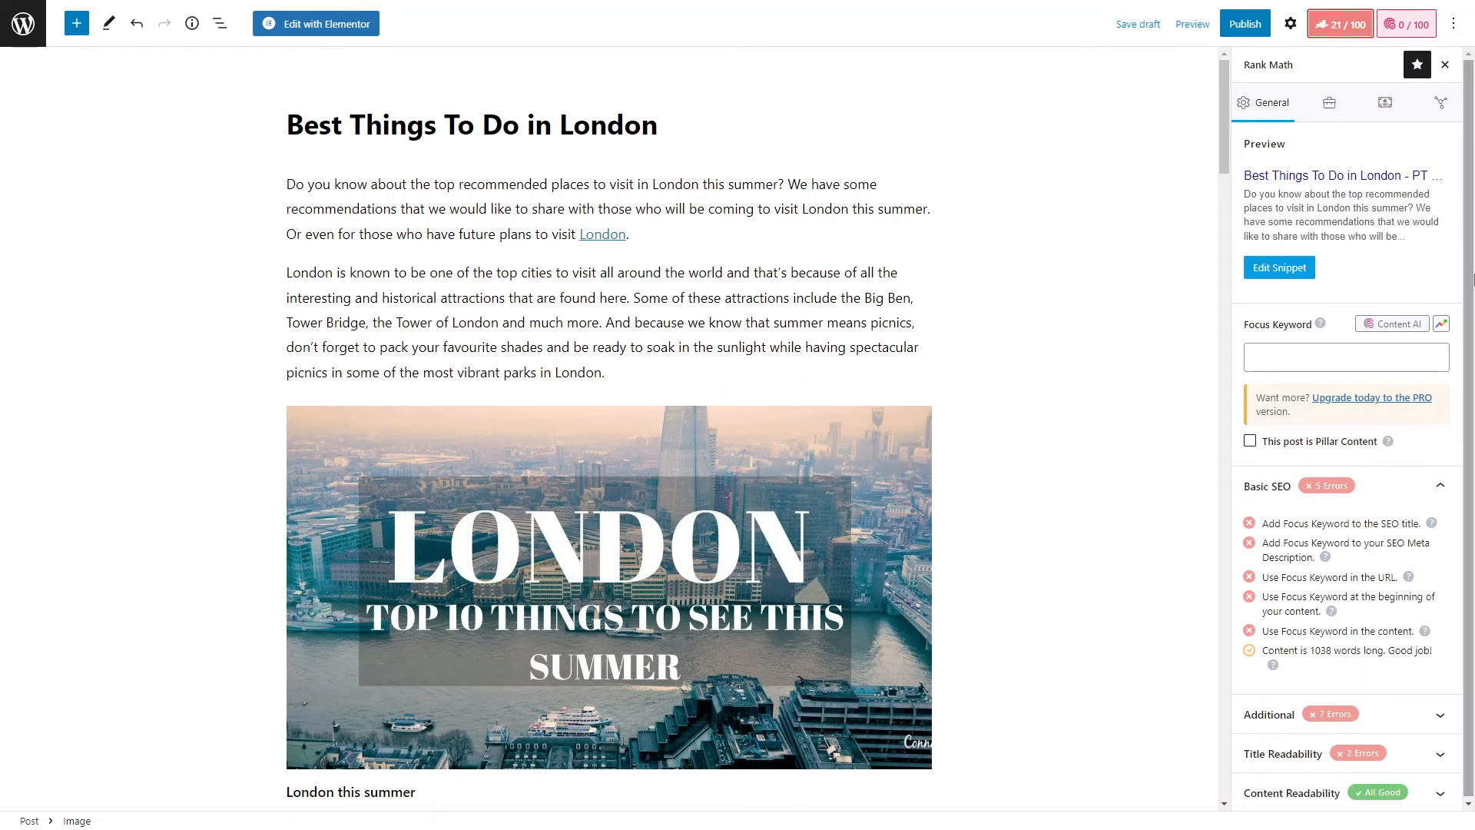
{"action": "left_click", "coordinate": [1396, 486]}
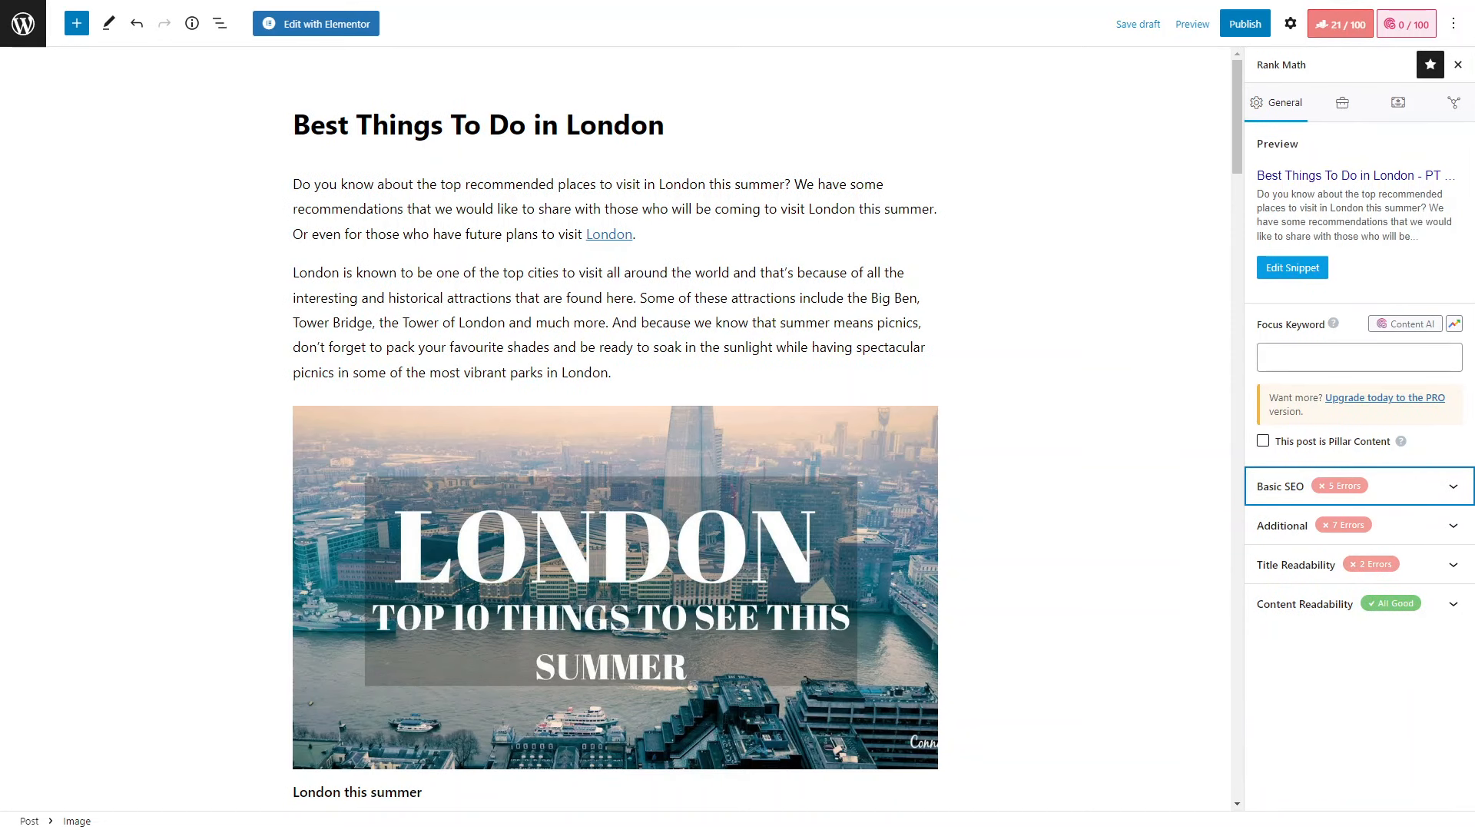
{"action": "mouse_move", "coordinate": [491, 405]}
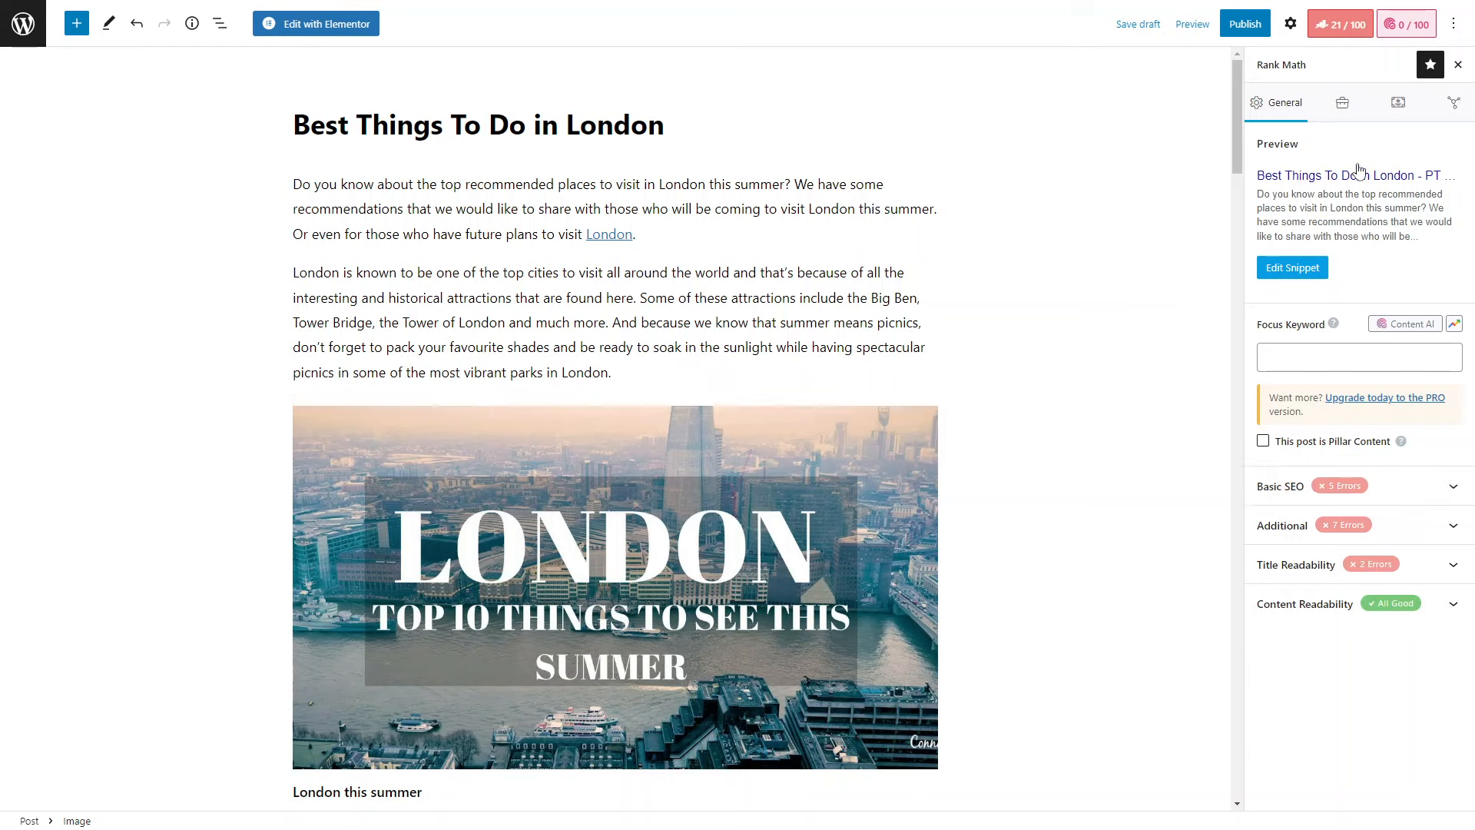
- Examine the title, permalink and description fields in the post's snippet editor, and close the editor
{"action": "left_click", "coordinate": [1296, 271]}
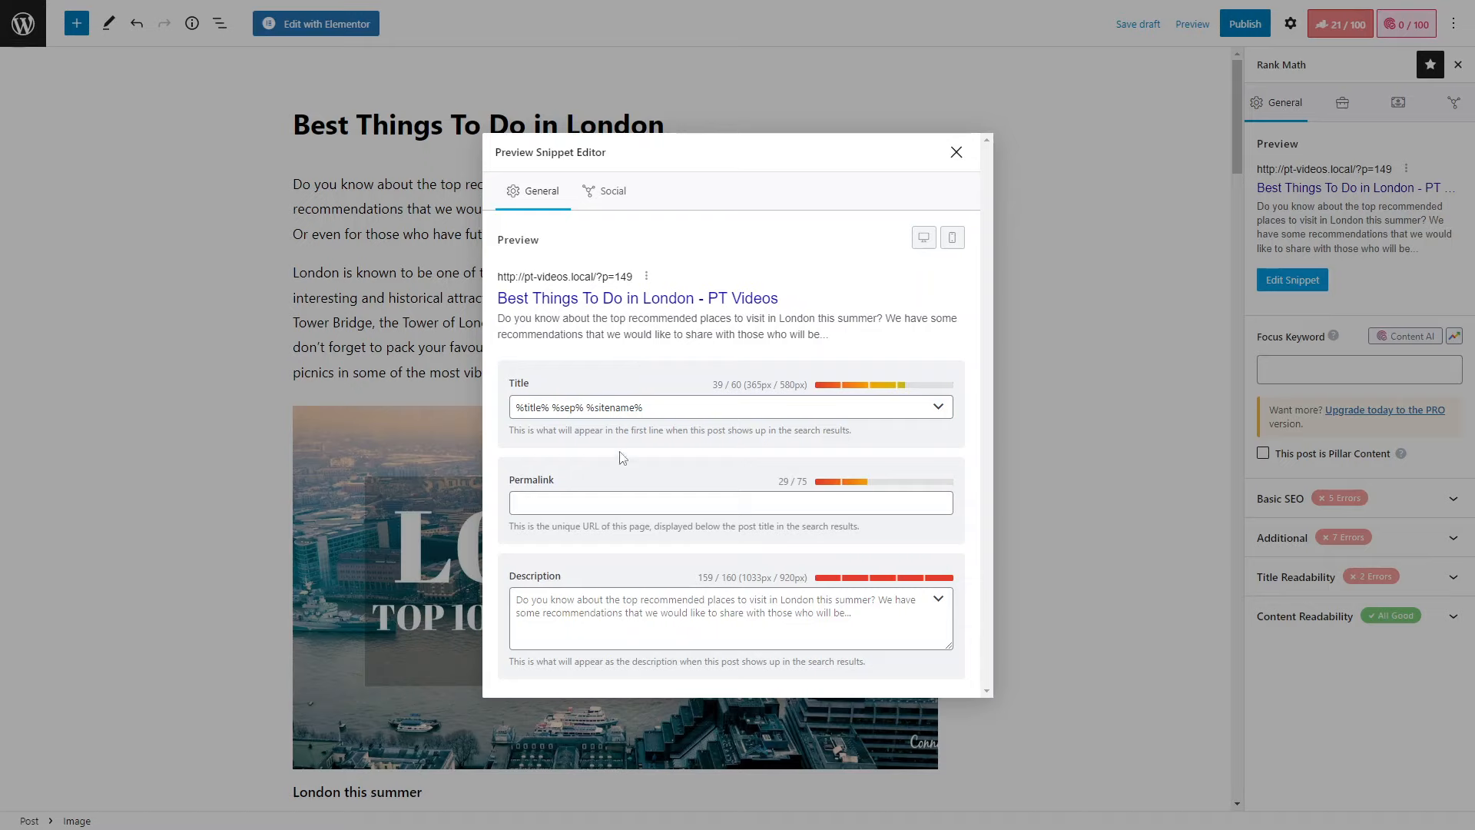
{"action": "left_click", "coordinate": [563, 494]}
{"action": "double_click", "coordinate": [561, 408]}
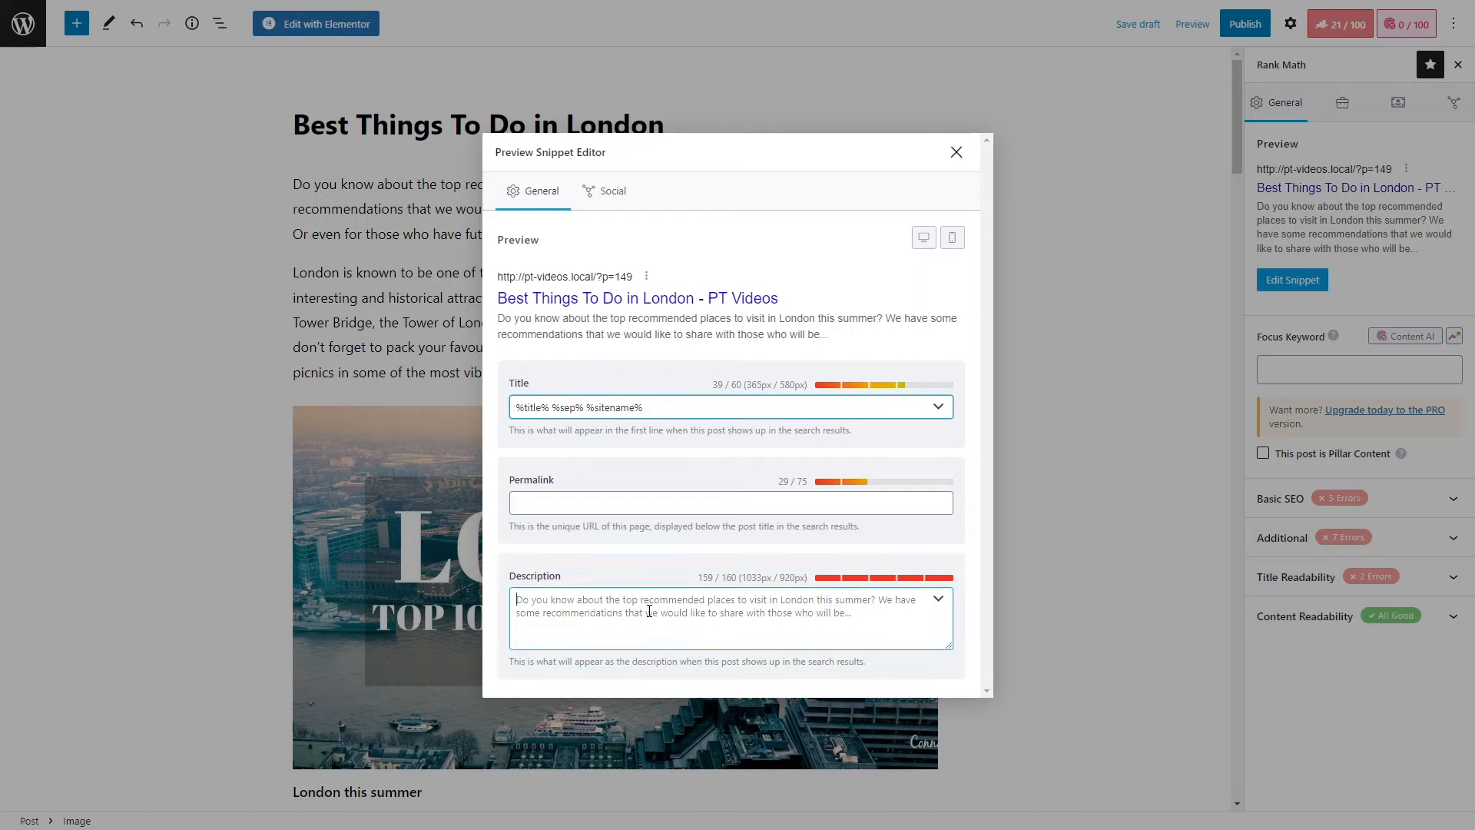
{"action": "left_click", "coordinate": [683, 596]}
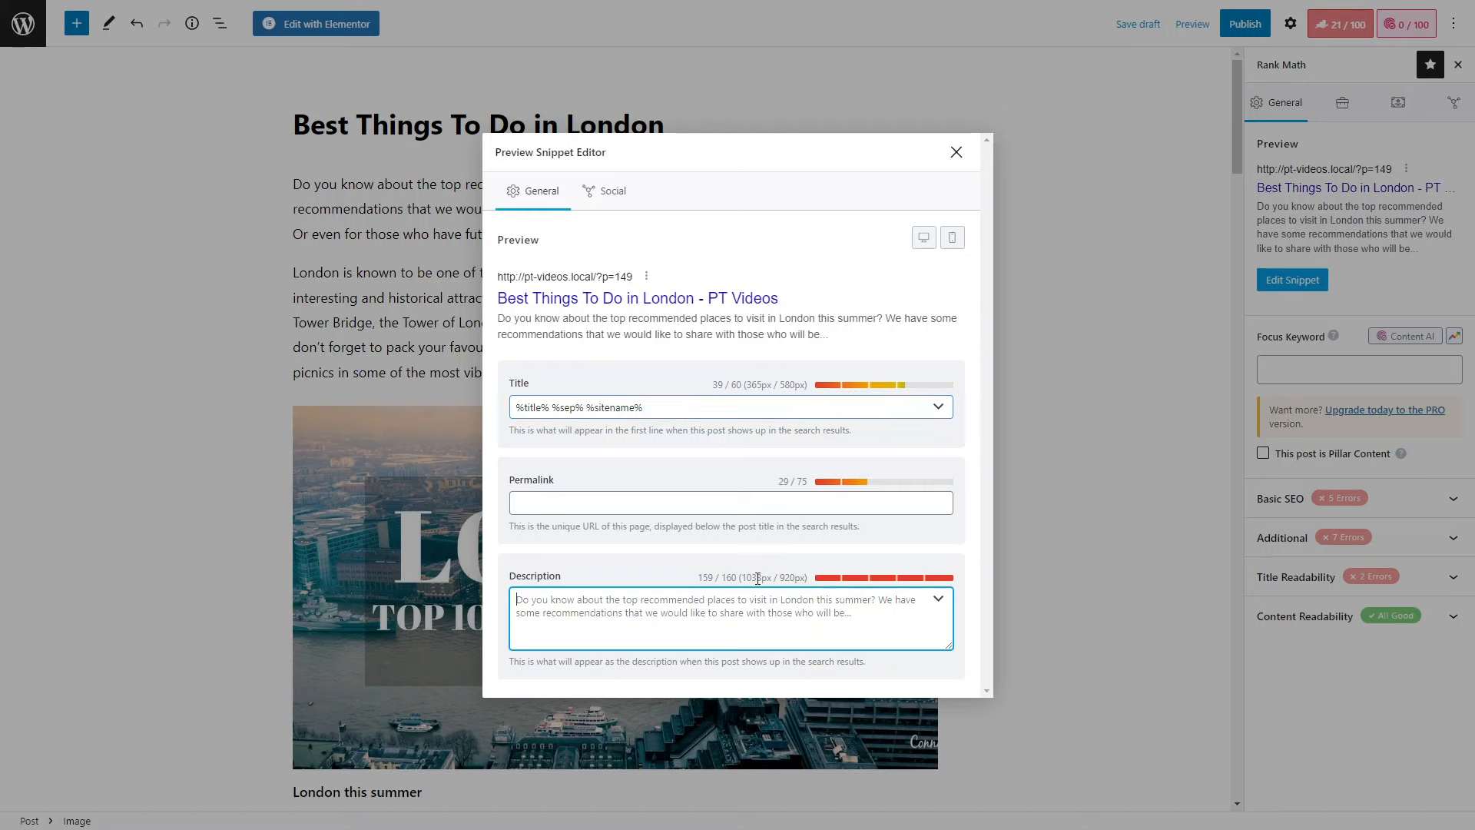
{"action": "left_click", "coordinate": [956, 153]}
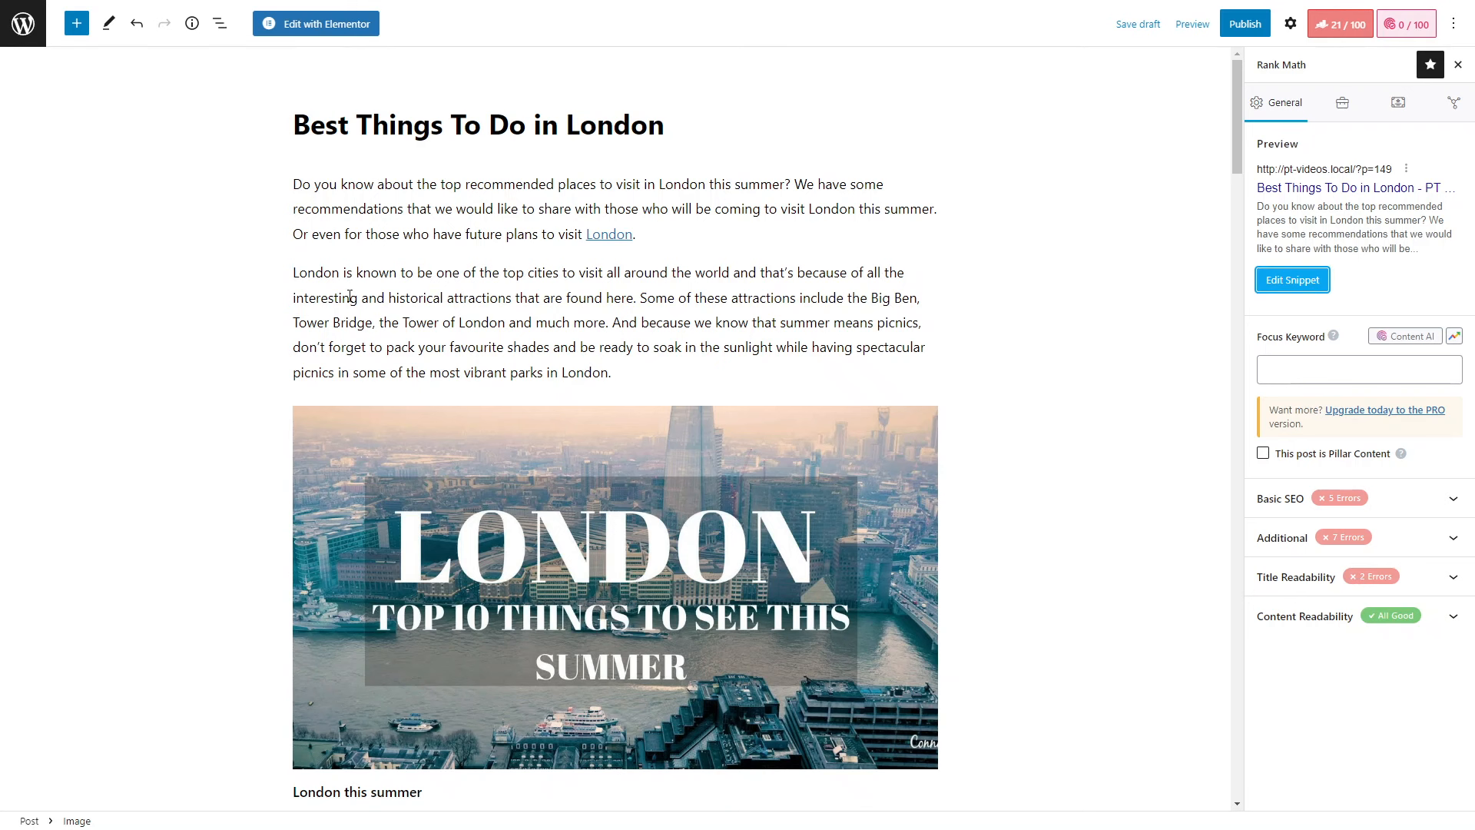
- Copy the post's opening paragraph into the description field of the snippet editor
{"action": "left_click_drag", "start_coordinate": [300, 186], "coordinate": [258, 185]}
{"action": "key", "text": "ctrl+c"}
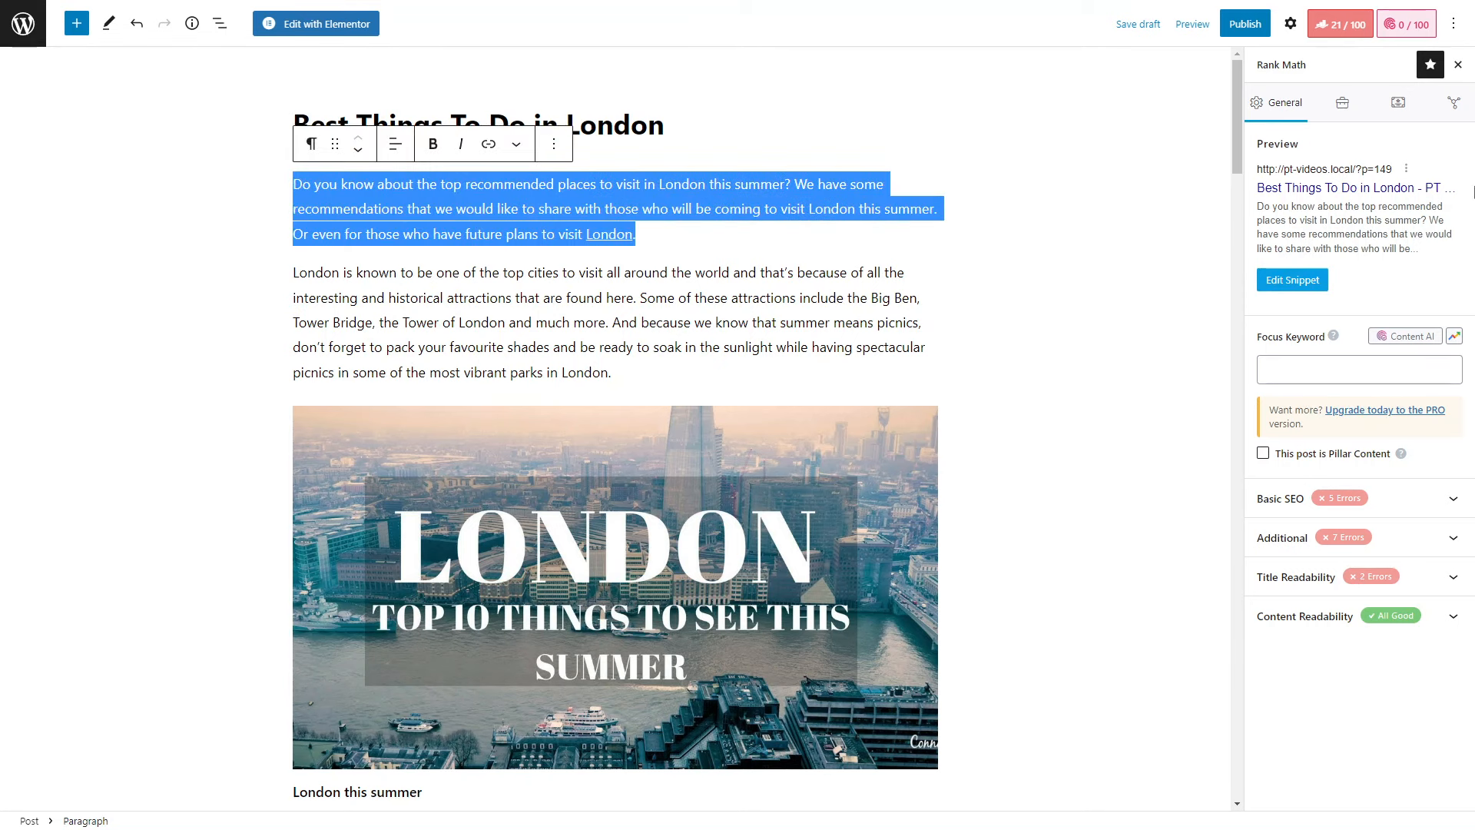
{"action": "left_click", "coordinate": [1317, 282]}
{"action": "left_click", "coordinate": [698, 637]}
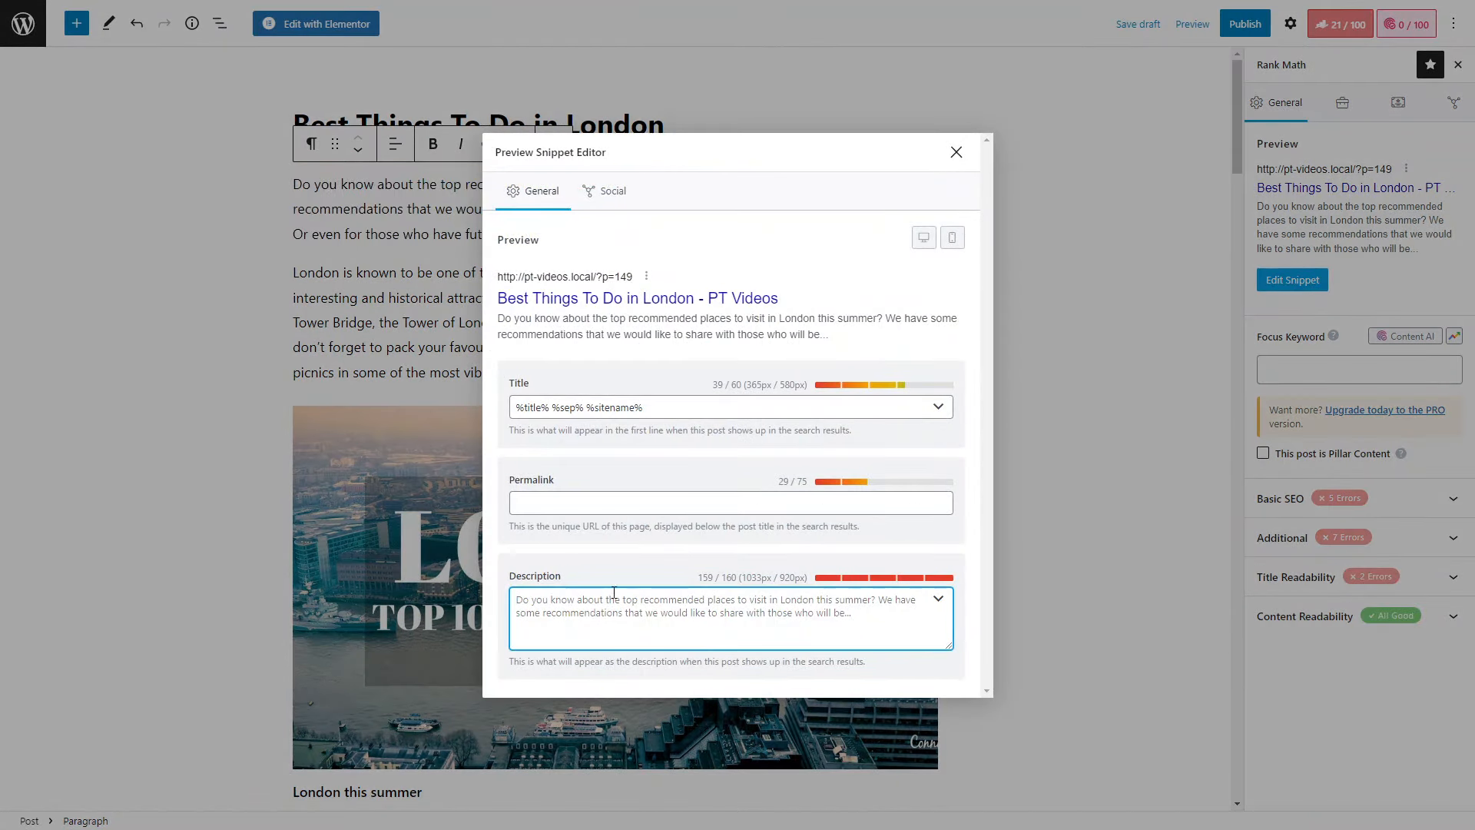
{"action": "key", "text": "ctrl+v"}
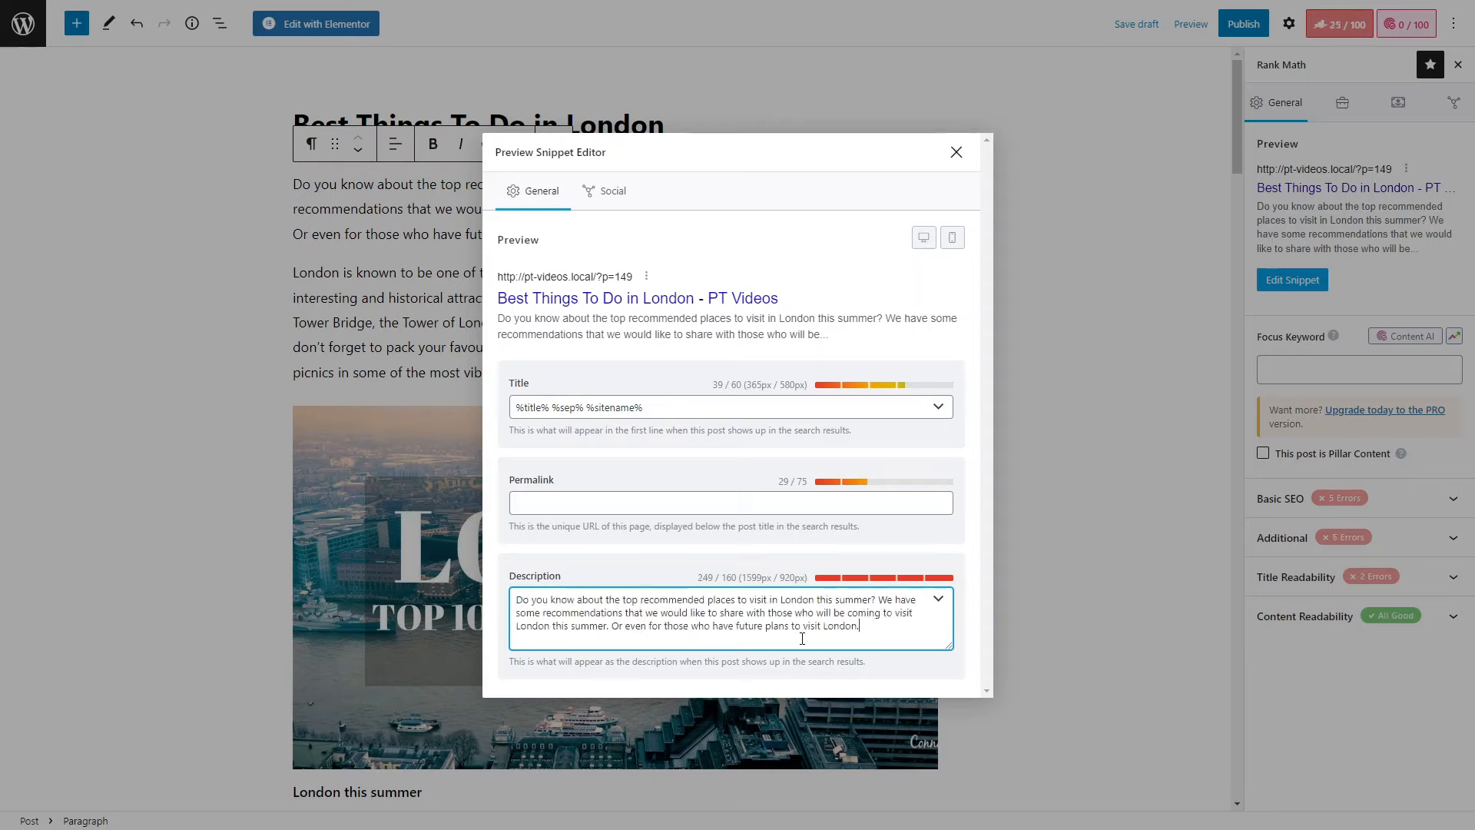
- Shorten the snippet description to "Do you know about the top recommended places to visit in London? We have some recommendations"
{"action": "left_click_drag", "start_coordinate": [696, 578], "coordinate": [806, 578]}
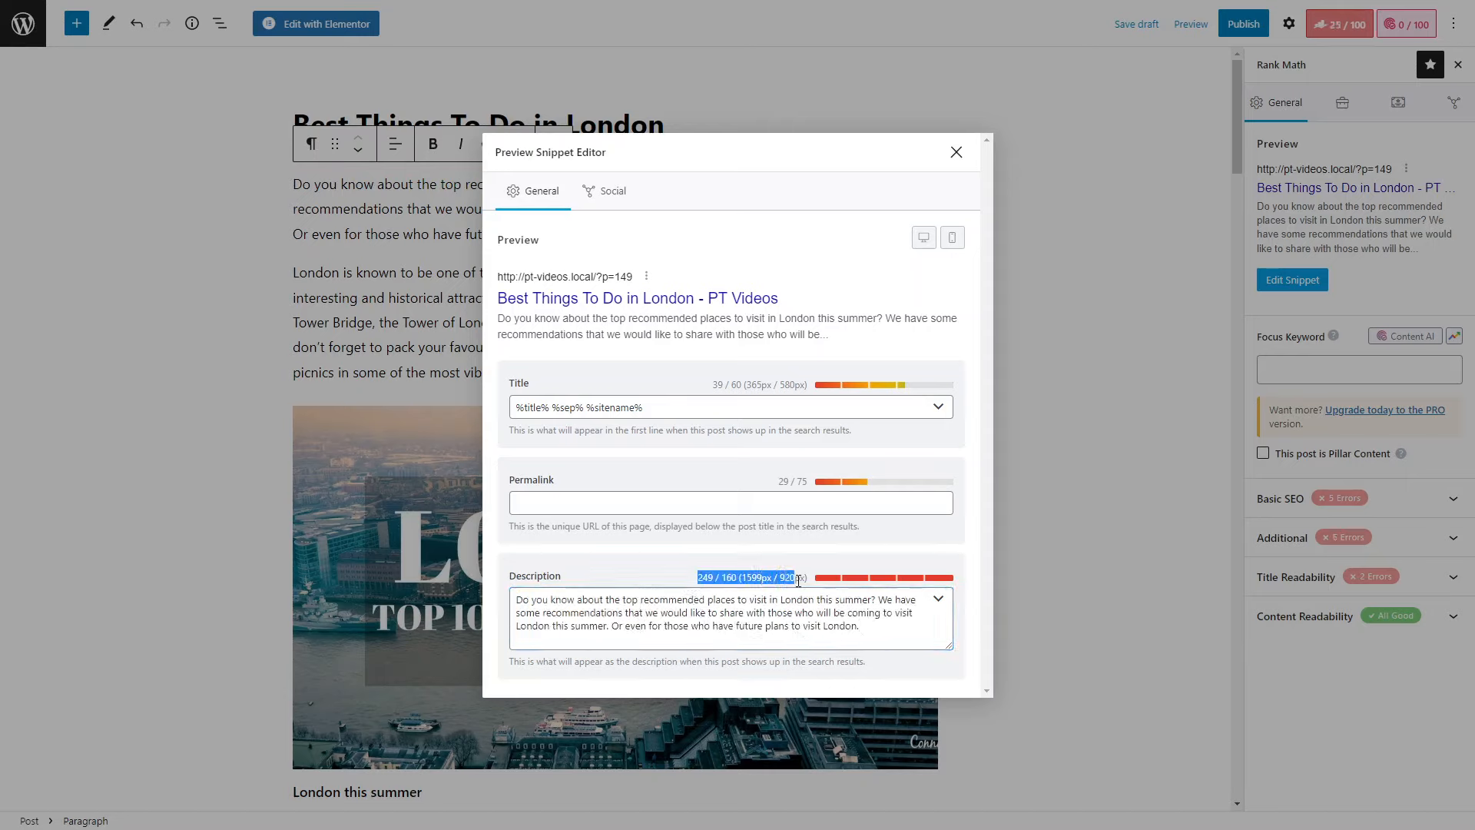
{"action": "left_click", "coordinate": [675, 586]}
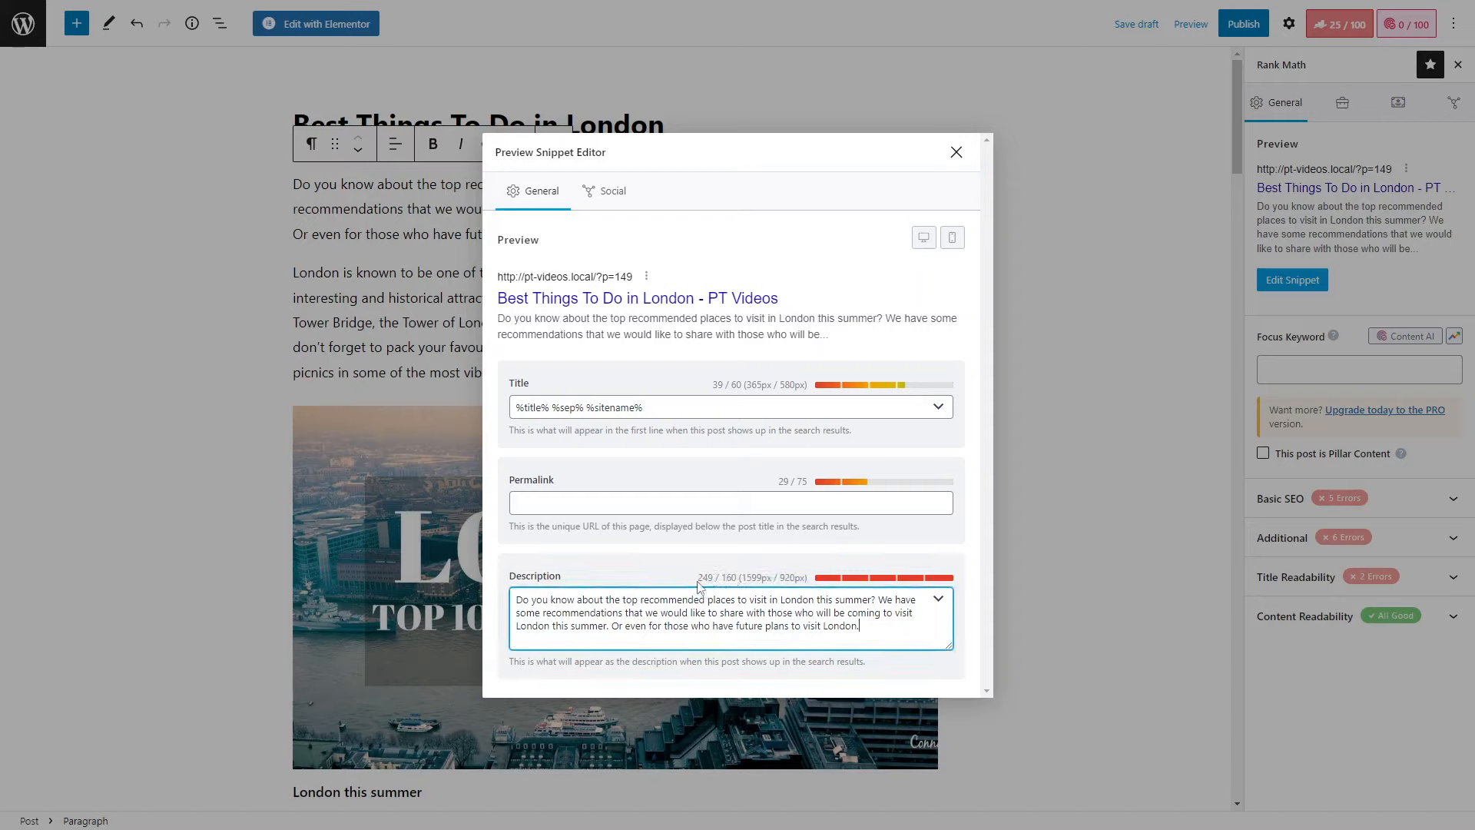
{"action": "left_click_drag", "start_coordinate": [613, 636], "coordinate": [912, 625]}
{"action": "key", "text": "BackSpace"}
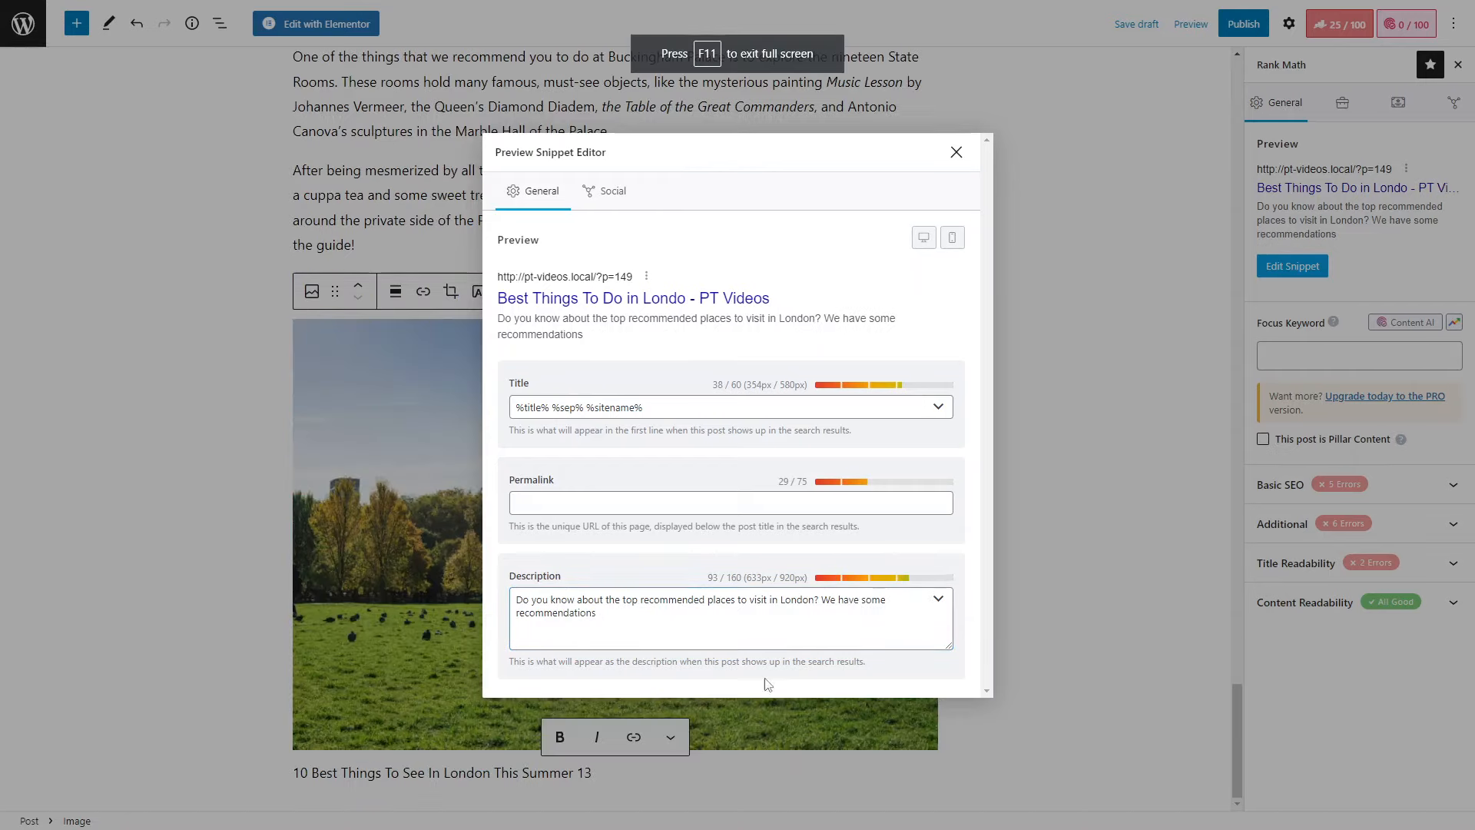
- Check the snippet description's length against its limit and close the snippet editor
{"action": "left_click_drag", "start_coordinate": [705, 577], "coordinate": [806, 581]}
{"action": "left_click", "coordinate": [685, 616]}
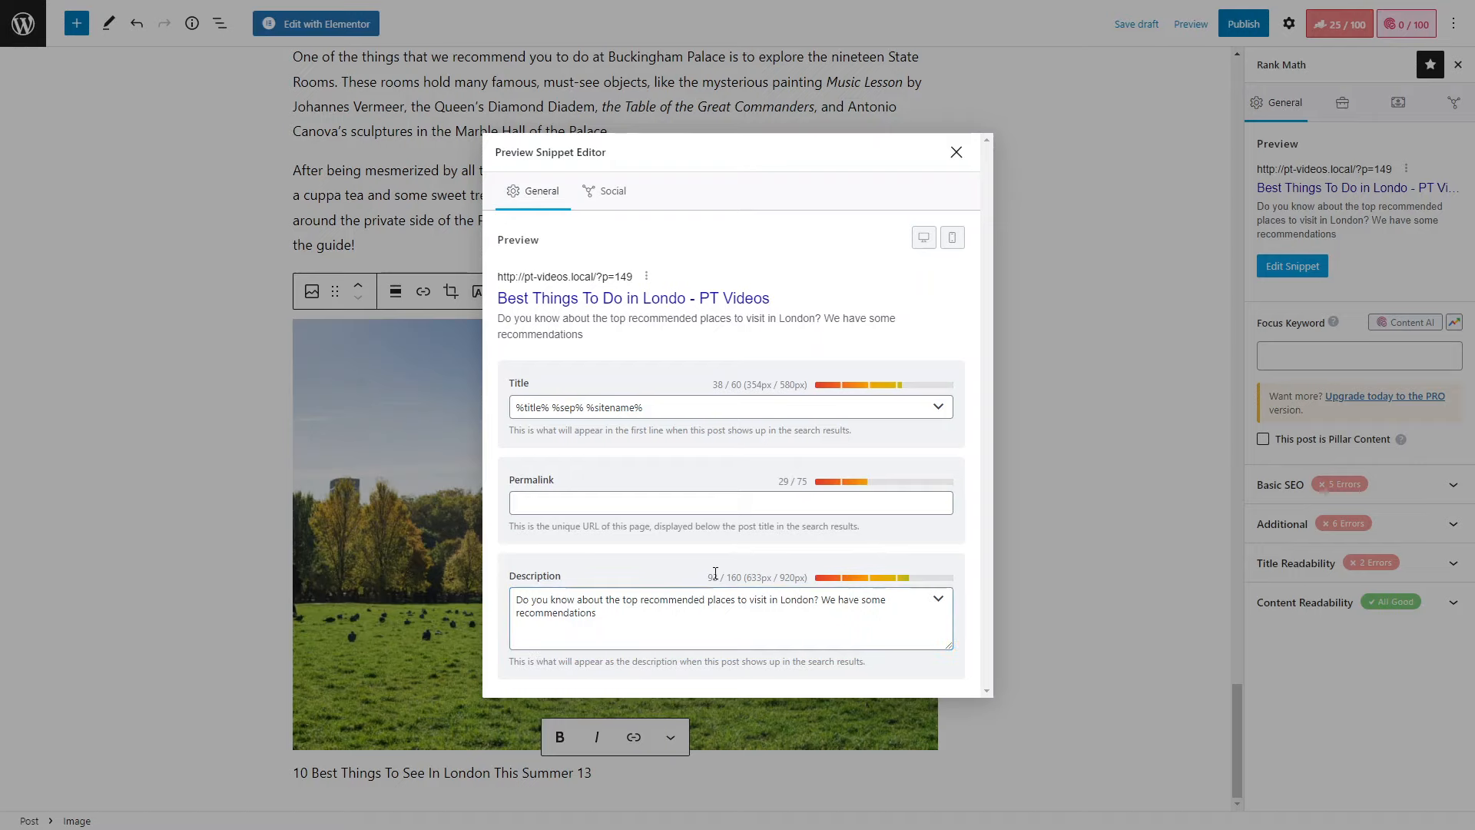
{"action": "left_click_drag", "start_coordinate": [708, 577], "coordinate": [812, 582]}
{"action": "left_click", "coordinate": [685, 599]}
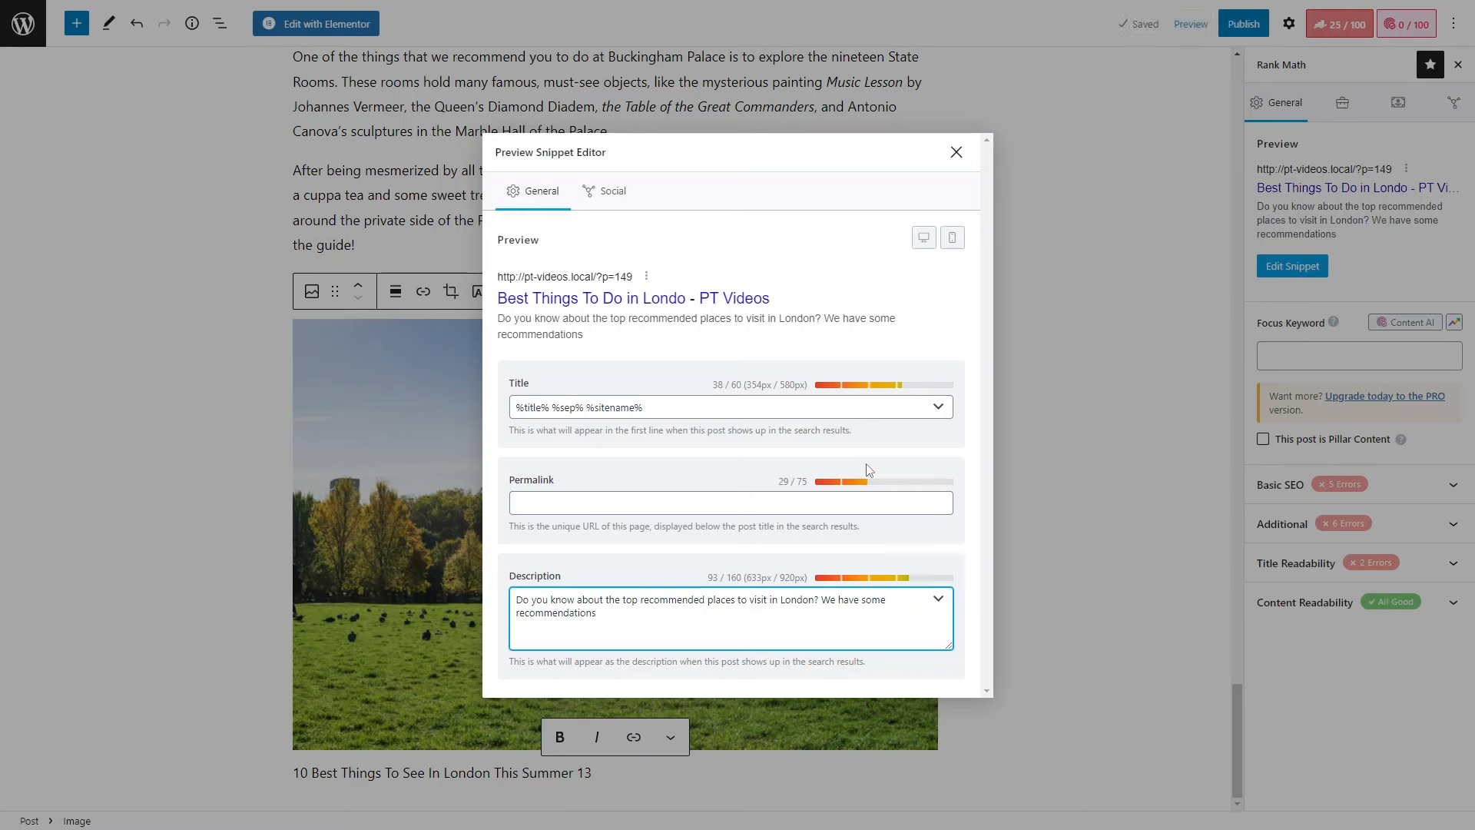
{"action": "left_click", "coordinate": [953, 153]}
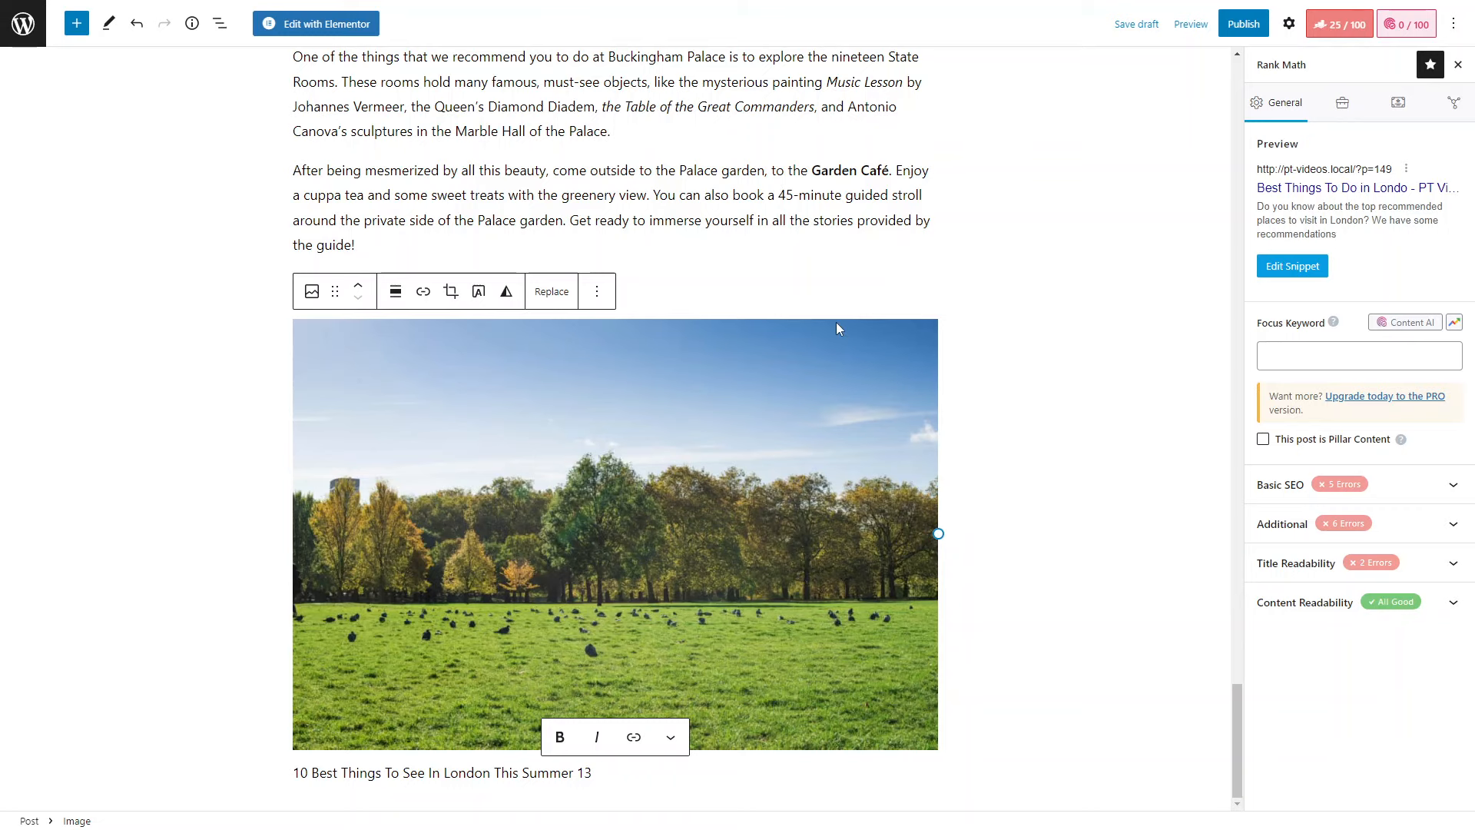
{"action": "scroll", "coordinate": [1014, 308], "scroll_direction": "up", "scroll_amount": 8}
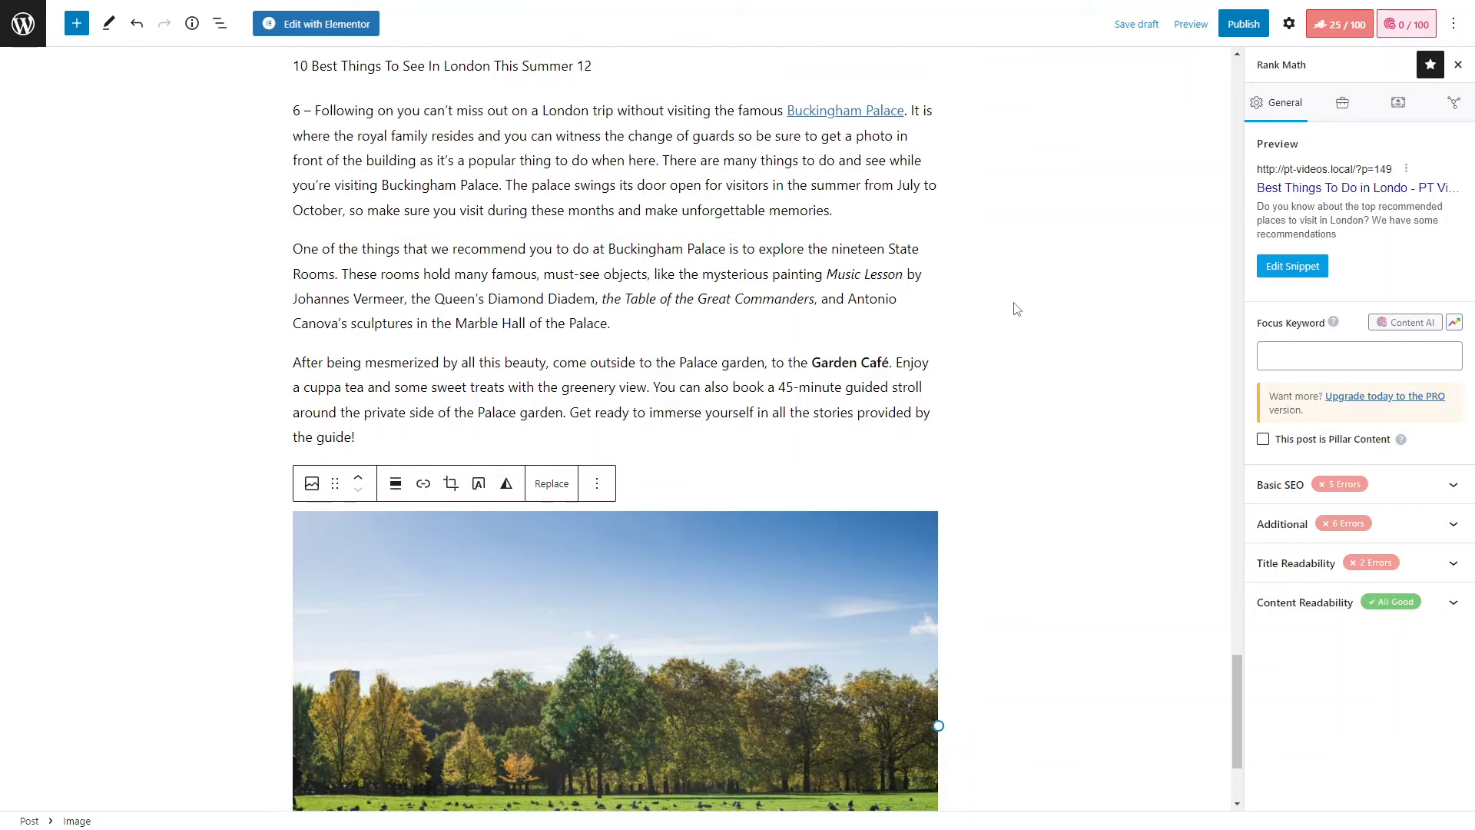
{"action": "scroll", "coordinate": [1014, 308], "scroll_direction": "up", "scroll_amount": 2}
{"action": "scroll", "coordinate": [1012, 307], "scroll_direction": "down", "scroll_amount": 13}
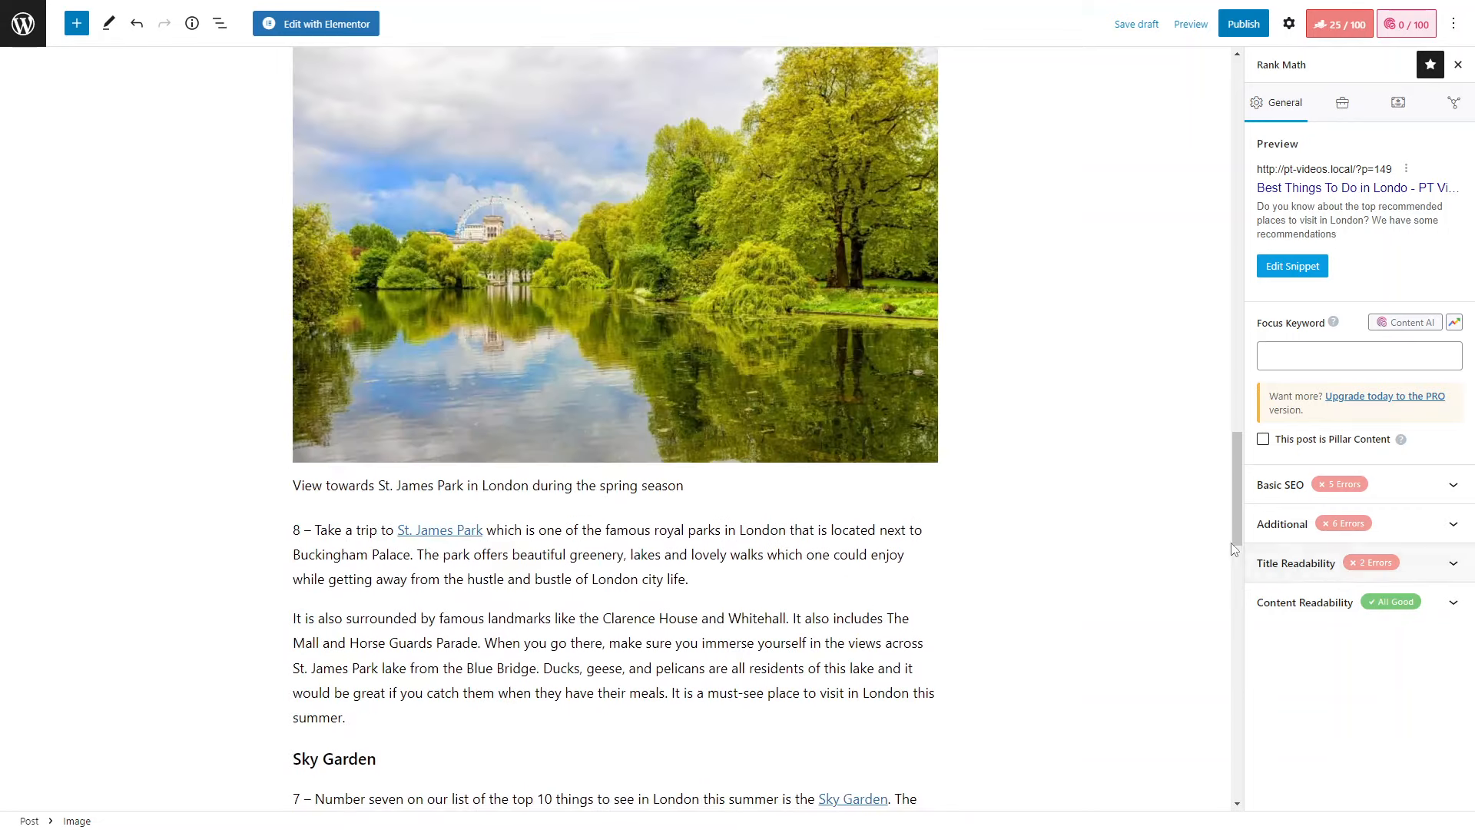
- Complete the post's title so that it reads "Best Things To Do in London"
{"action": "left_click_drag", "start_coordinate": [1237, 534], "coordinate": [1218, 46]}
{"action": "left_click", "coordinate": [733, 116]}
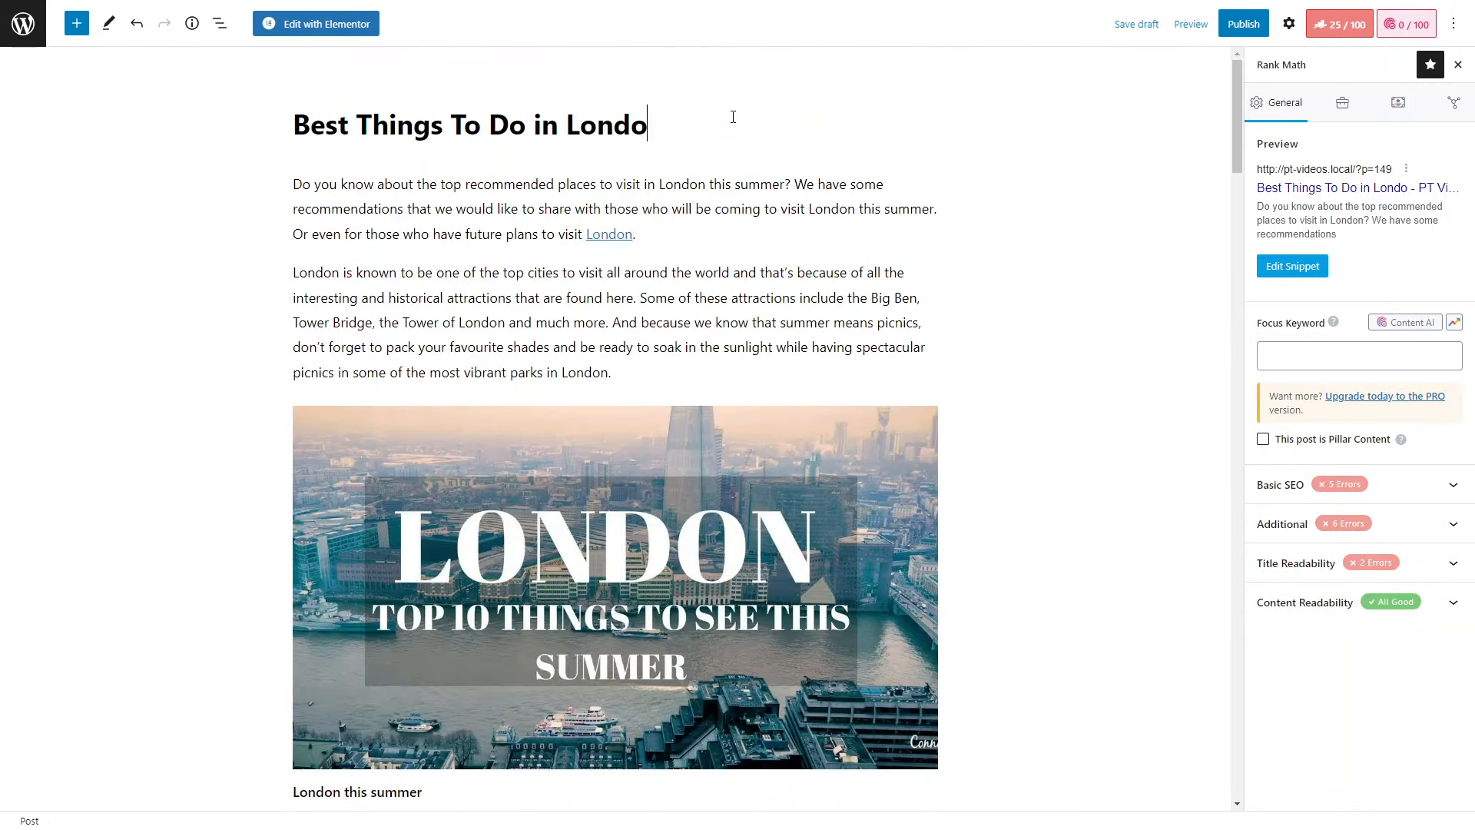
{"action": "type", "text": "n"}
- Set the post's focus keyword to "London"
{"action": "left_click_drag", "start_coordinate": [1238, 89], "coordinate": [1204, 441]}
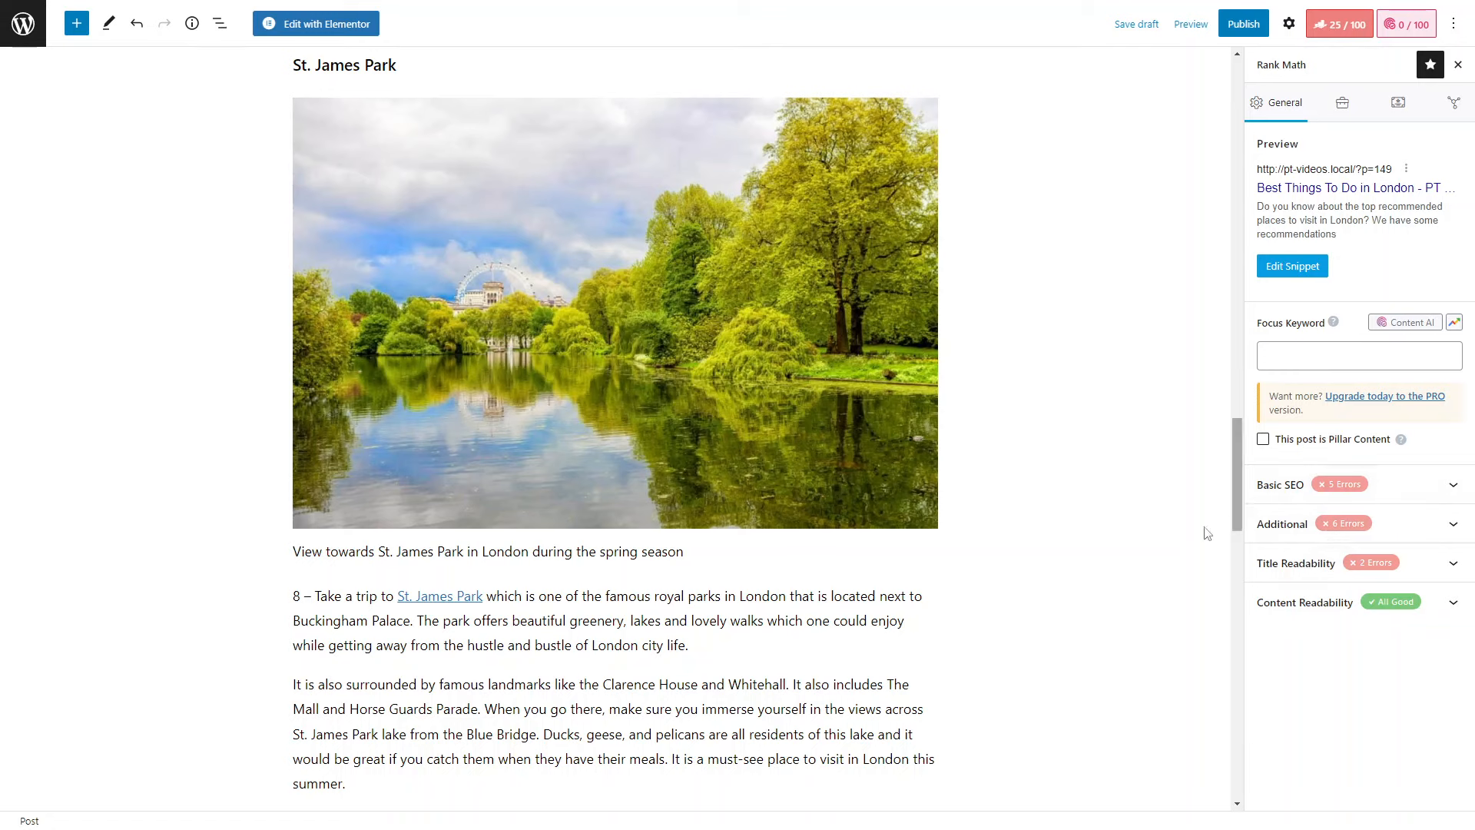
{"action": "left_click", "coordinate": [1298, 352]}
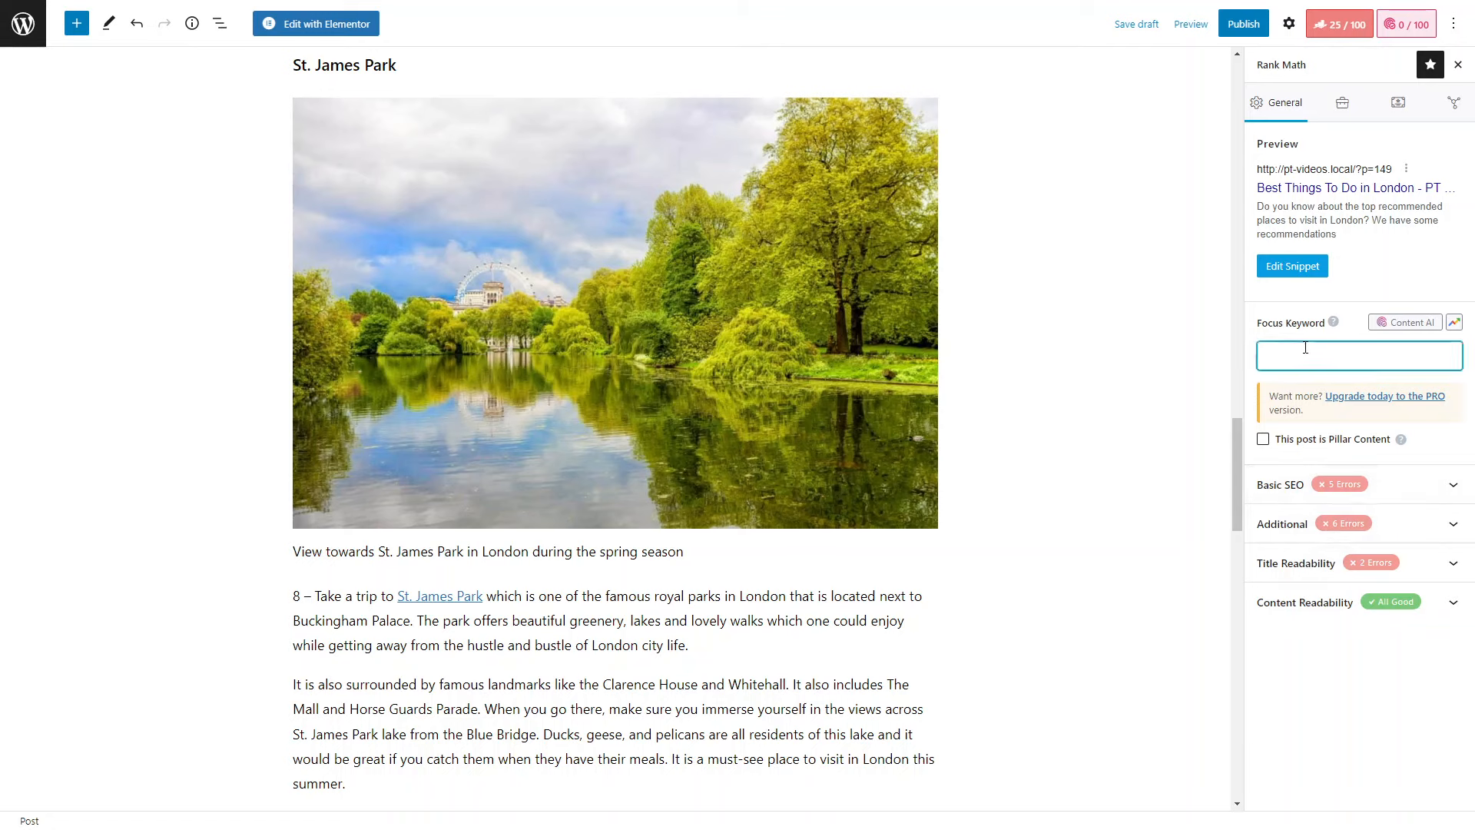
{"action": "type", "text": "London"}
{"action": "key", "text": "Return"}
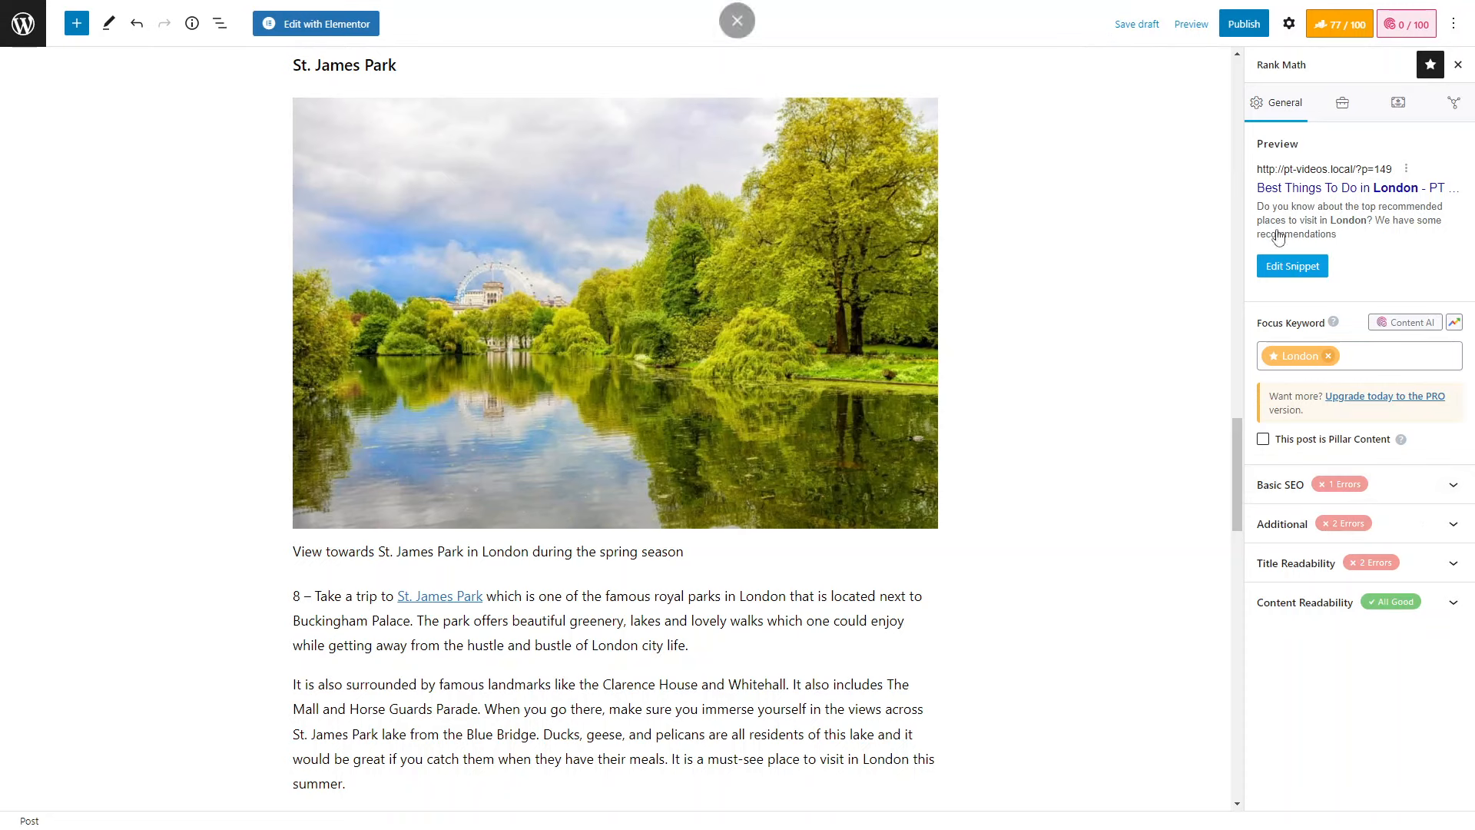
- Review the snippet preview and the Basic SEO and Additional checks for the focus keyword
{"action": "left_click", "coordinate": [1294, 268]}
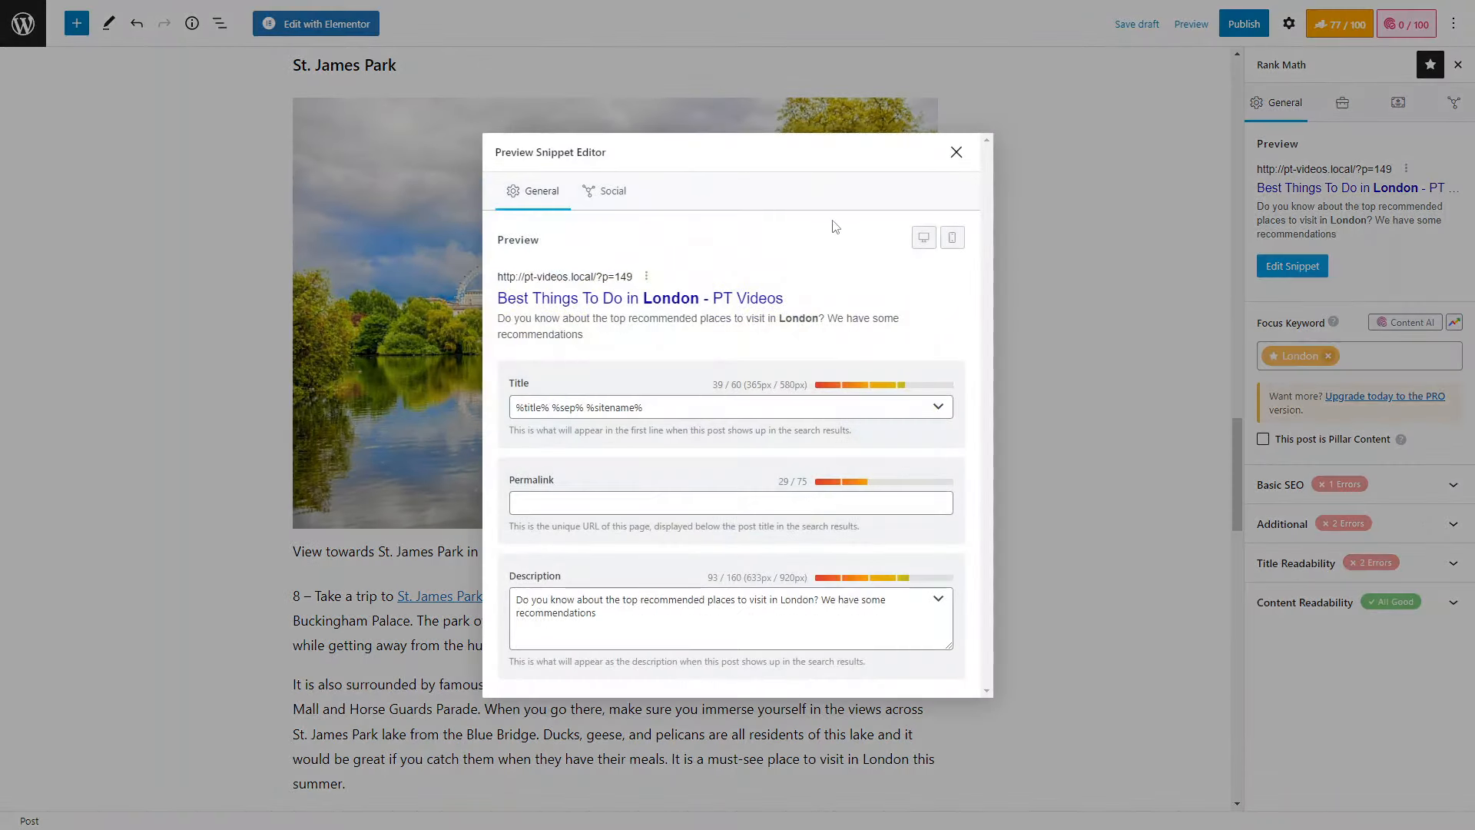
{"action": "left_click", "coordinate": [956, 152]}
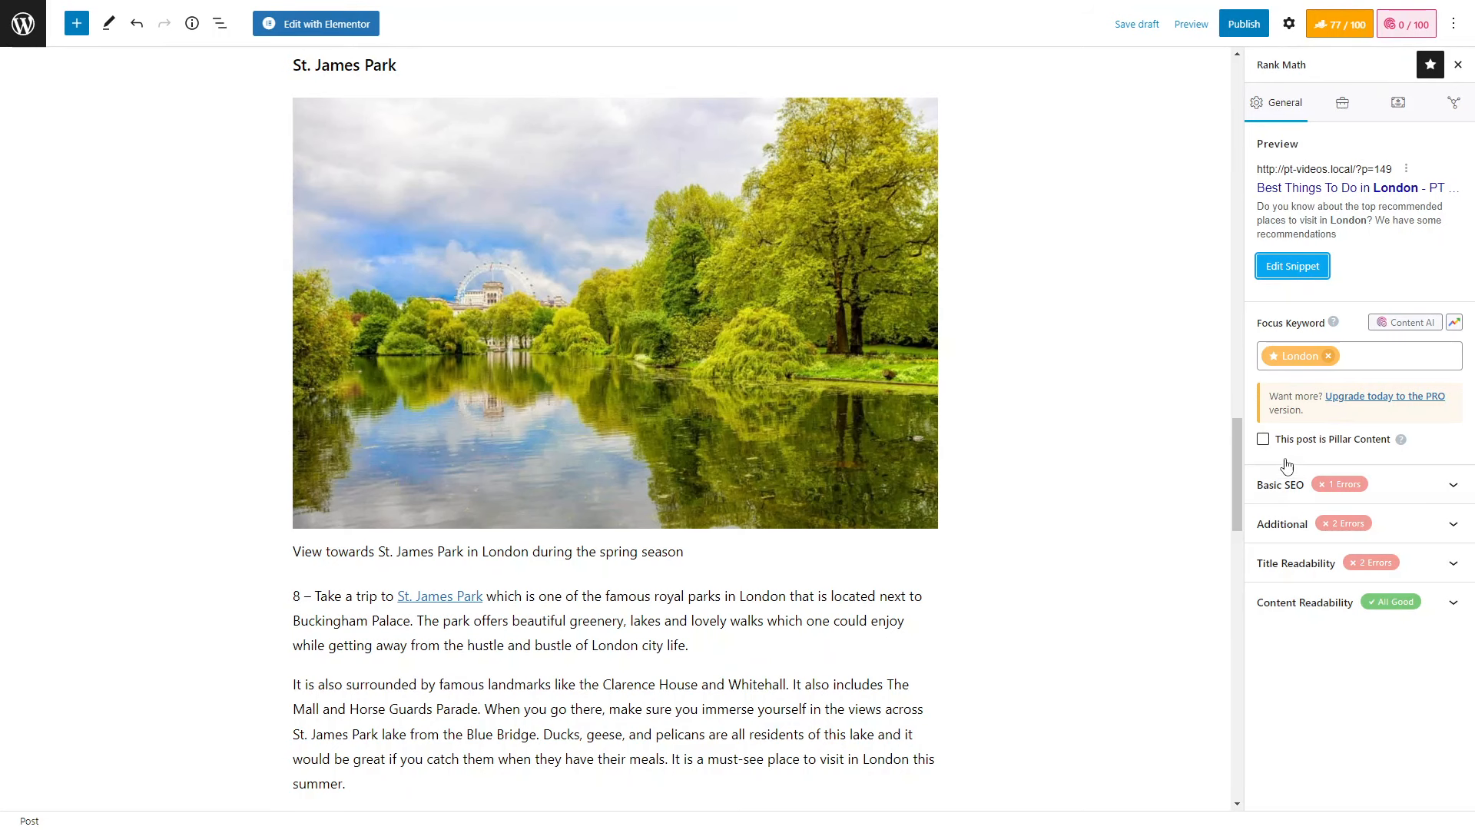
{"action": "left_click", "coordinate": [1301, 482]}
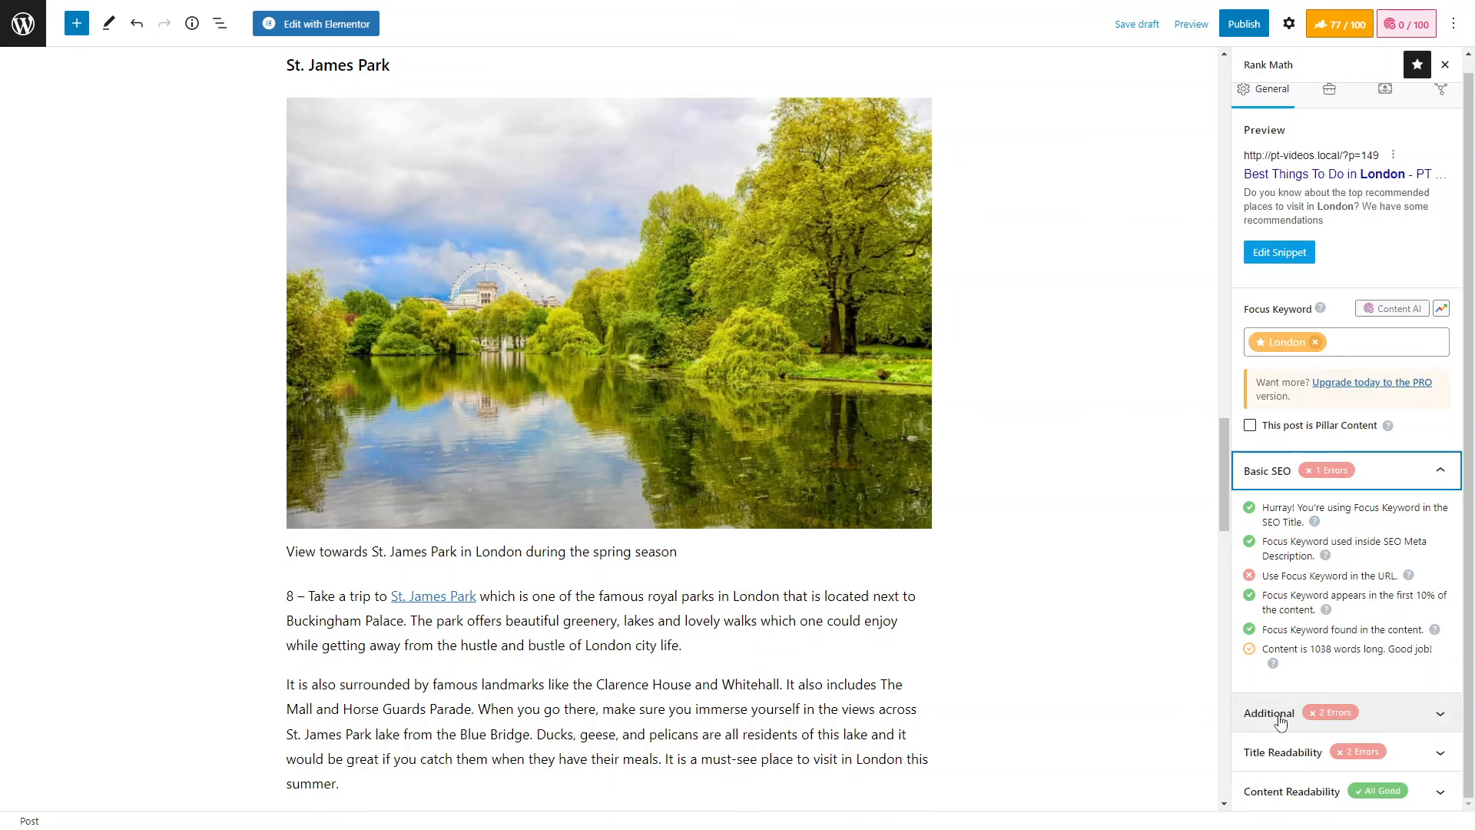
{"action": "left_click", "coordinate": [1310, 712]}
{"action": "scroll", "coordinate": [1322, 669], "scroll_direction": "down", "scroll_amount": 2}
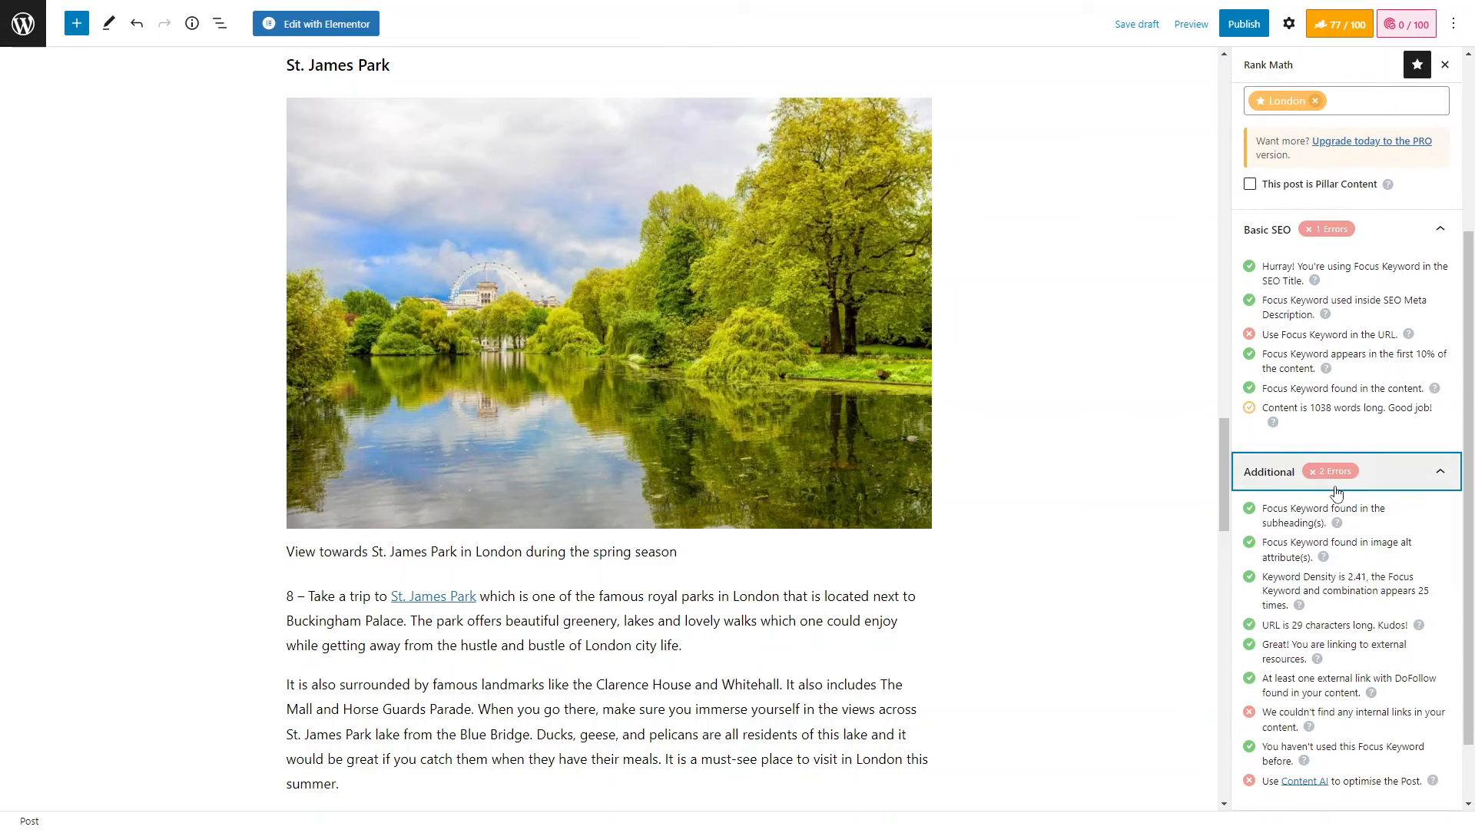
{"action": "left_click", "coordinate": [1383, 557]}
{"action": "left_click", "coordinate": [1364, 712]}
{"action": "scroll", "coordinate": [1369, 699], "scroll_direction": "down", "scroll_amount": 3}
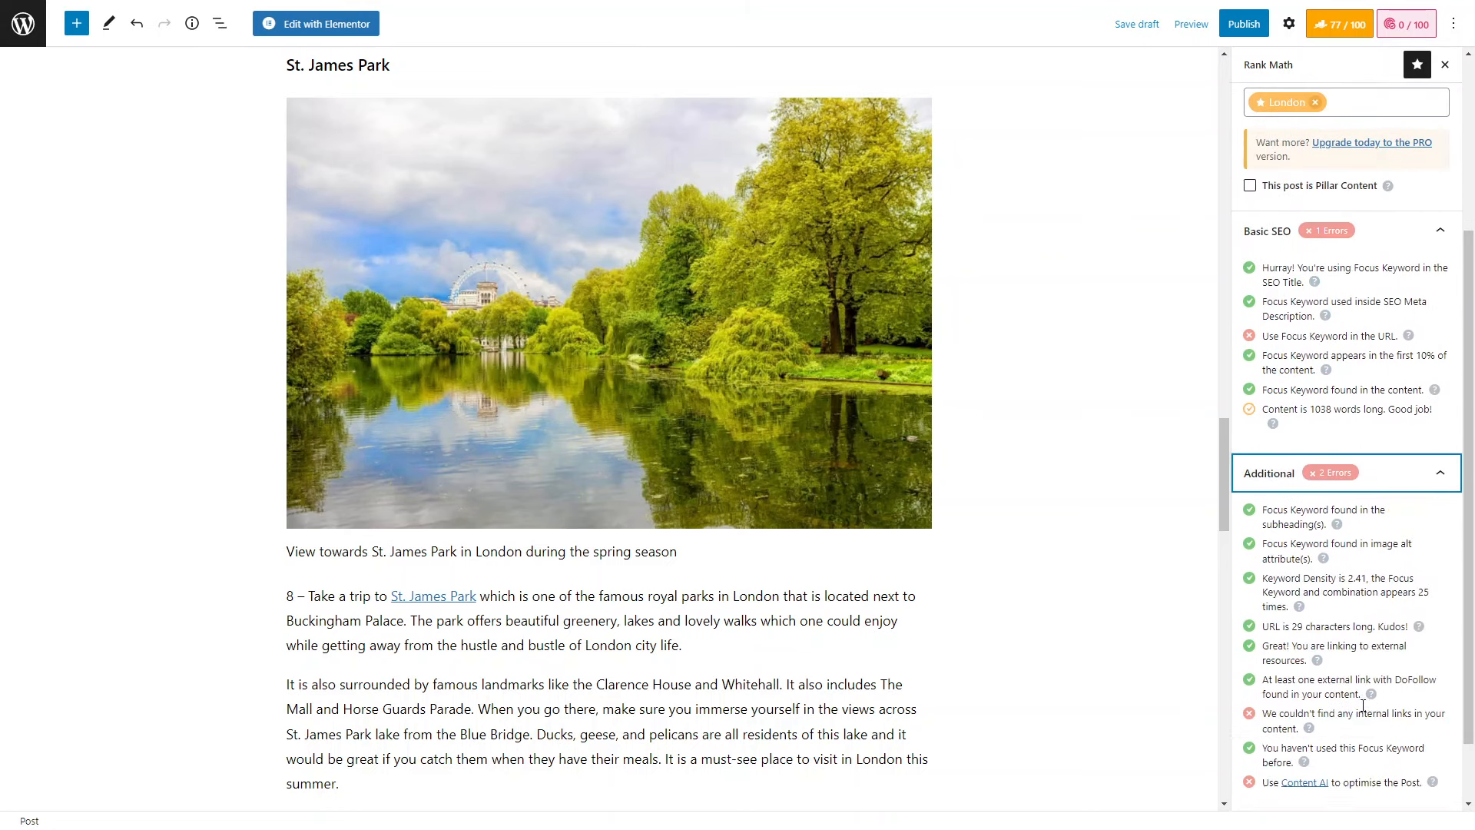
{"action": "scroll", "coordinate": [1329, 492], "scroll_direction": "up", "scroll_amount": 3}
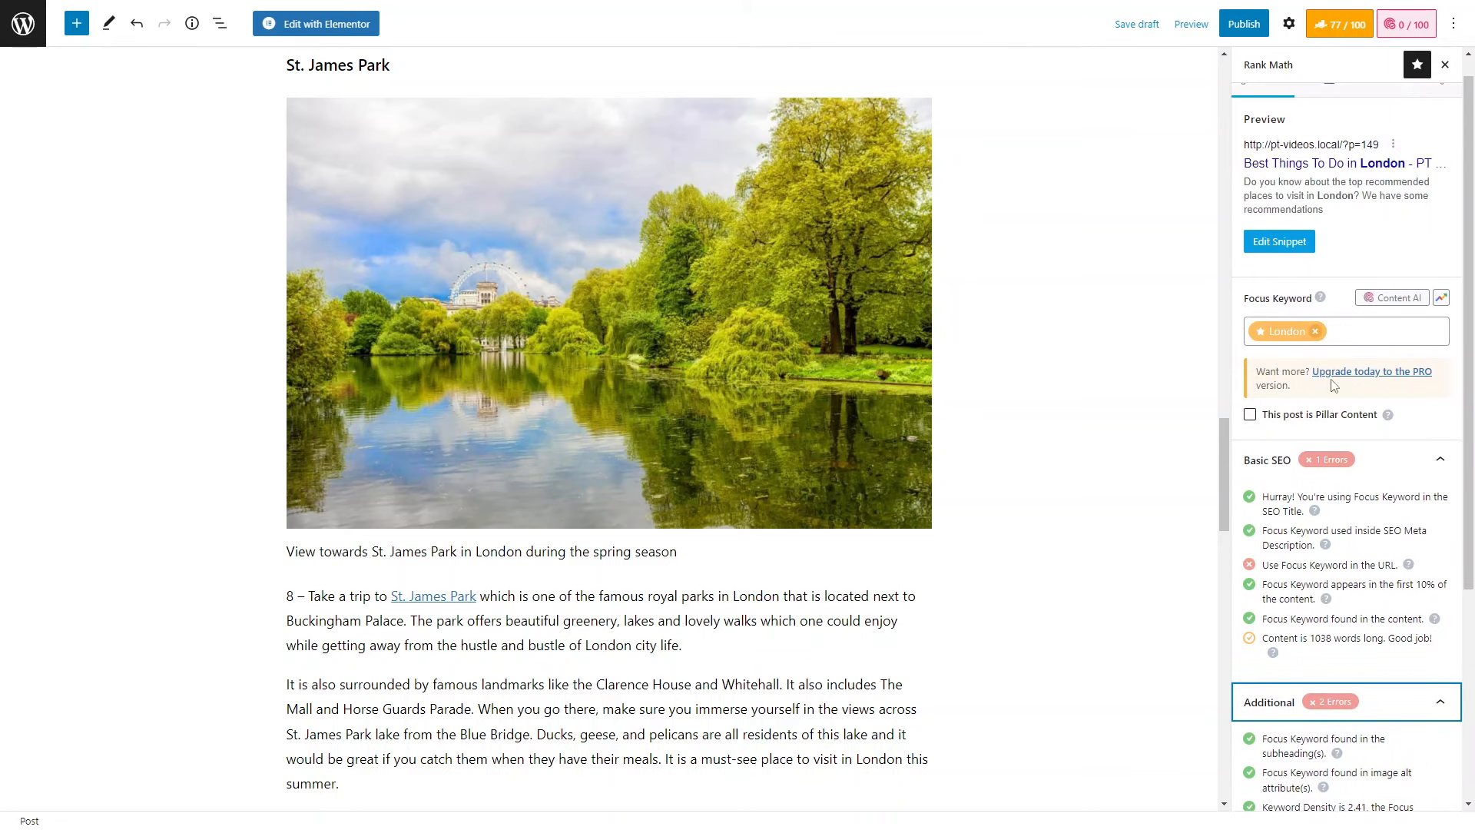
- Remove the focus keyword and read the Basic SEO recommendations listed without it
{"action": "left_click", "coordinate": [1315, 331]}
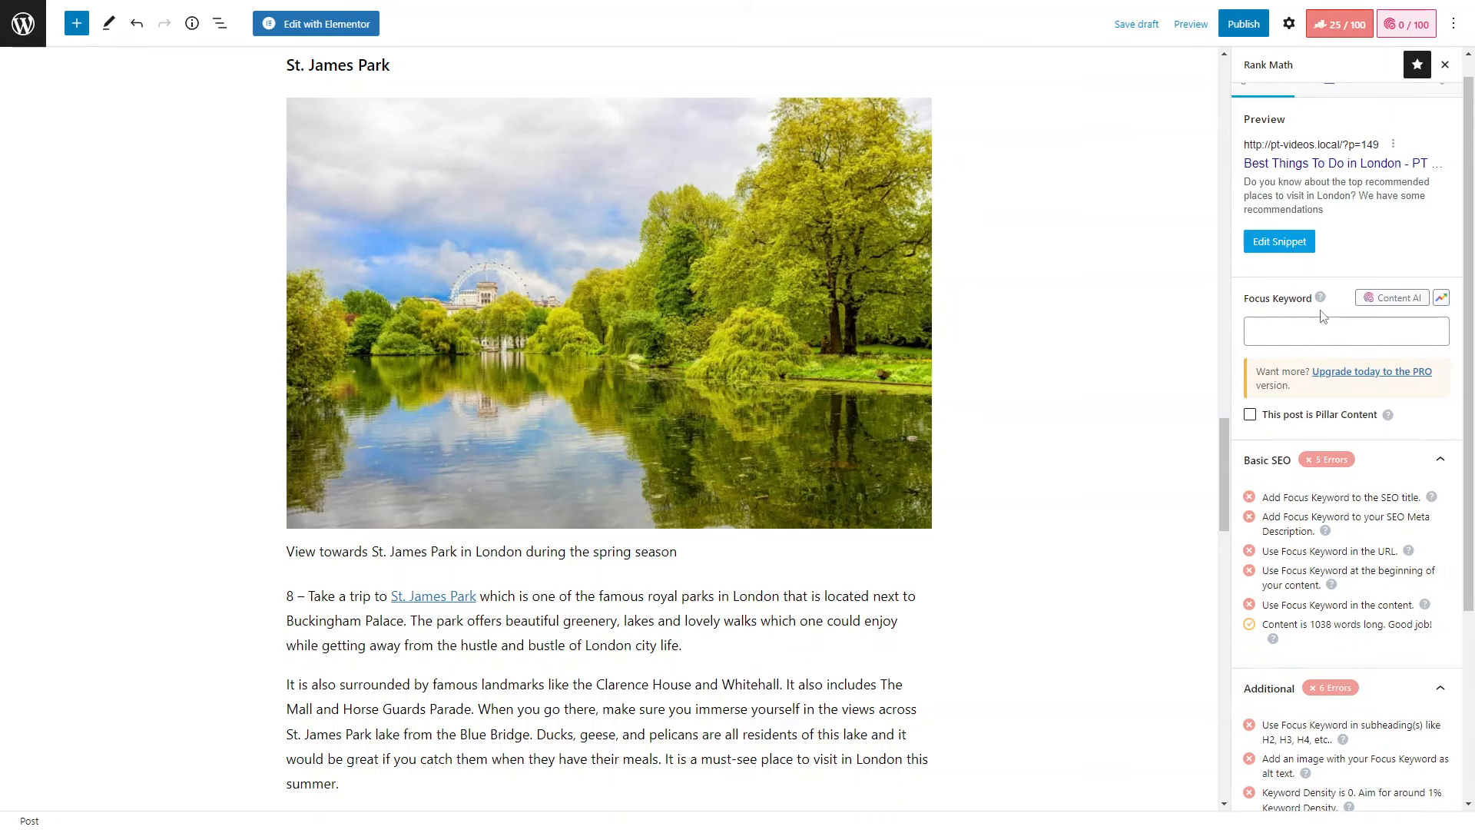
{"action": "left_click", "coordinate": [1346, 688]}
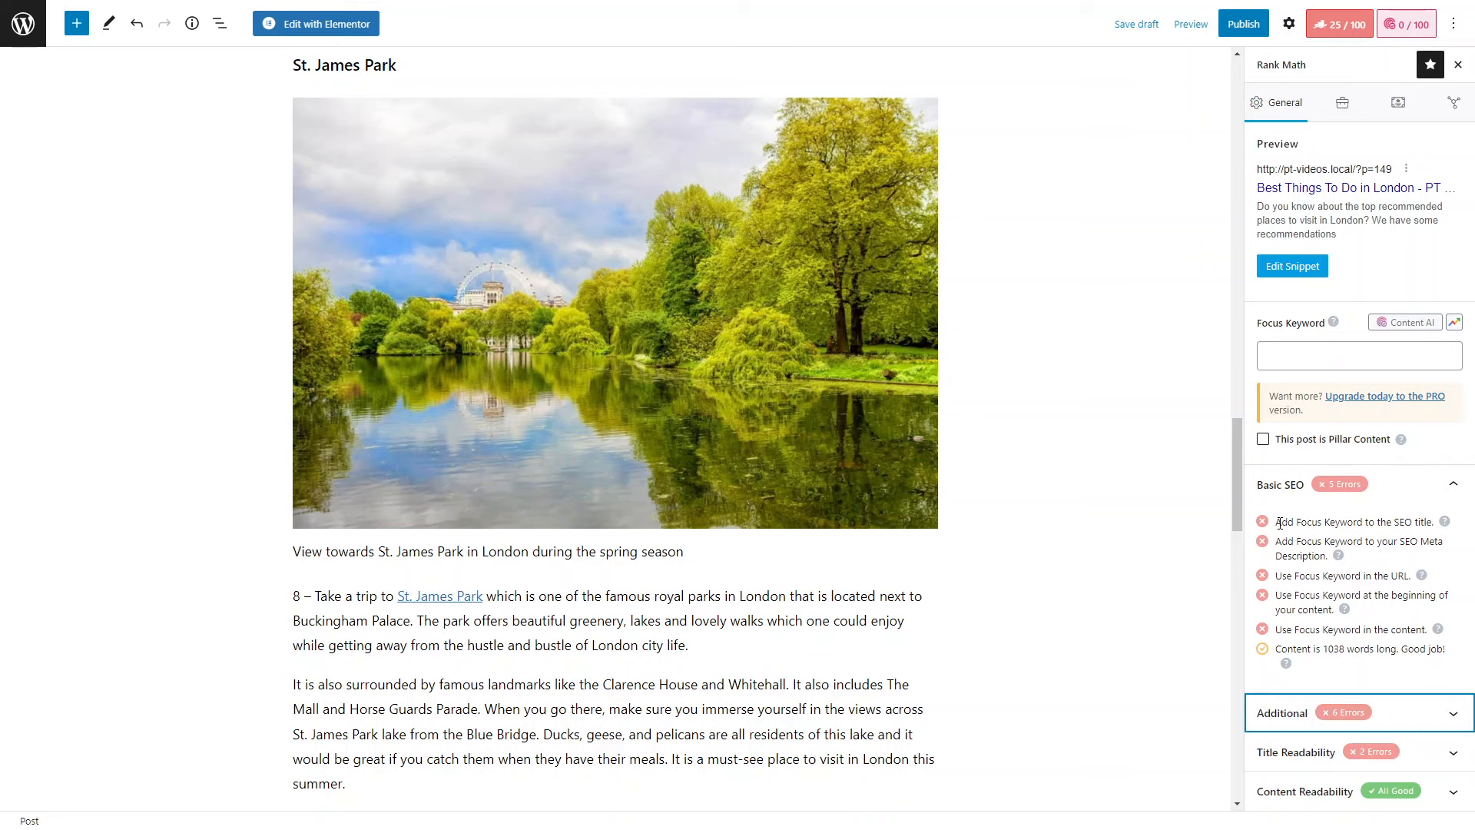
{"action": "left_click_drag", "start_coordinate": [1346, 529], "coordinate": [1439, 560]}
{"action": "left_click_drag", "start_coordinate": [1338, 576], "coordinate": [1419, 580]}
{"action": "left_click_drag", "start_coordinate": [1293, 595], "coordinate": [1416, 630]}
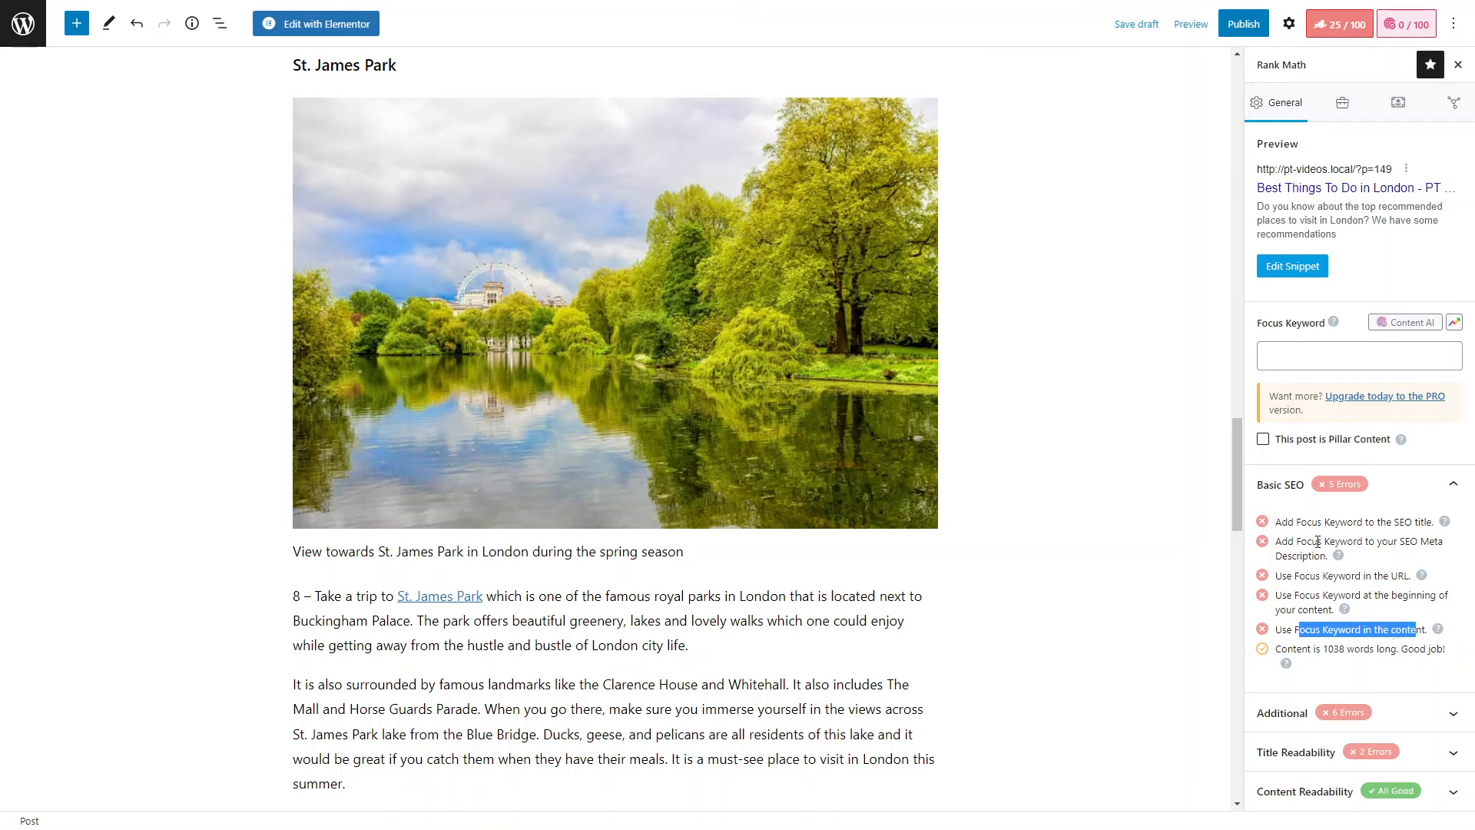
- Enter "London" as the post's focus keyword again
{"action": "left_click", "coordinate": [1294, 358]}
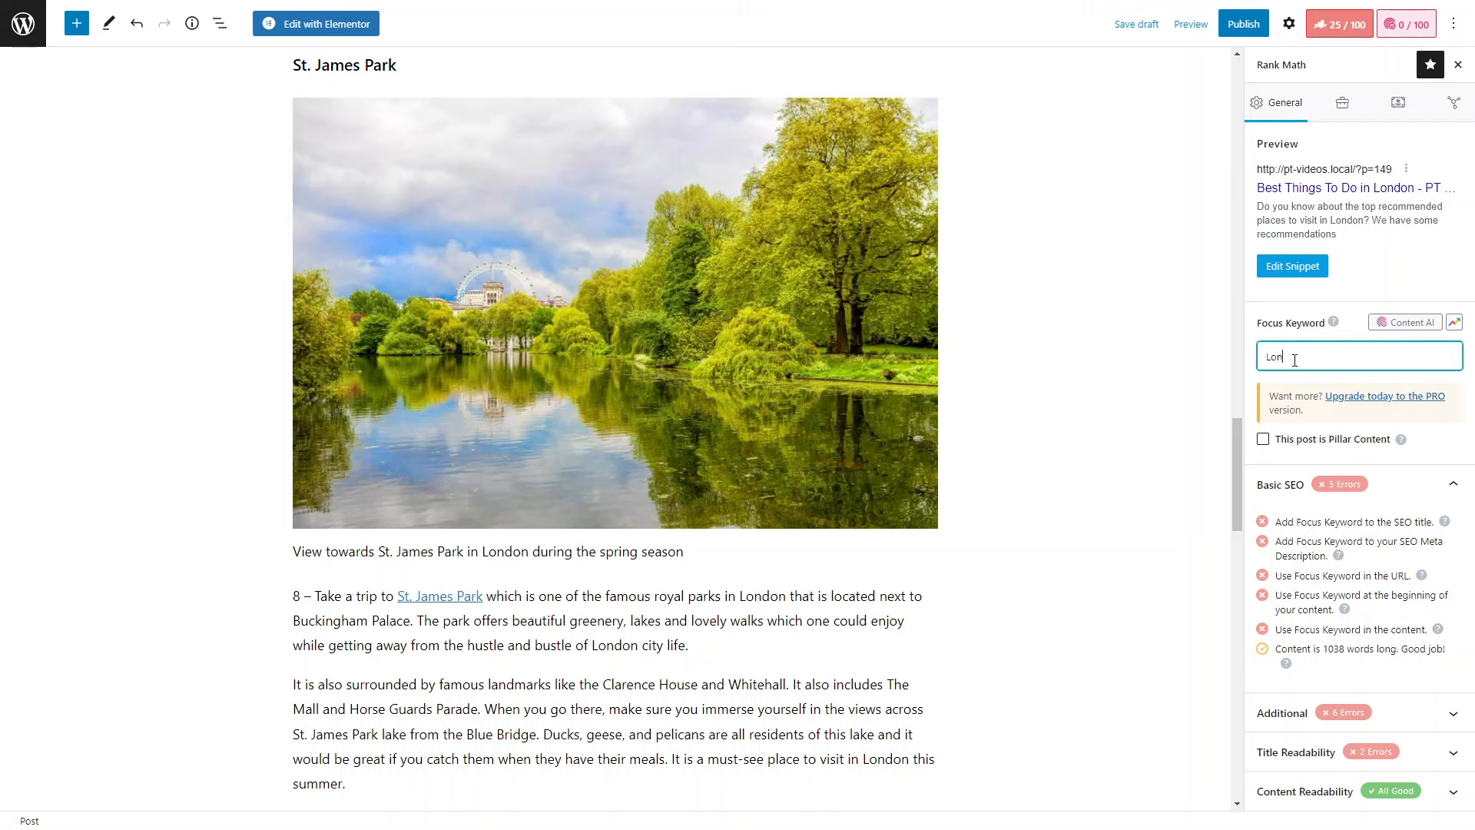
{"action": "type", "text": "London"}
{"action": "key", "text": "Return"}
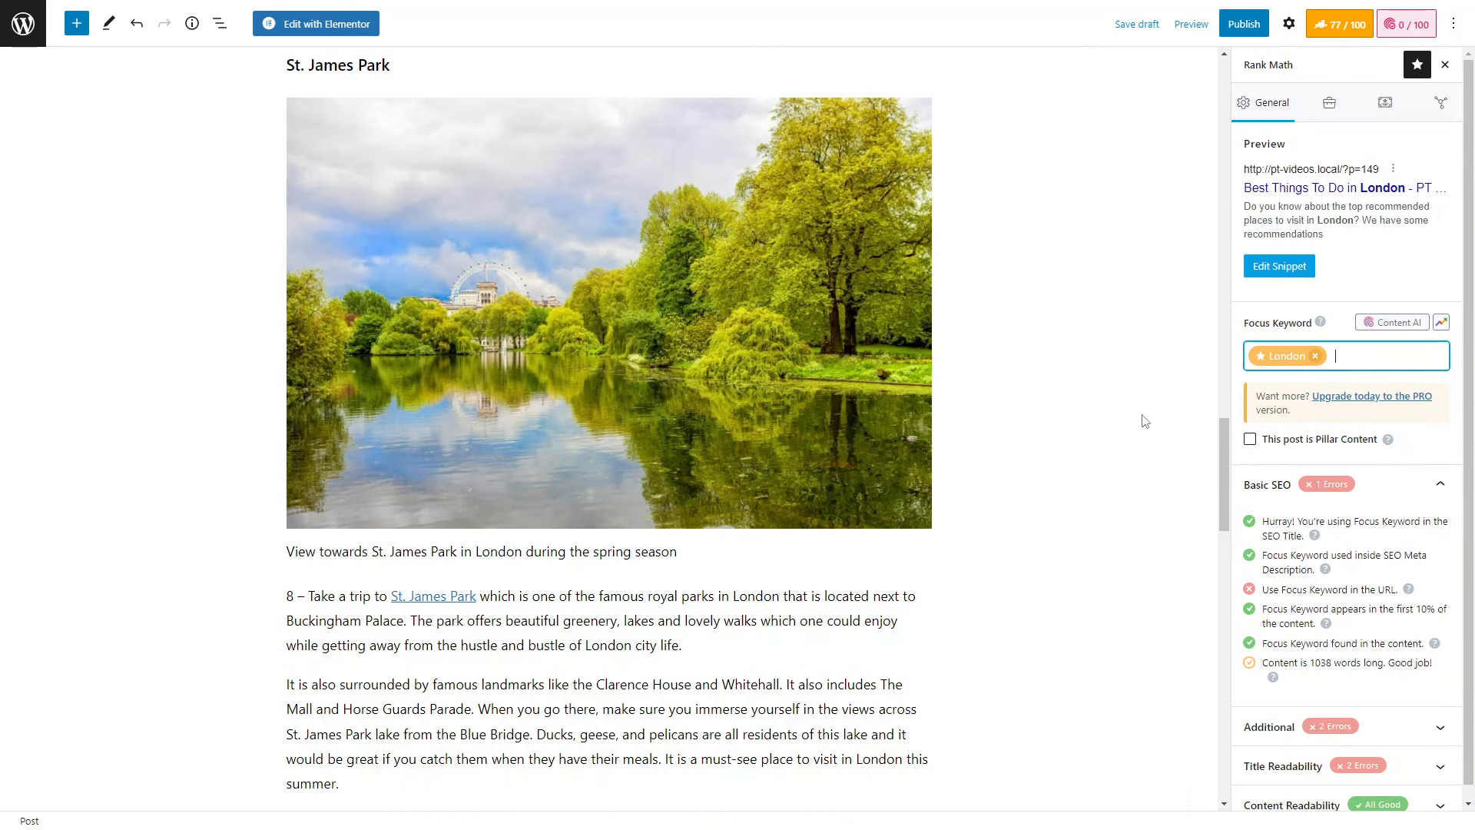
- Check the use of the focus keyword in the snippet editor's title field and in the post's heading
{"action": "scroll", "coordinate": [1141, 415], "scroll_direction": "up", "scroll_amount": 20}
{"action": "scroll", "coordinate": [1150, 357], "scroll_direction": "up", "scroll_amount": 3}
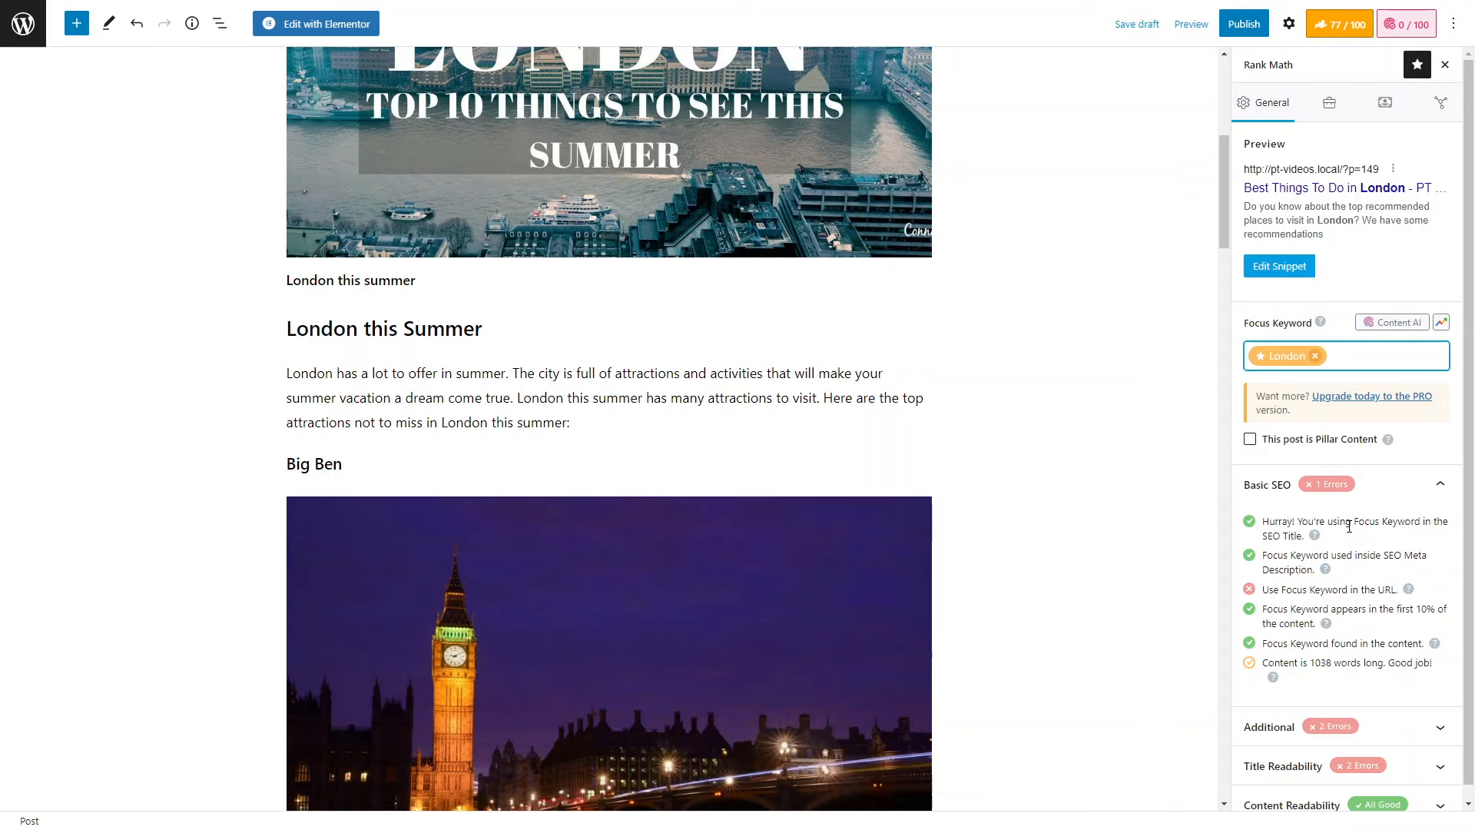
{"action": "left_click", "coordinate": [1305, 273]}
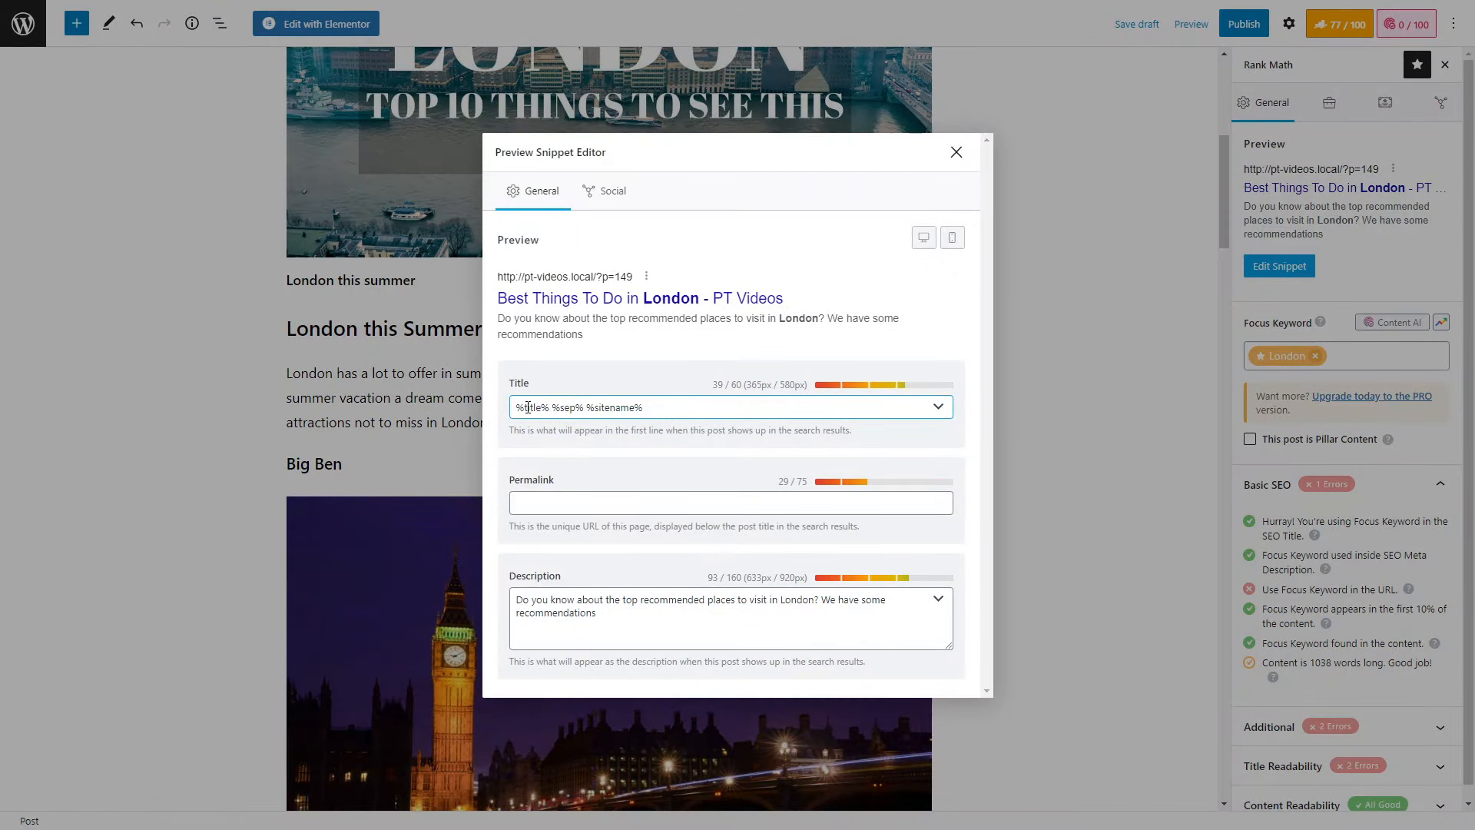
{"action": "left_click", "coordinate": [956, 152]}
{"action": "scroll", "coordinate": [941, 172], "scroll_direction": "up", "scroll_amount": 7}
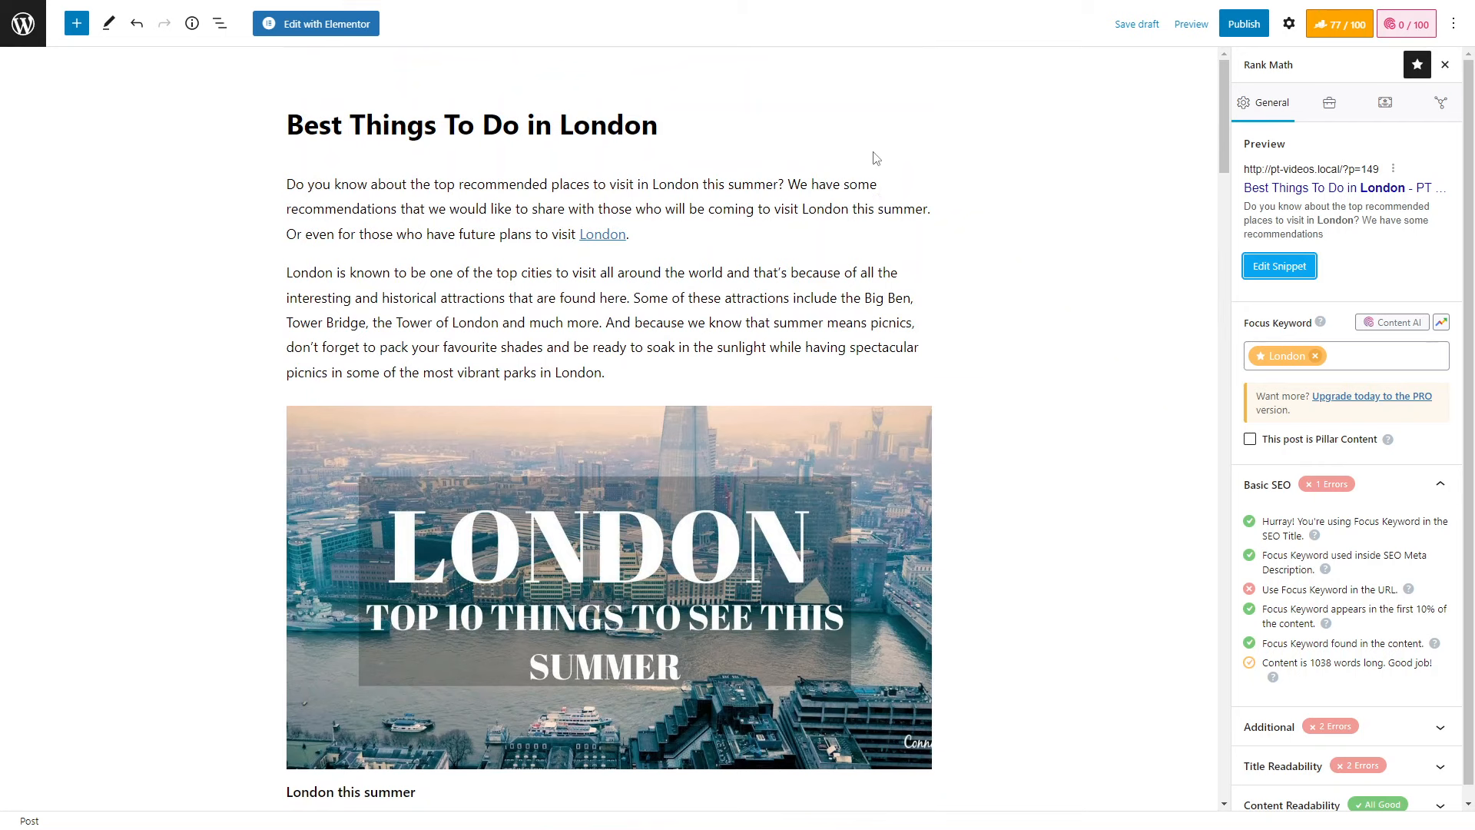
{"action": "scroll", "coordinate": [873, 157], "scroll_direction": "down", "scroll_amount": 3}
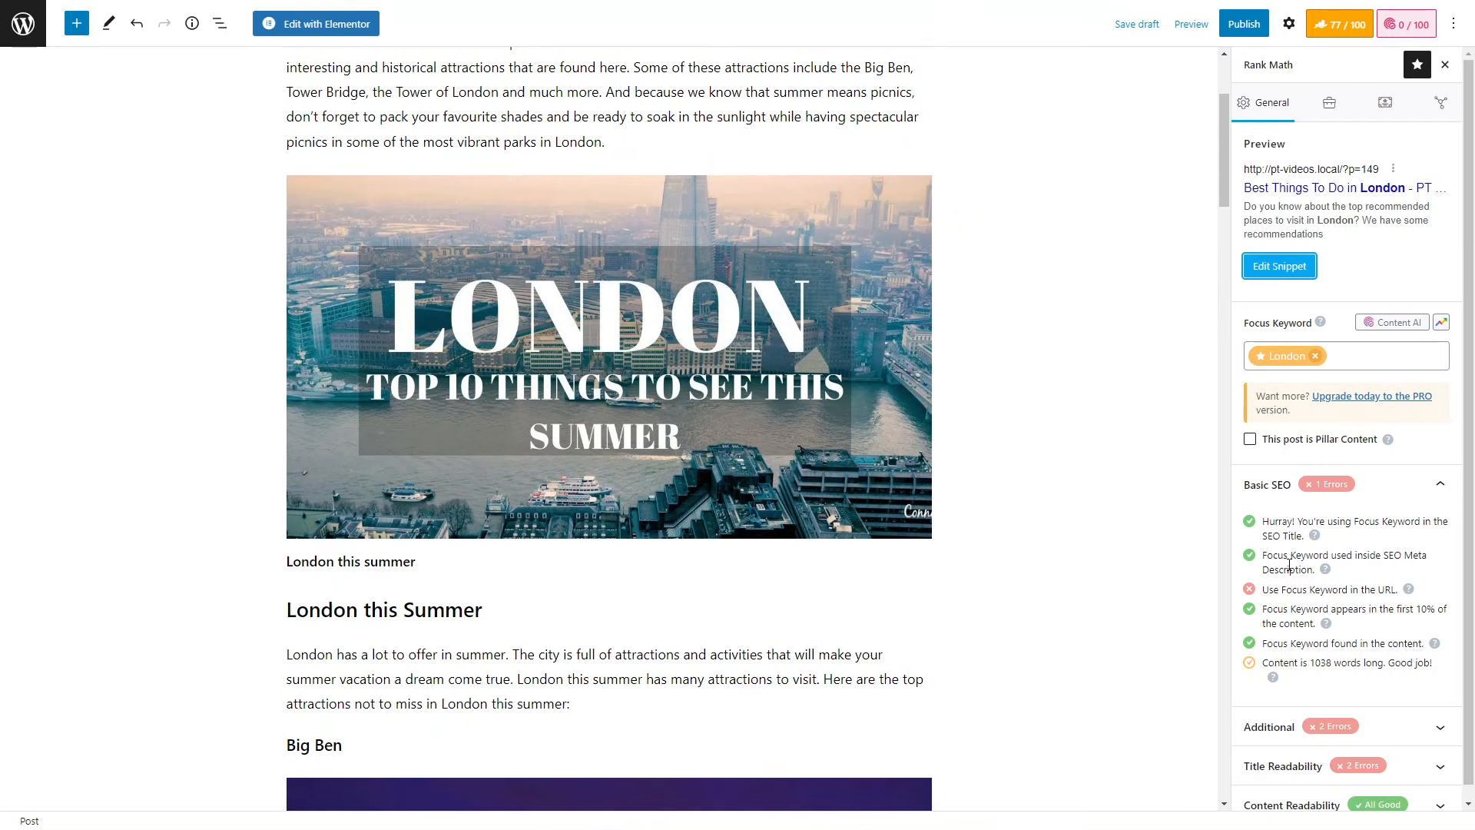
- Check the snippet editor's description for the focus keyword and close the editor
{"action": "left_click", "coordinate": [1256, 270]}
{"action": "left_click", "coordinate": [607, 612]}
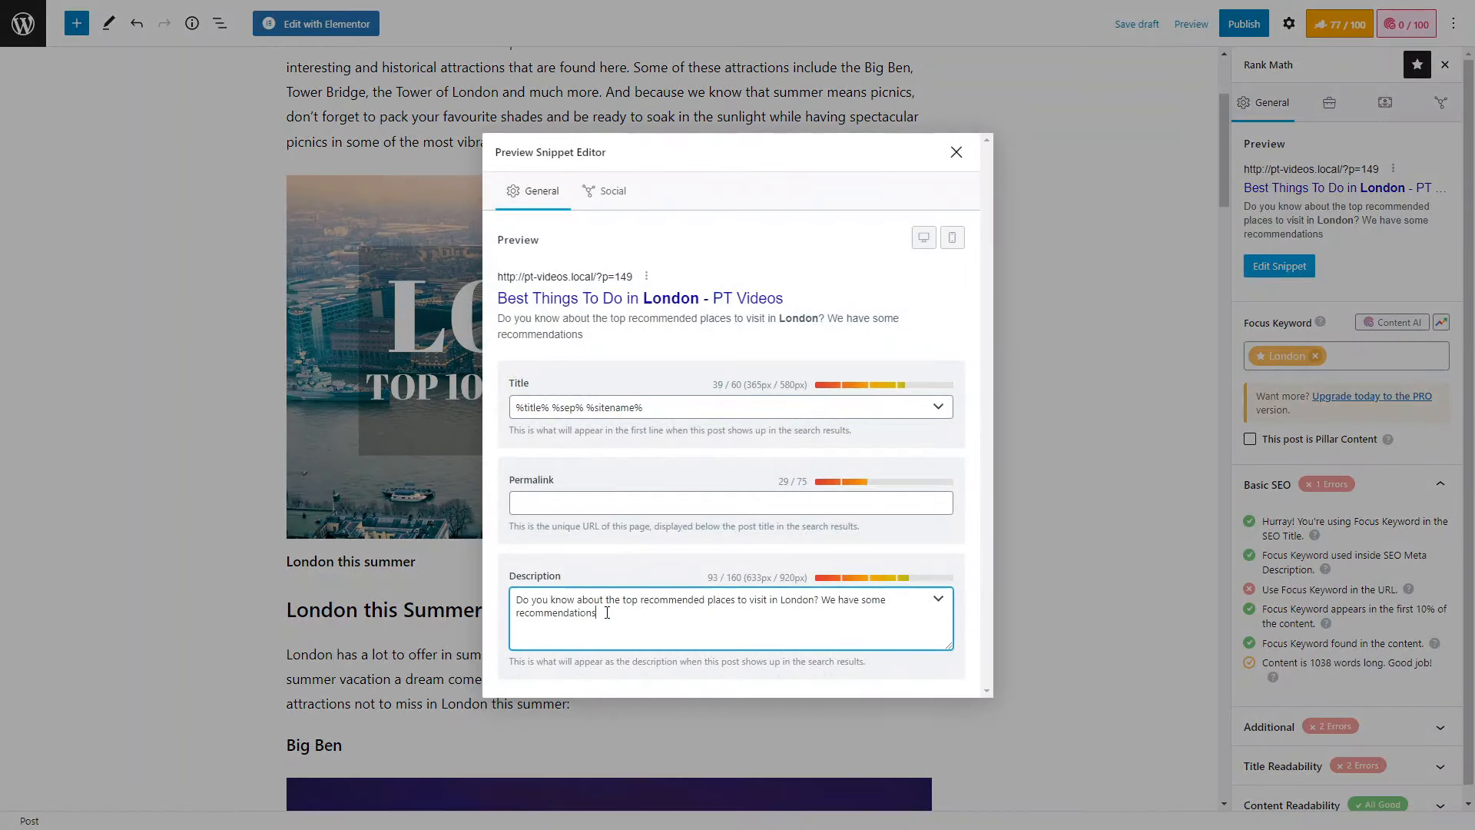
{"action": "triple_click", "coordinate": [796, 600]}
{"action": "left_click", "coordinate": [957, 153]}
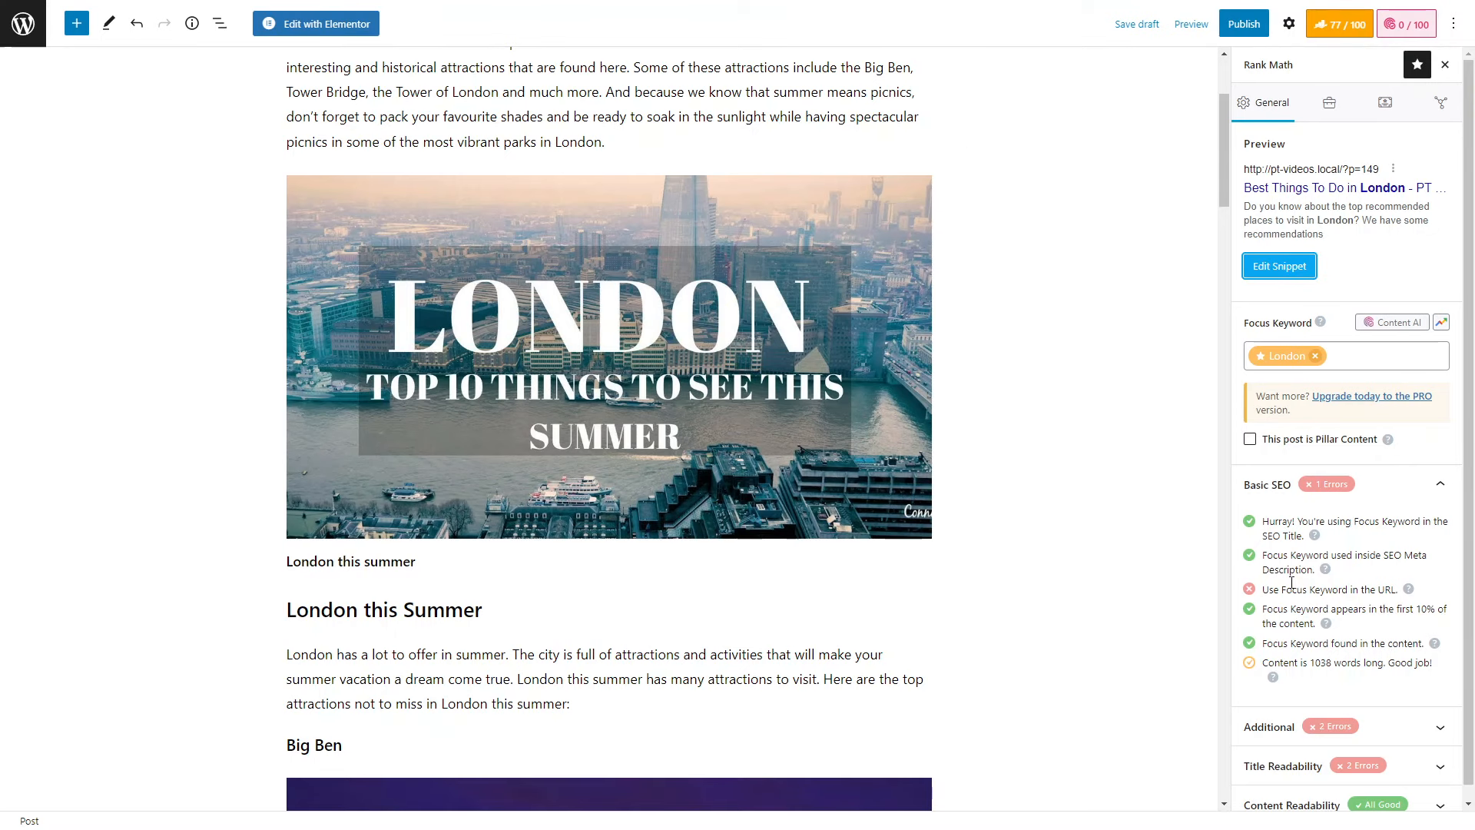
- Examine the post's opening paragraphs and body text against the Basic SEO checks on focus keyword placement
{"action": "triple_click", "coordinate": [1268, 614]}
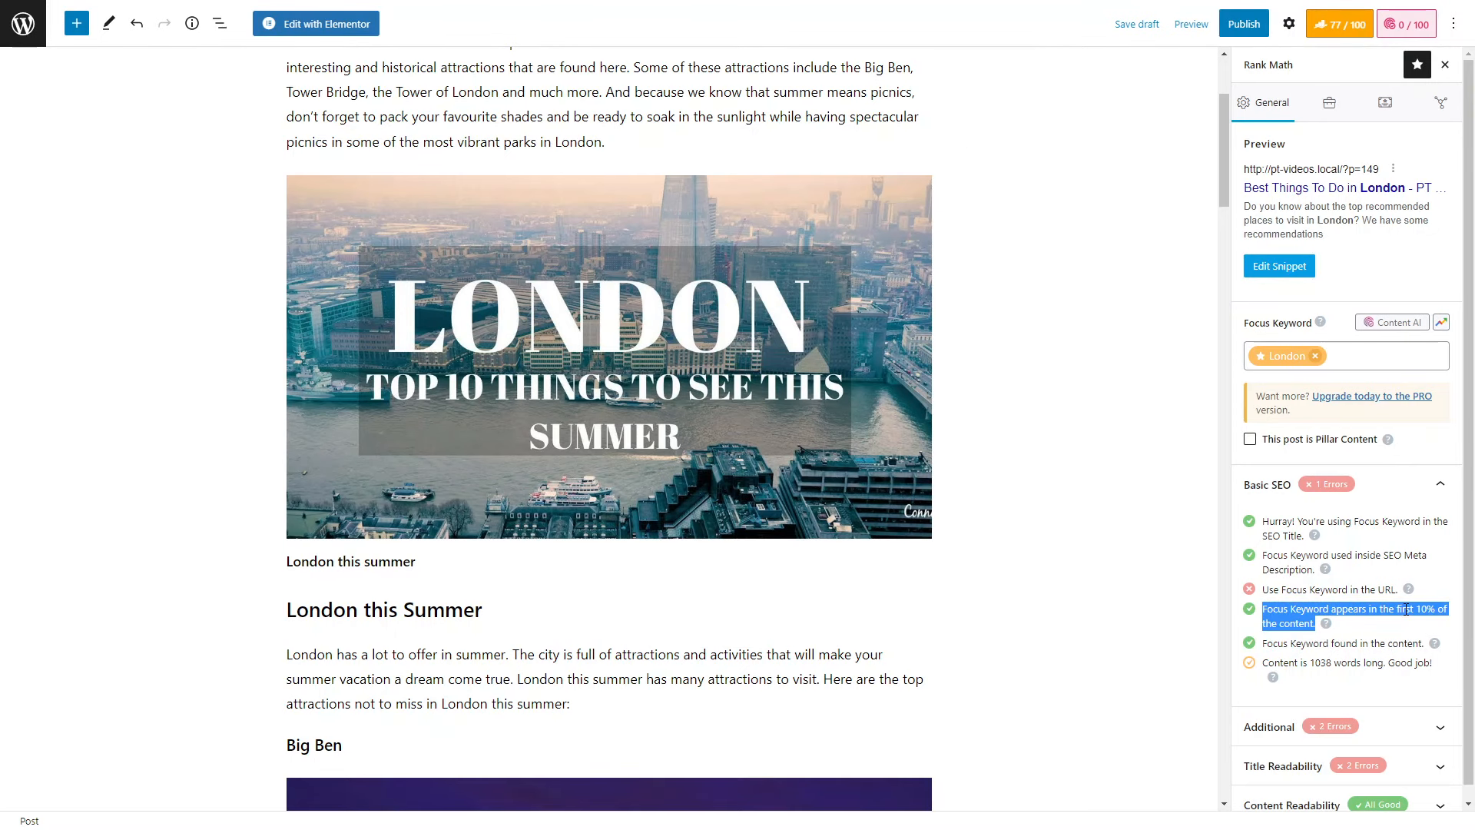
{"action": "scroll", "coordinate": [687, 649], "scroll_direction": "down", "scroll_amount": 1}
{"action": "scroll", "coordinate": [845, 615], "scroll_direction": "up", "scroll_amount": 3}
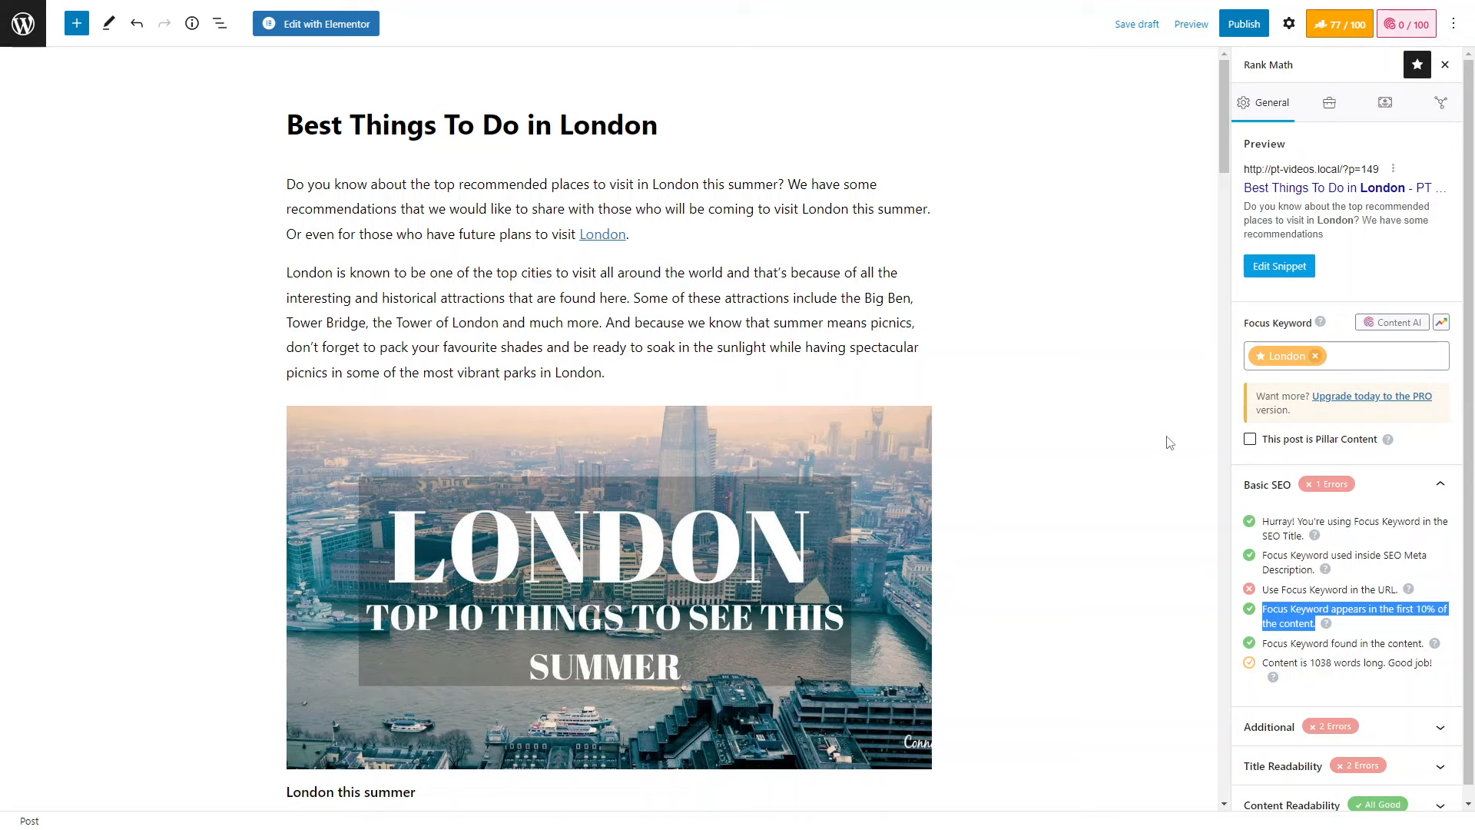
{"action": "left_click_drag", "start_coordinate": [413, 182], "coordinate": [855, 238]}
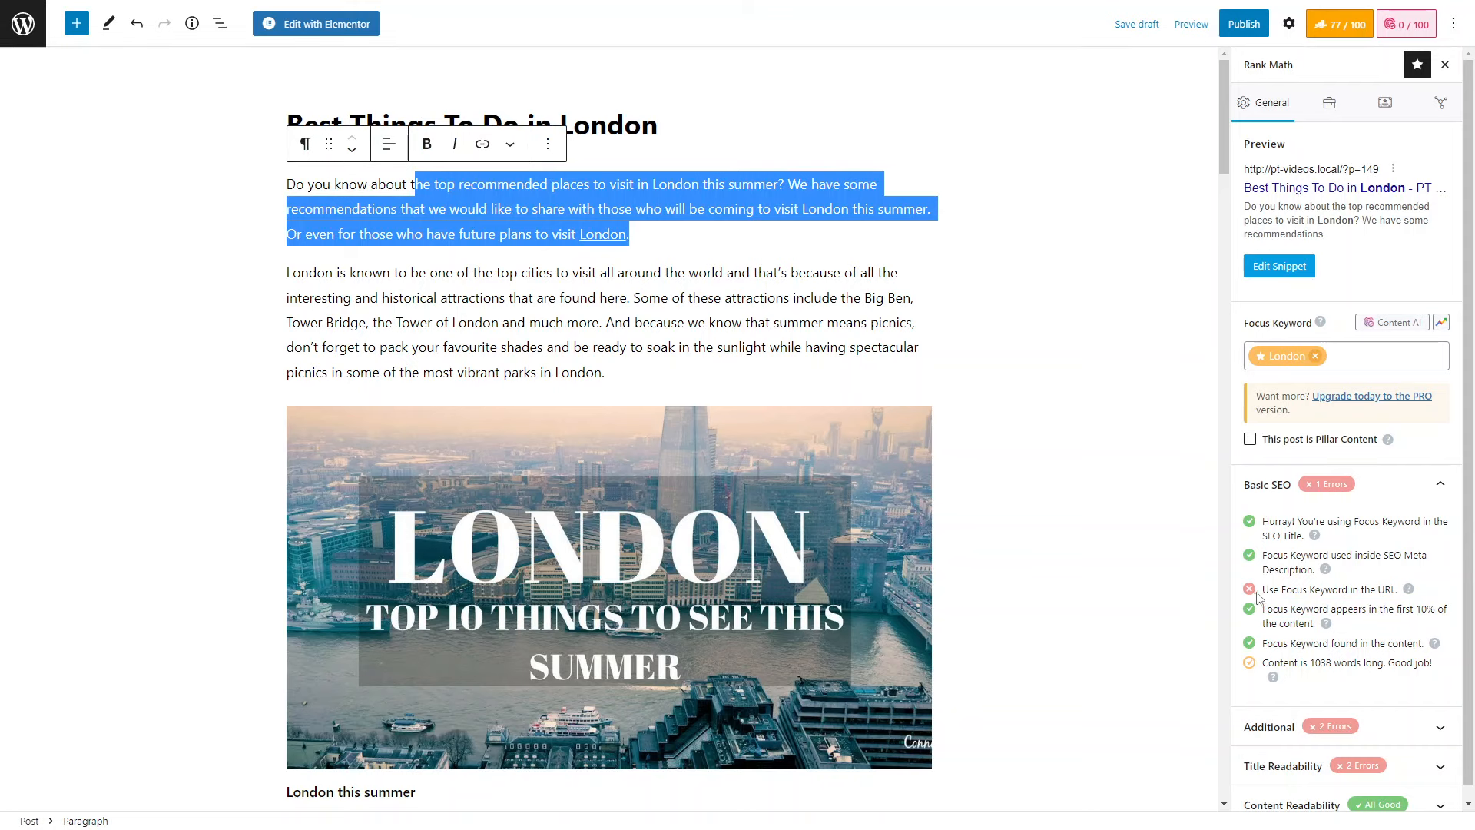
{"action": "left_click_drag", "start_coordinate": [1262, 643], "coordinate": [1412, 640]}
{"action": "left_click", "coordinate": [669, 299]}
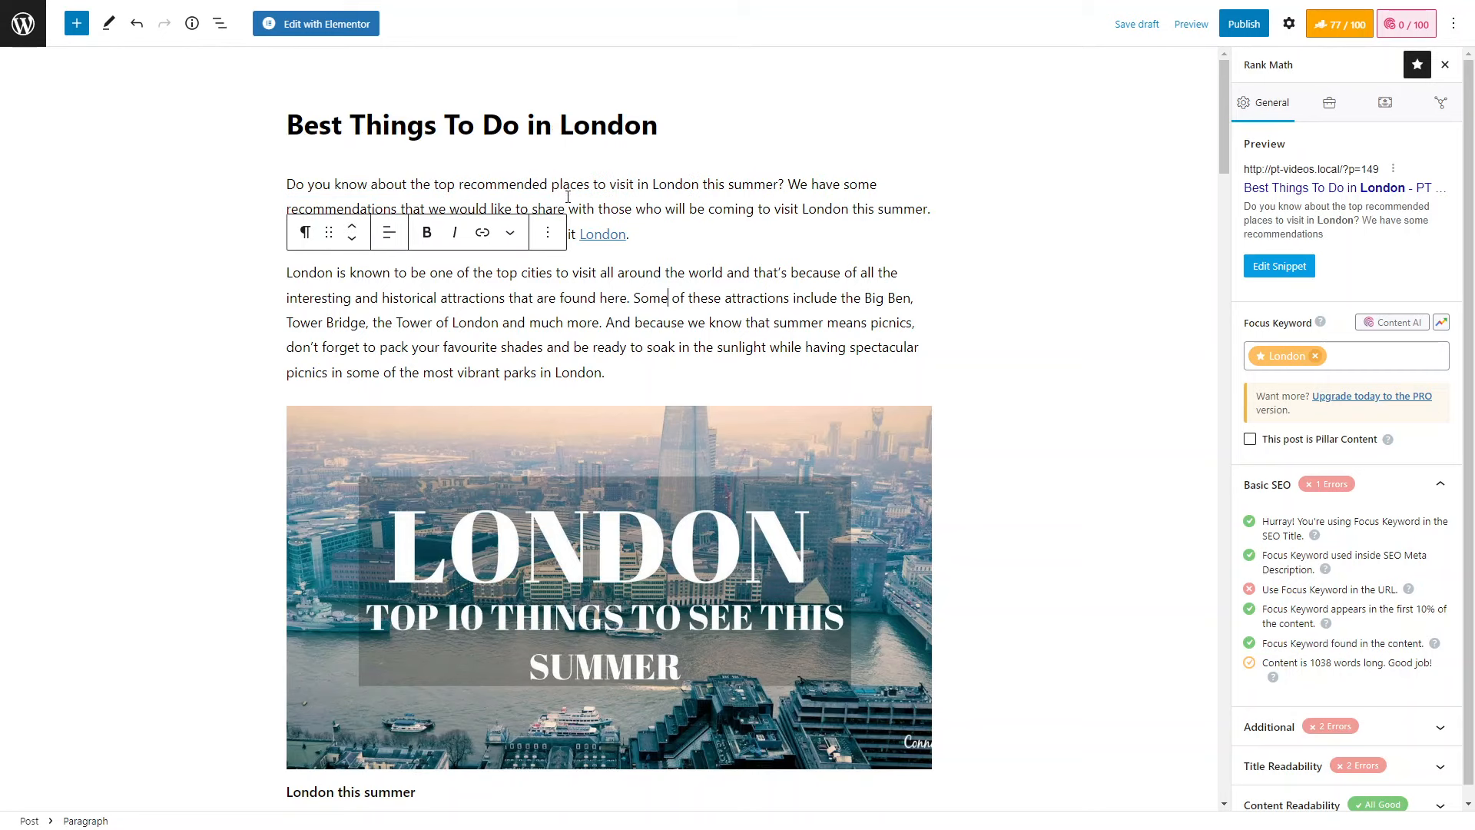
{"action": "scroll", "coordinate": [619, 216], "scroll_direction": "down", "scroll_amount": 7}
{"action": "scroll", "coordinate": [427, 273], "scroll_direction": "down", "scroll_amount": 6}
{"action": "scroll", "coordinate": [518, 363], "scroll_direction": "up", "scroll_amount": 2}
{"action": "scroll", "coordinate": [518, 362], "scroll_direction": "up", "scroll_amount": 7}
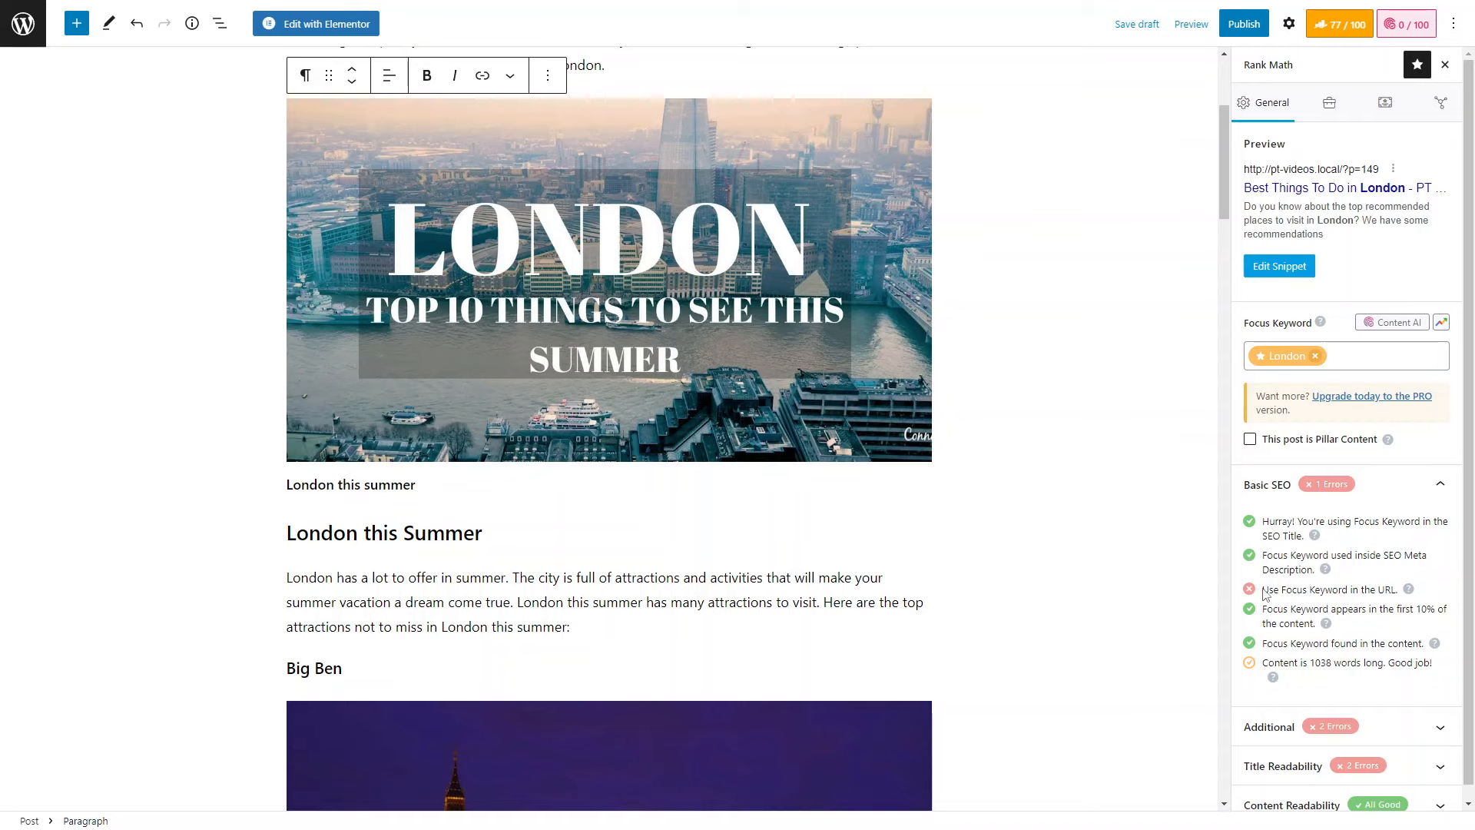
- Inspect the URL entry in the post settings in response to the check on using the focus keyword in the URL
{"action": "left_click_drag", "start_coordinate": [1268, 588], "coordinate": [1389, 592]}
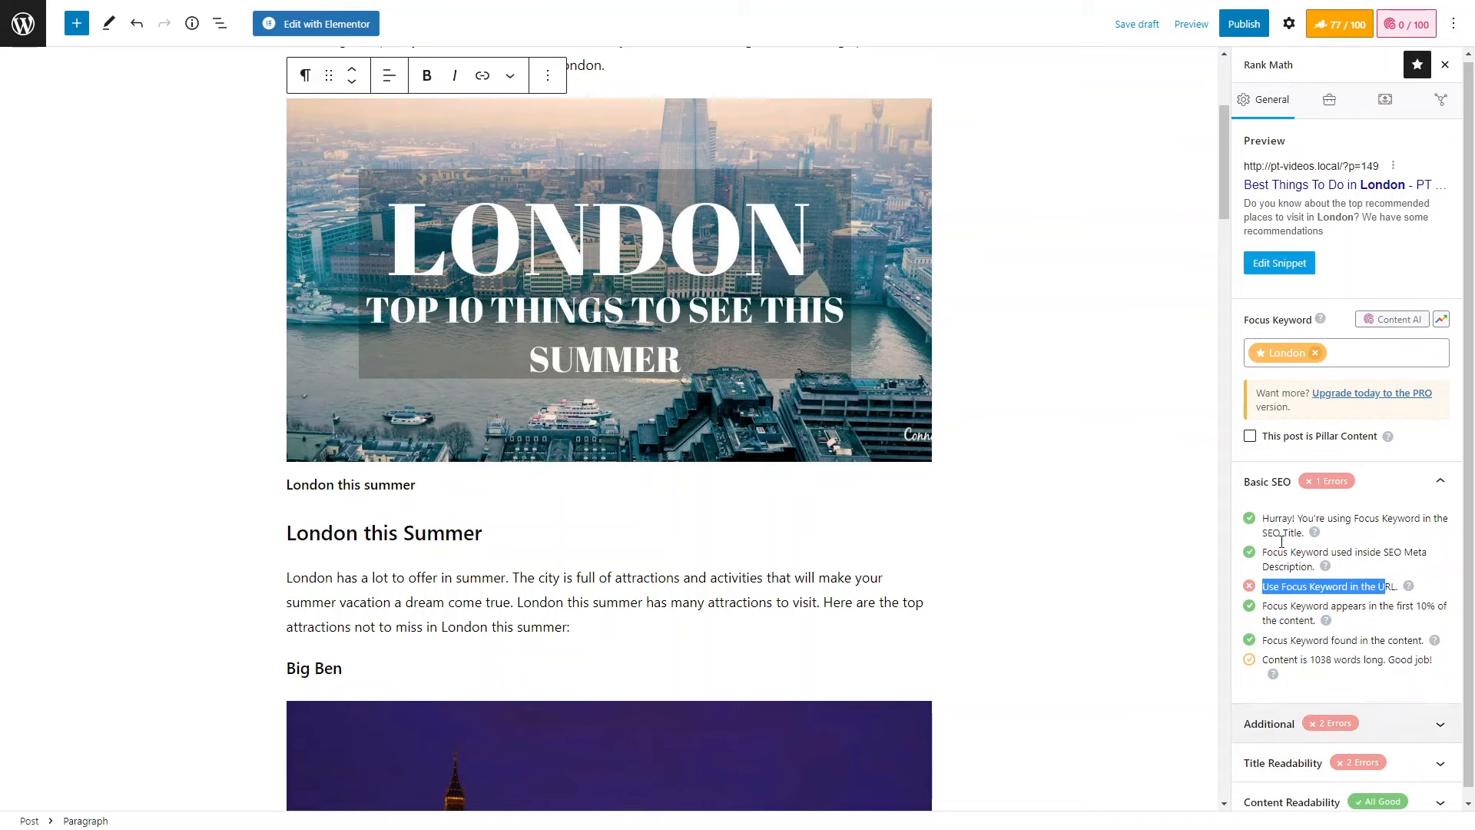
{"action": "left_click", "coordinate": [1289, 23]}
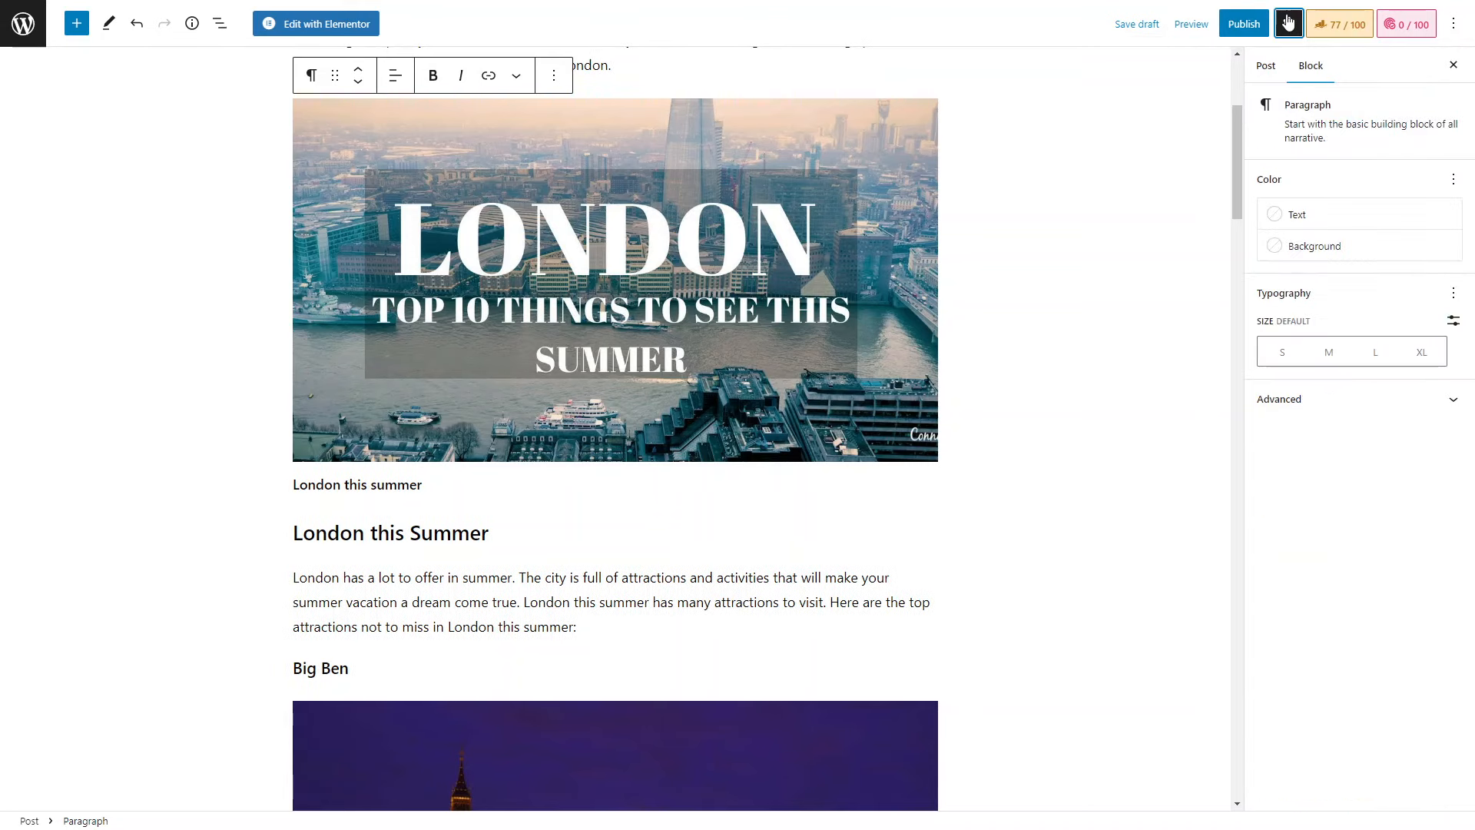
{"action": "left_click", "coordinate": [1267, 65]}
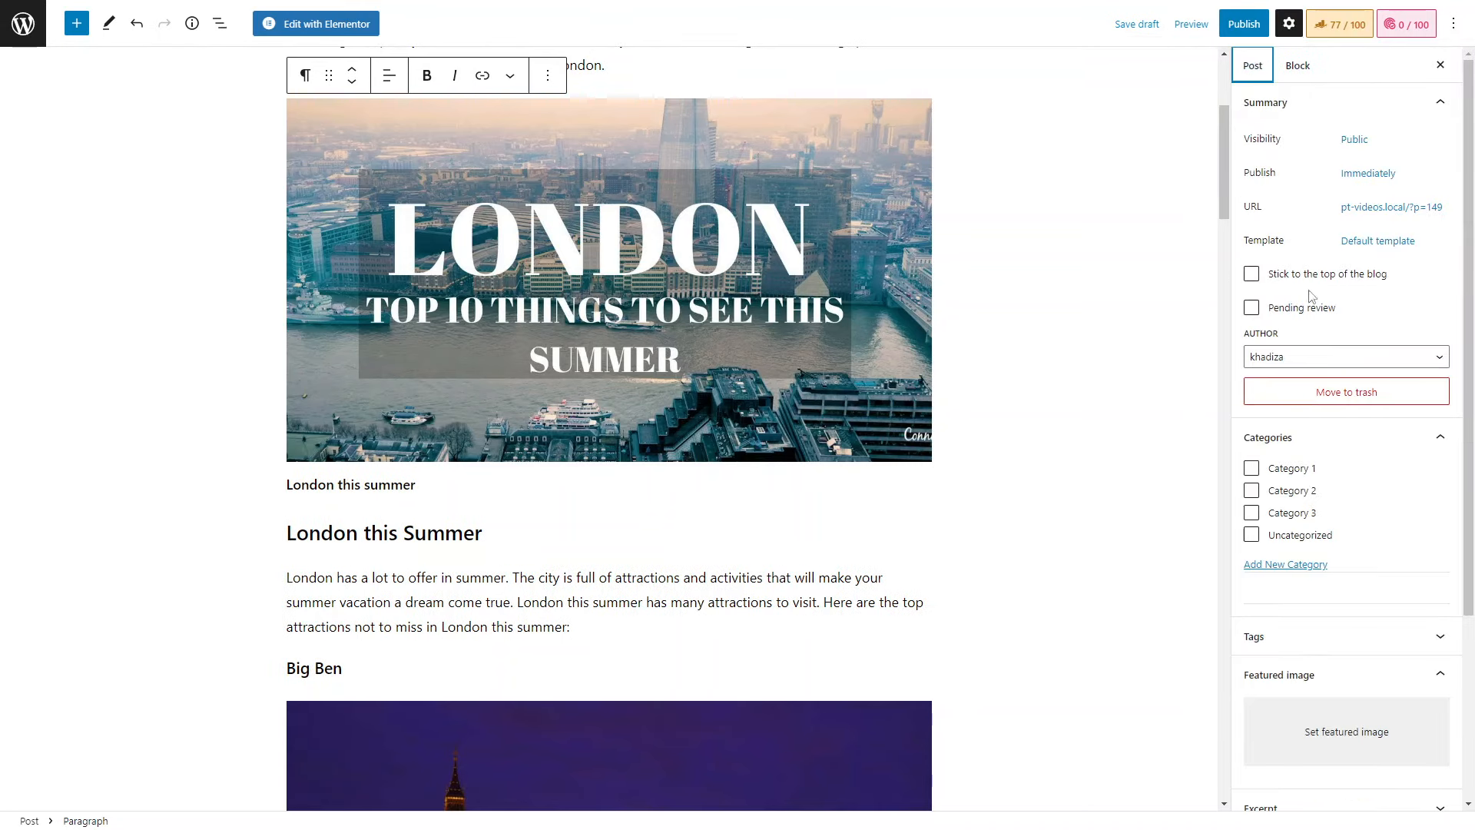
{"action": "scroll", "coordinate": [1282, 644], "scroll_direction": "down", "scroll_amount": 3}
{"action": "scroll", "coordinate": [1302, 569], "scroll_direction": "up", "scroll_amount": 3}
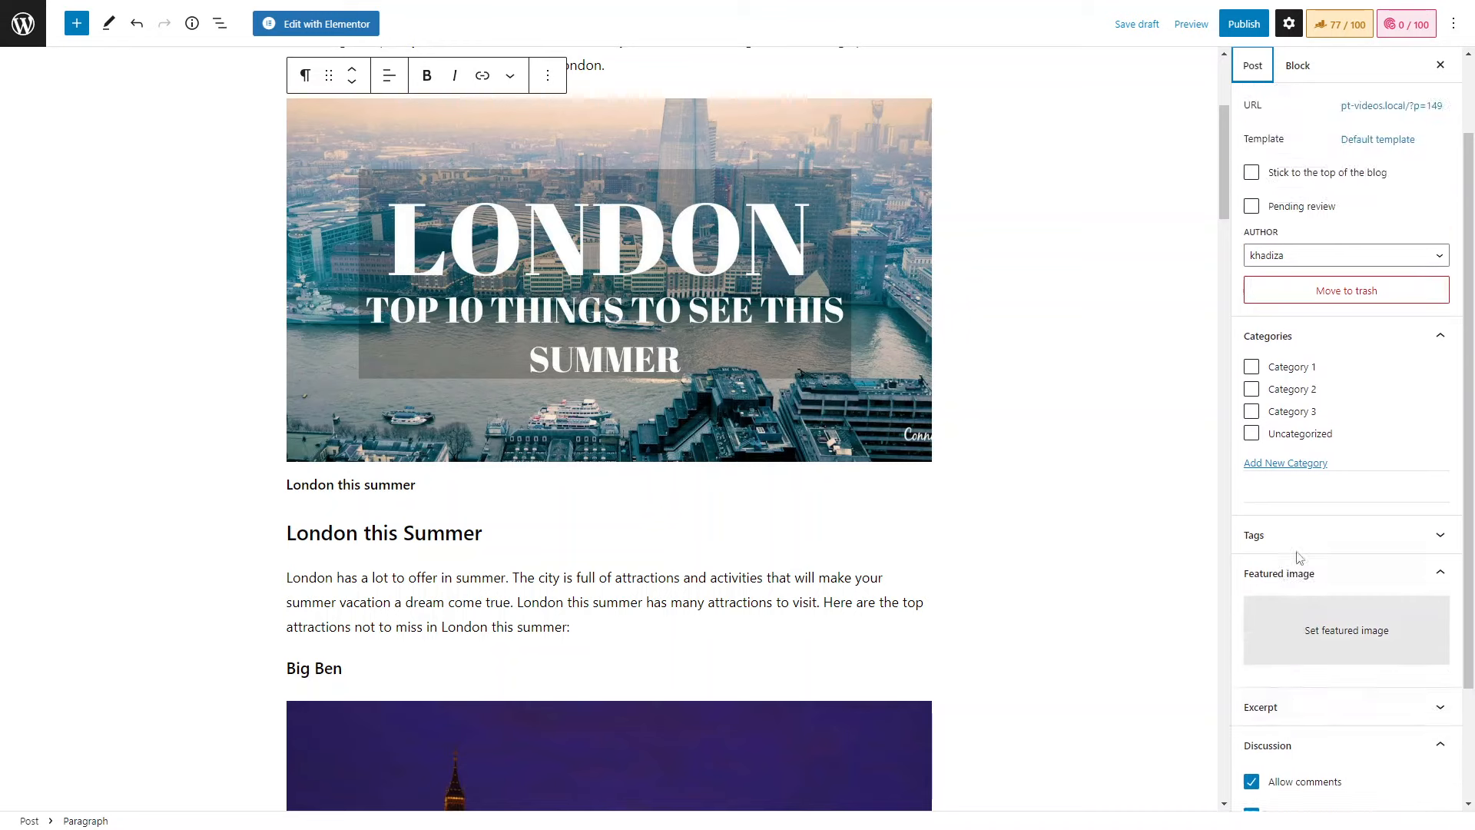
{"action": "left_click", "coordinate": [1421, 207]}
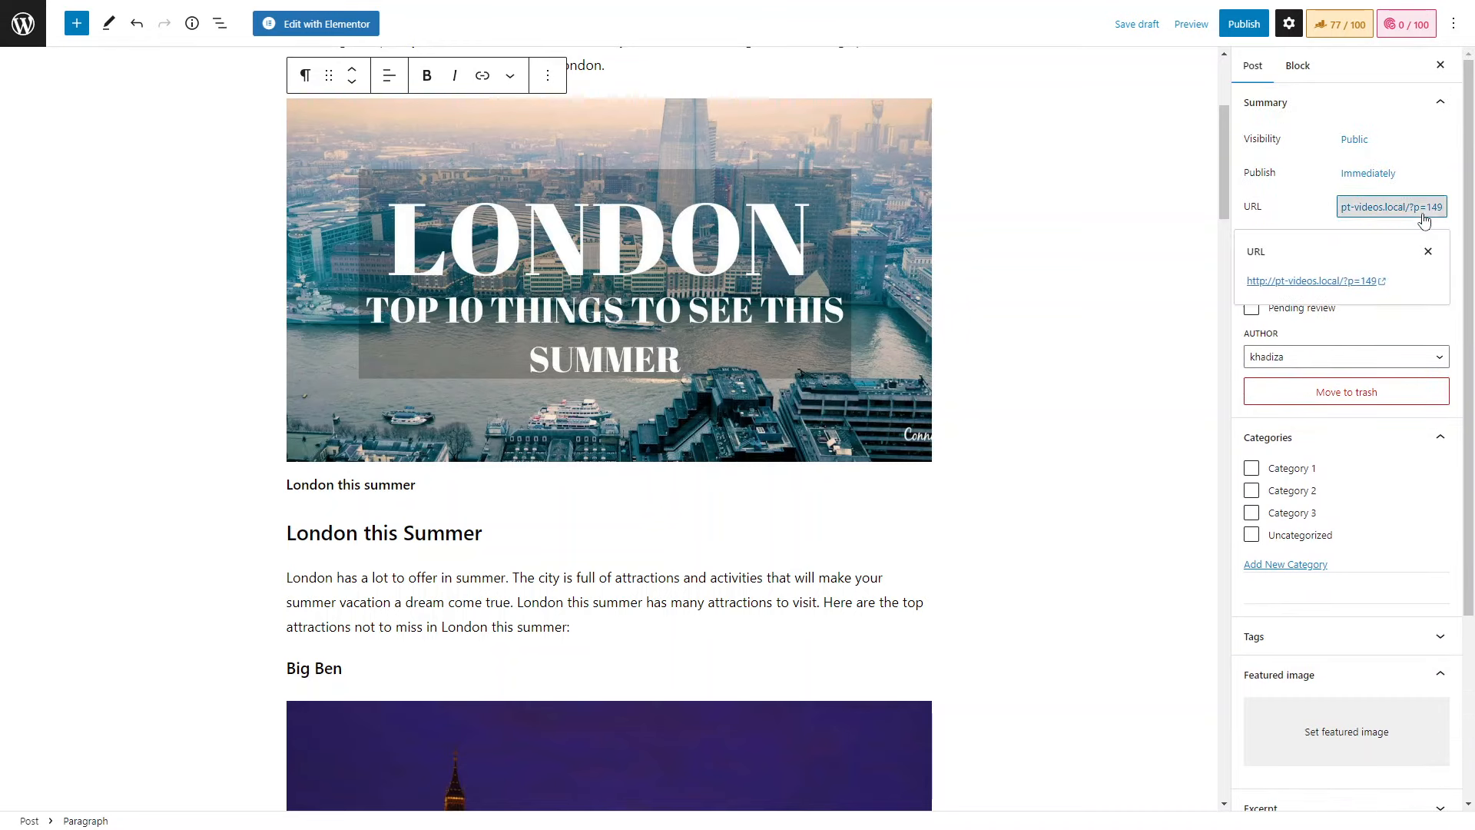
{"action": "left_click", "coordinate": [1428, 251]}
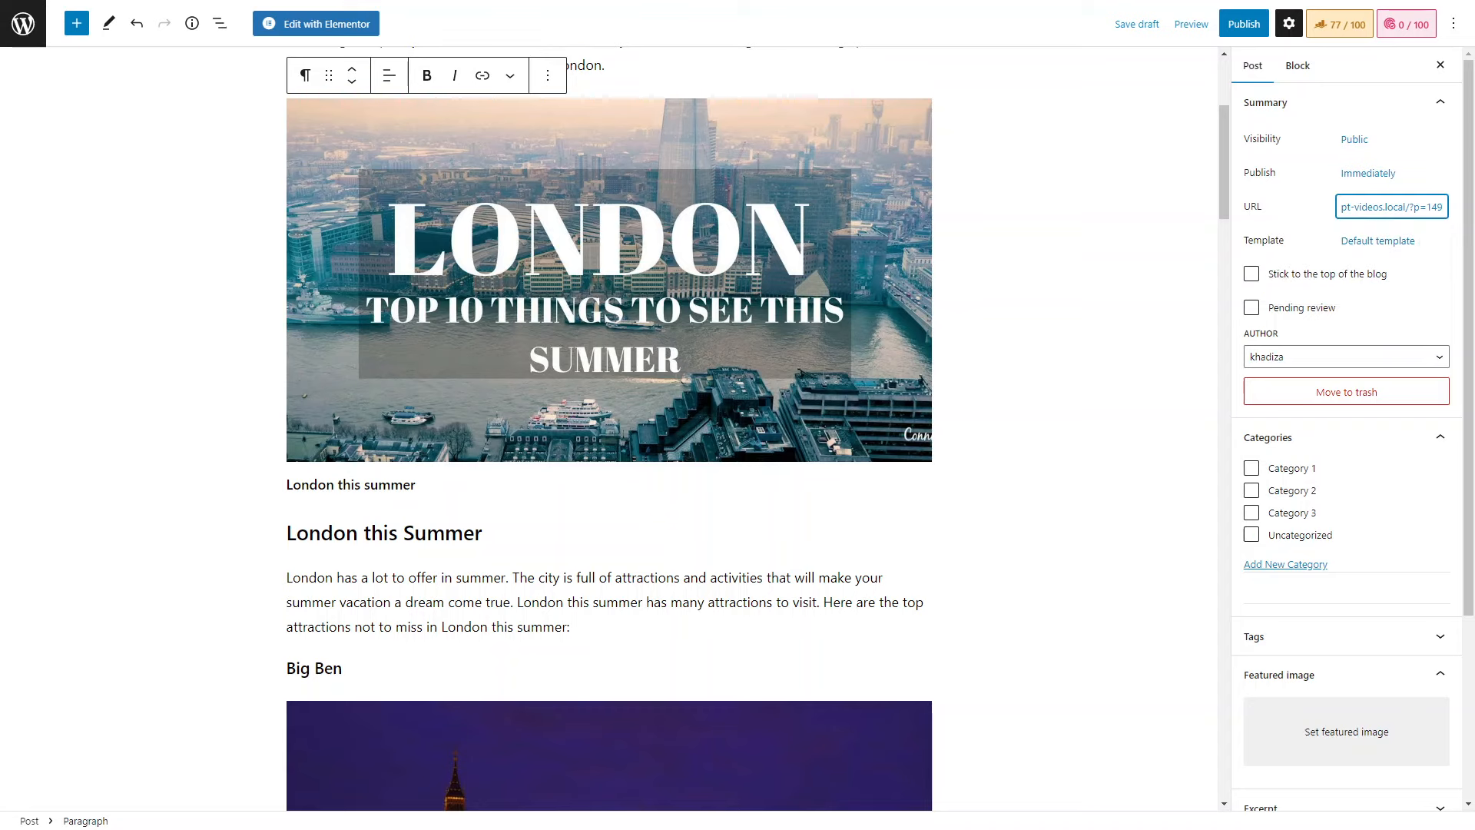
- Set the post's permalink to "/things-to-do-in-london" in the Rank Math snippet editor
{"action": "left_click", "coordinate": [1337, 28]}
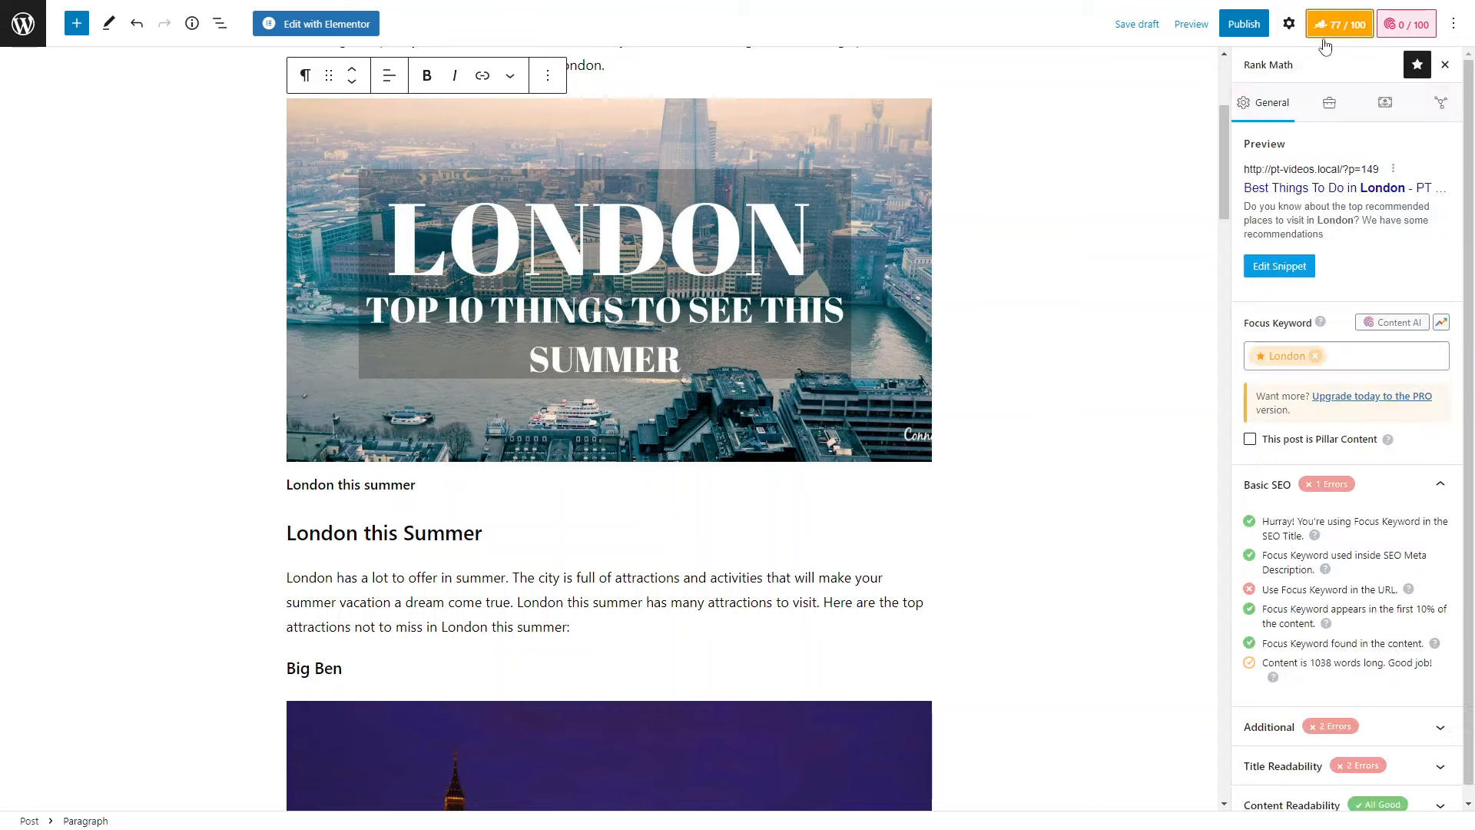
{"action": "left_click", "coordinate": [1279, 266]}
{"action": "left_click", "coordinate": [563, 507]}
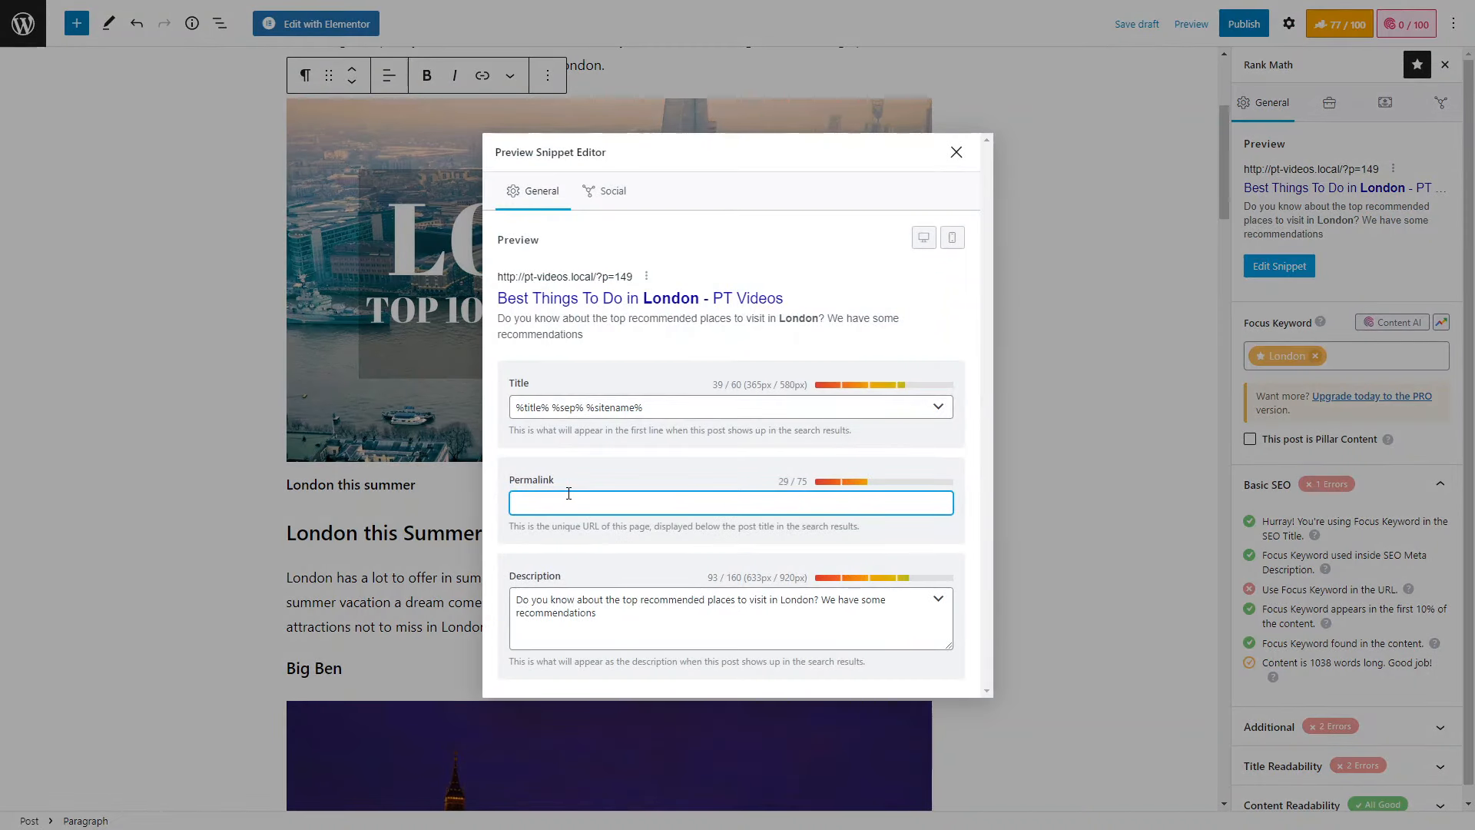
{"action": "type", "text": "/things-to-do-in-london"}
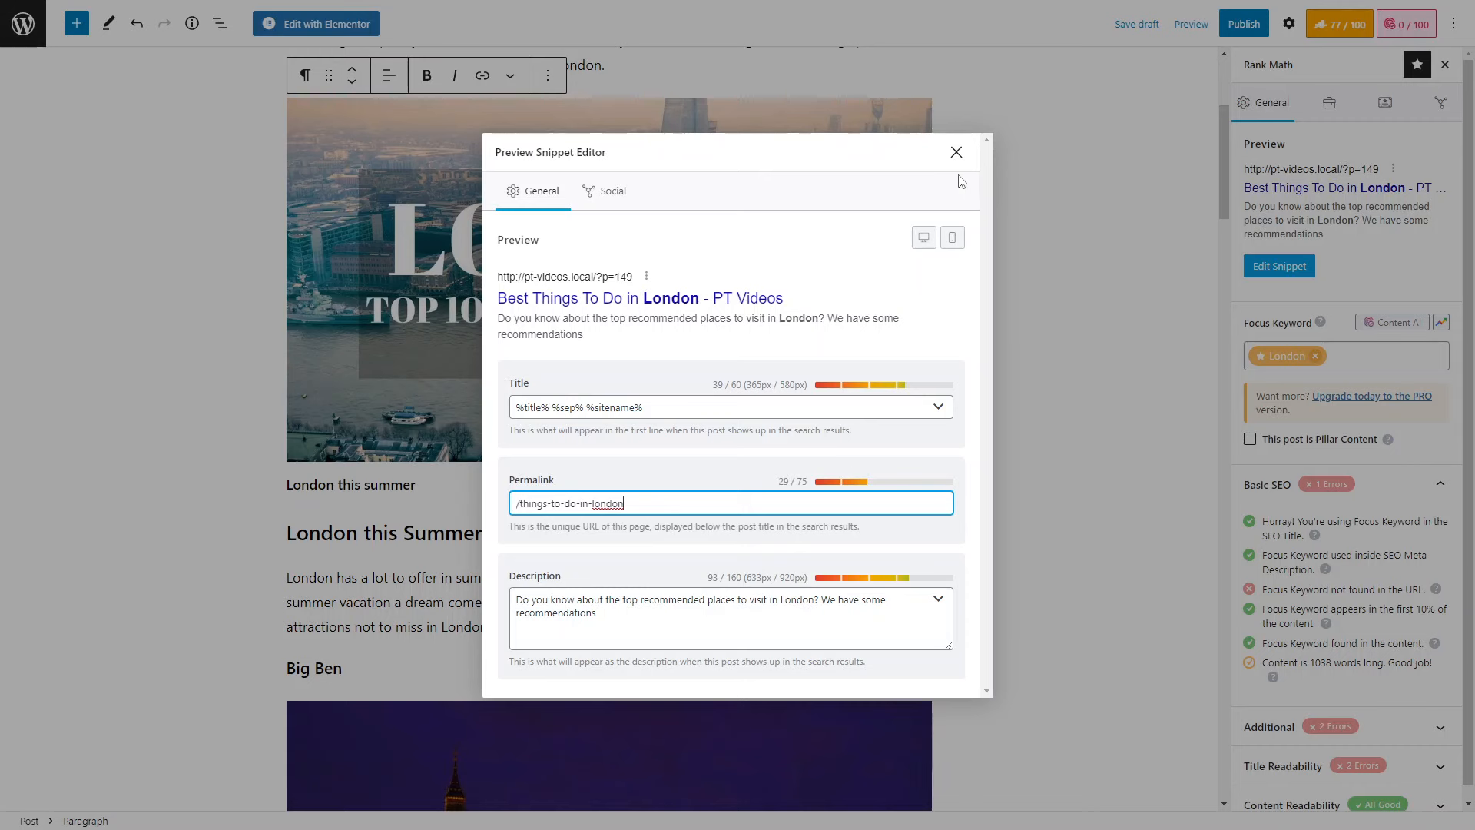
- Close the snippet editor and review the Basic SEO checks, including the URL and content length items
{"action": "left_click", "coordinate": [956, 152]}
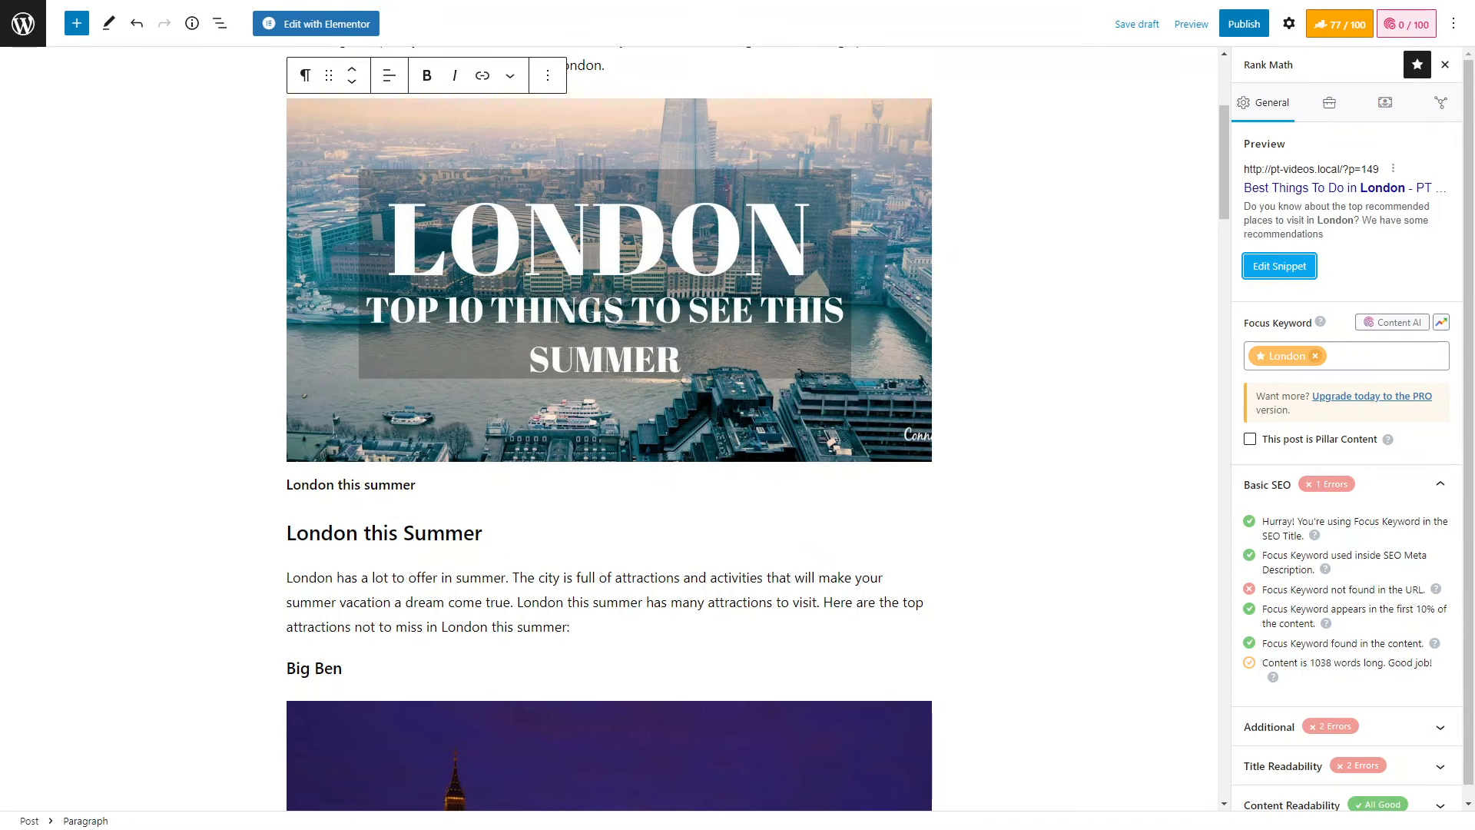
{"action": "key", "text": "F11"}
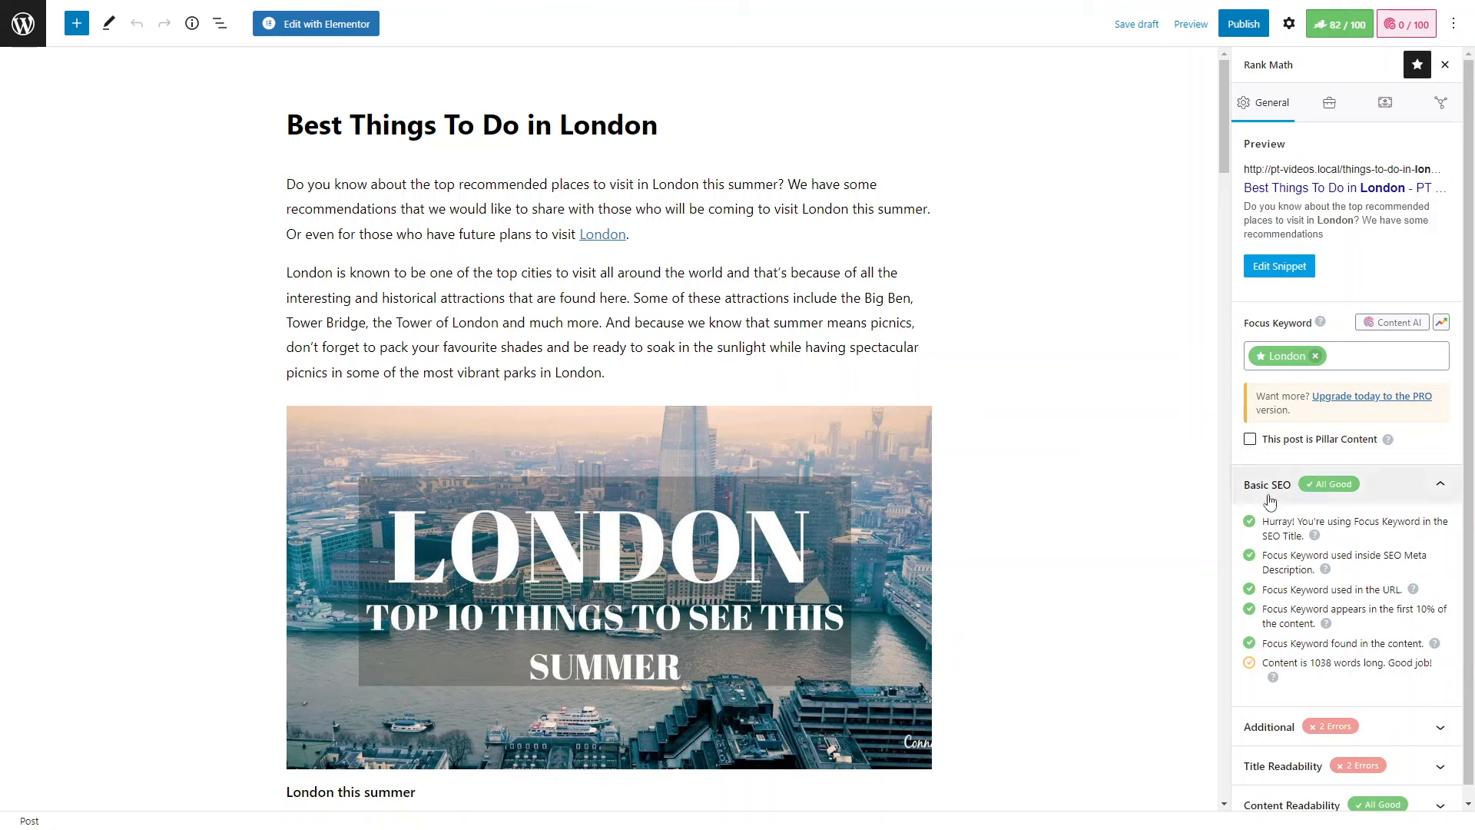
{"action": "left_click_drag", "start_coordinate": [1263, 662], "coordinate": [1333, 662]}
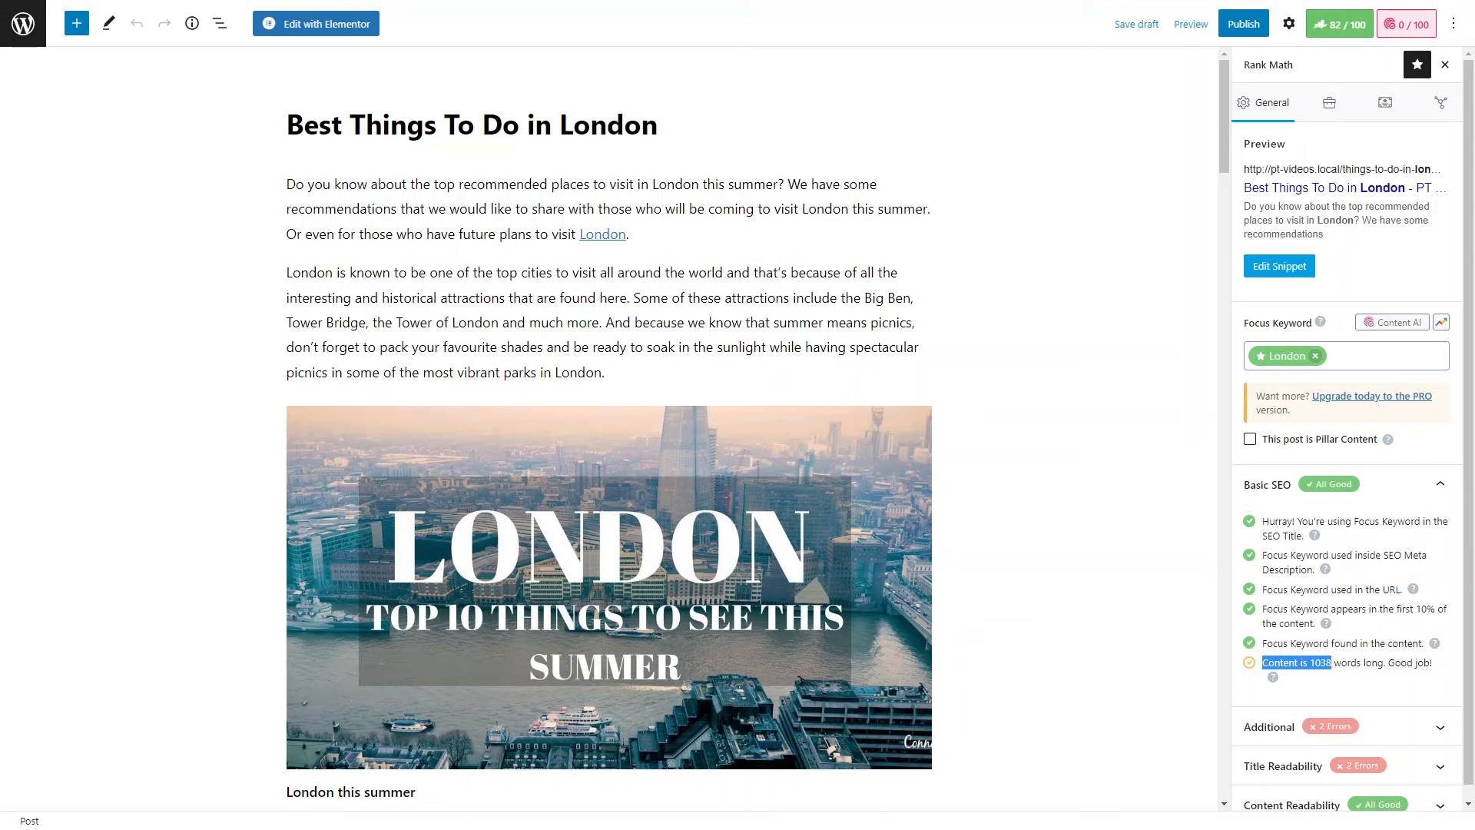
{"action": "key", "text": "F11"}
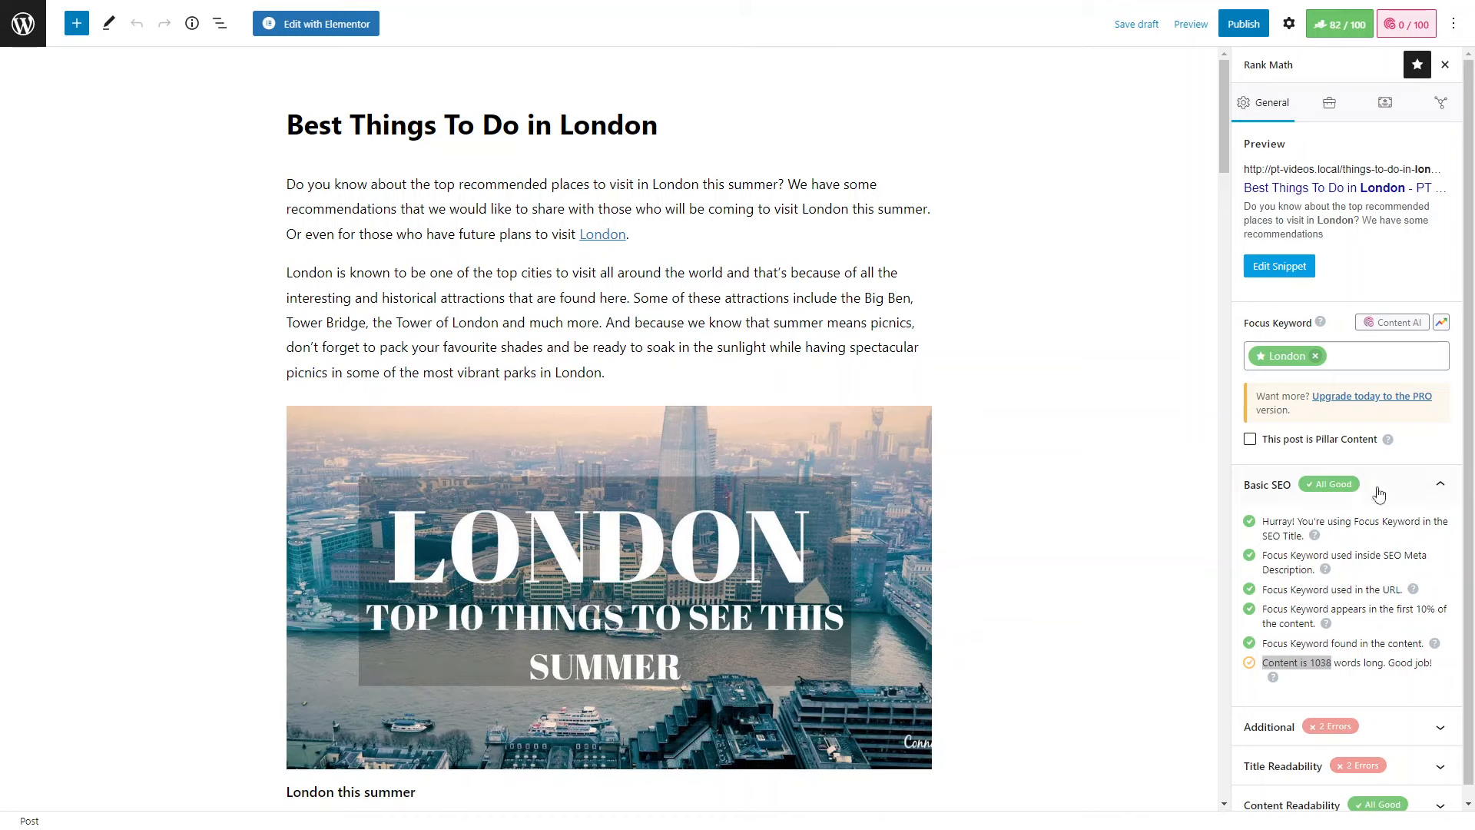
{"action": "left_click", "coordinate": [1277, 662]}
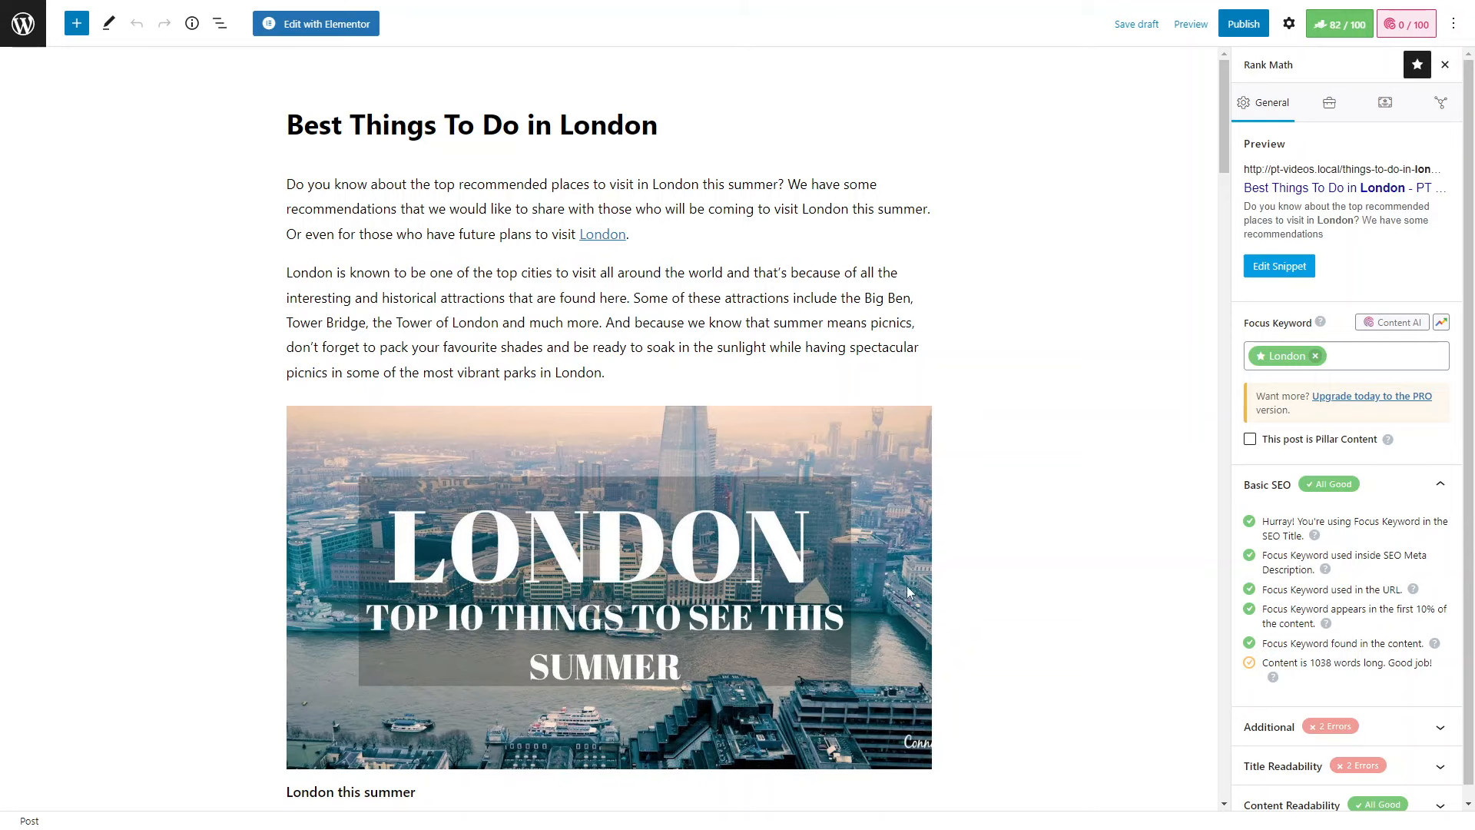
{"action": "scroll", "coordinate": [602, 235], "scroll_direction": "down", "scroll_amount": 3}
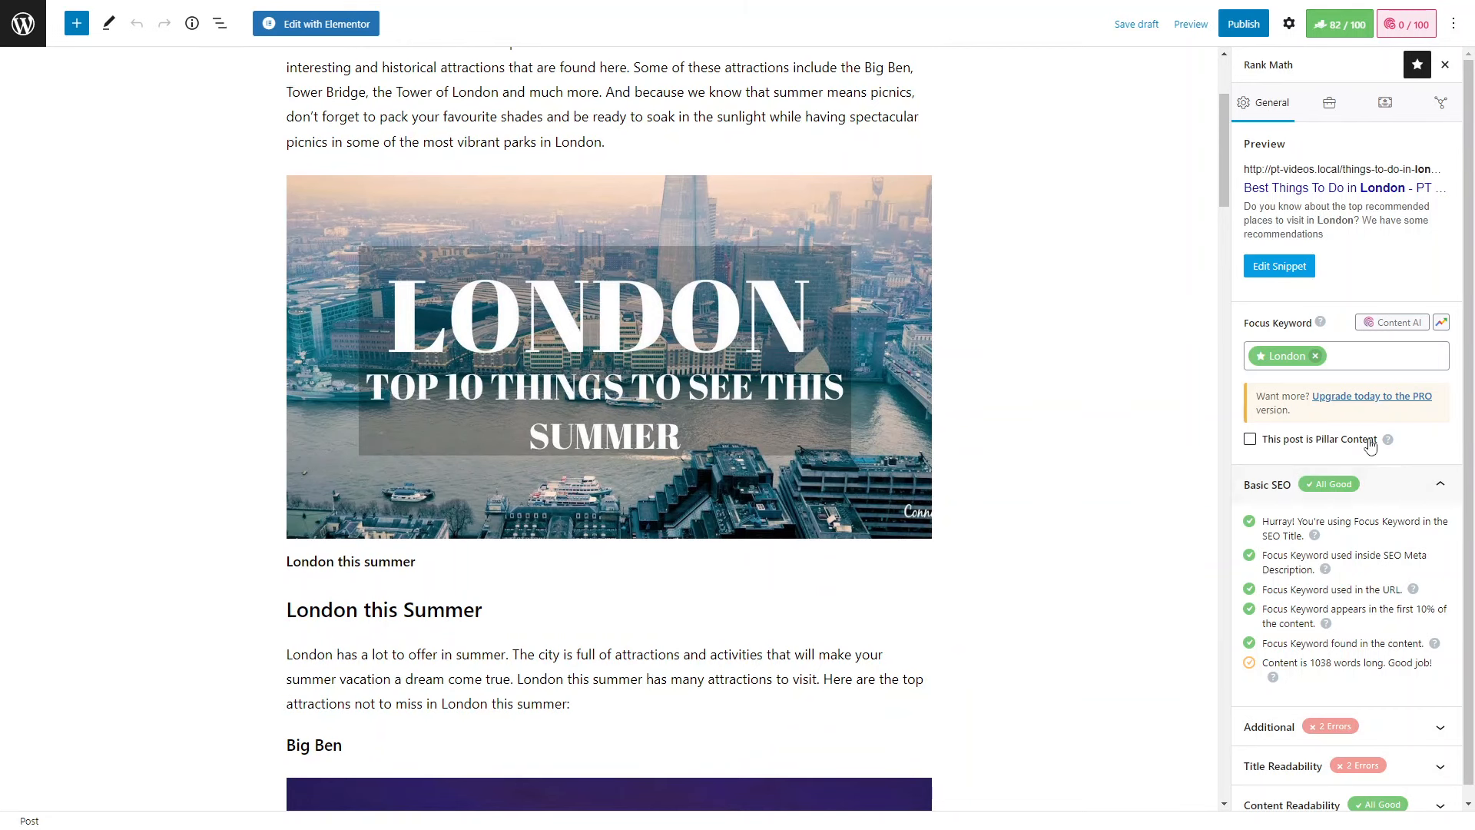
- Collapse the Basic SEO checks and expand the Additional checks in Rank Math
{"action": "left_click", "coordinate": [1405, 483]}
{"action": "left_click", "coordinate": [1386, 524]}
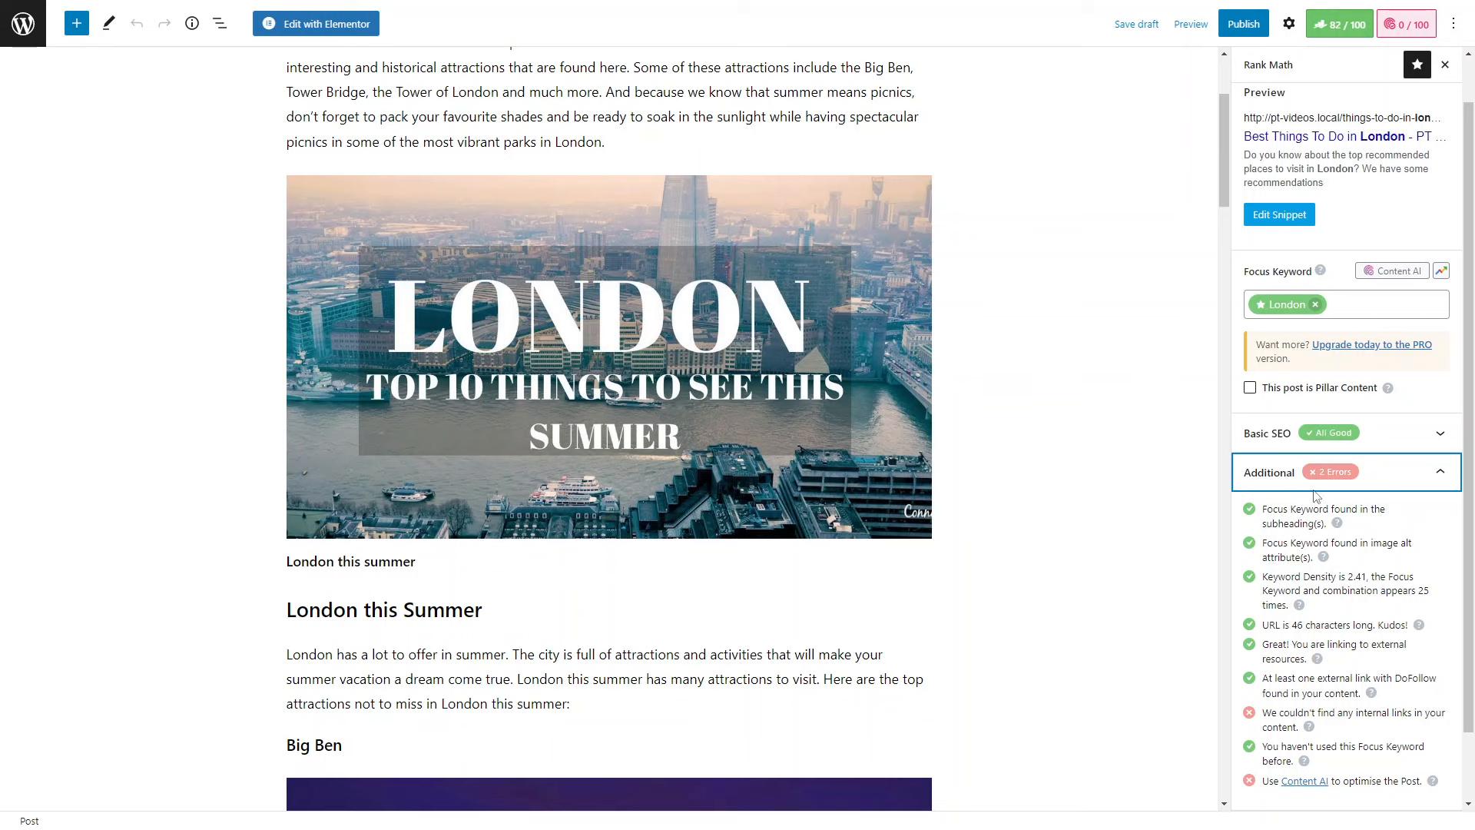
{"action": "left_click", "coordinate": [1279, 435]}
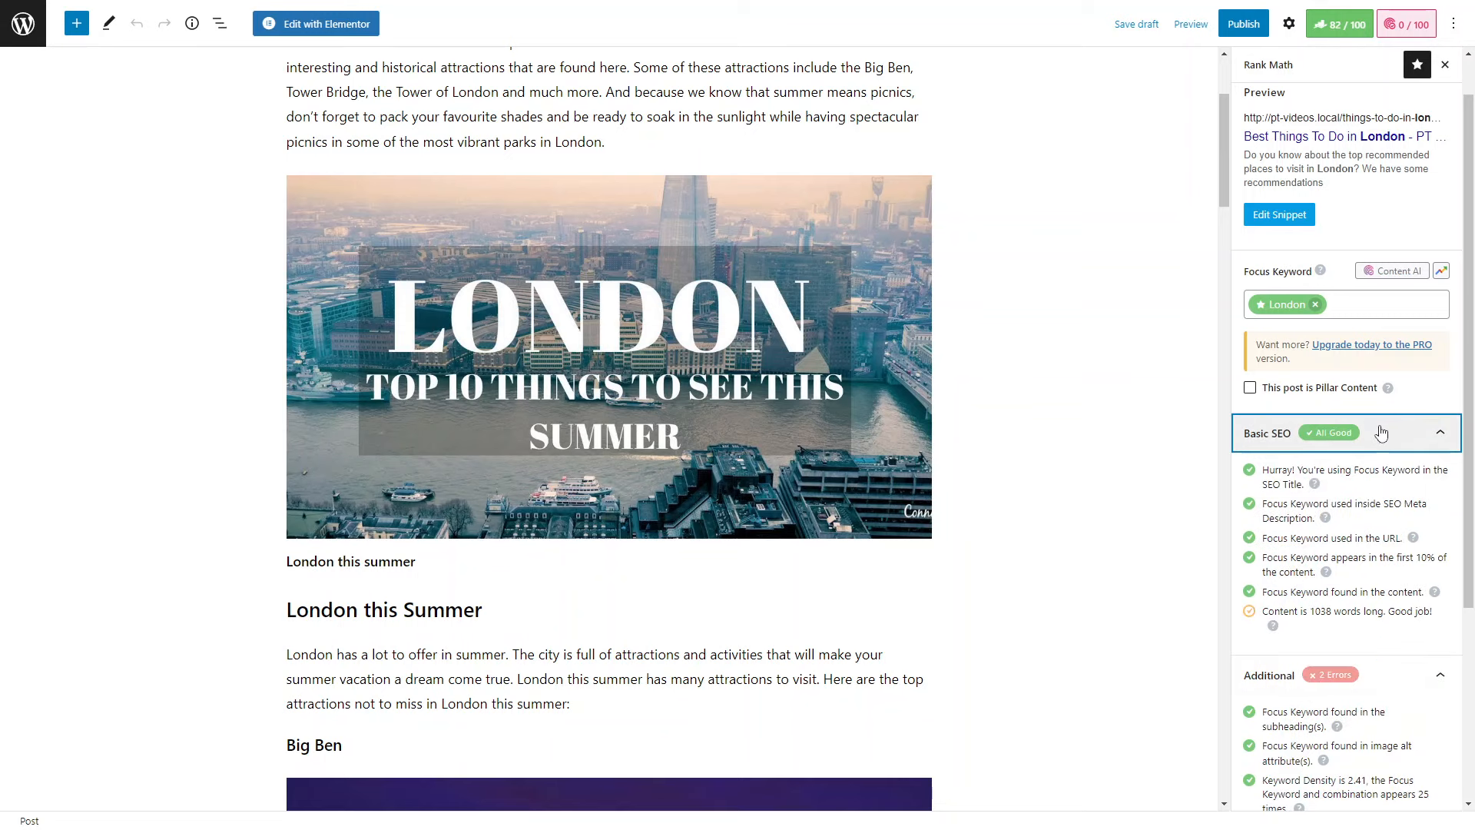
{"action": "left_click", "coordinate": [1381, 433]}
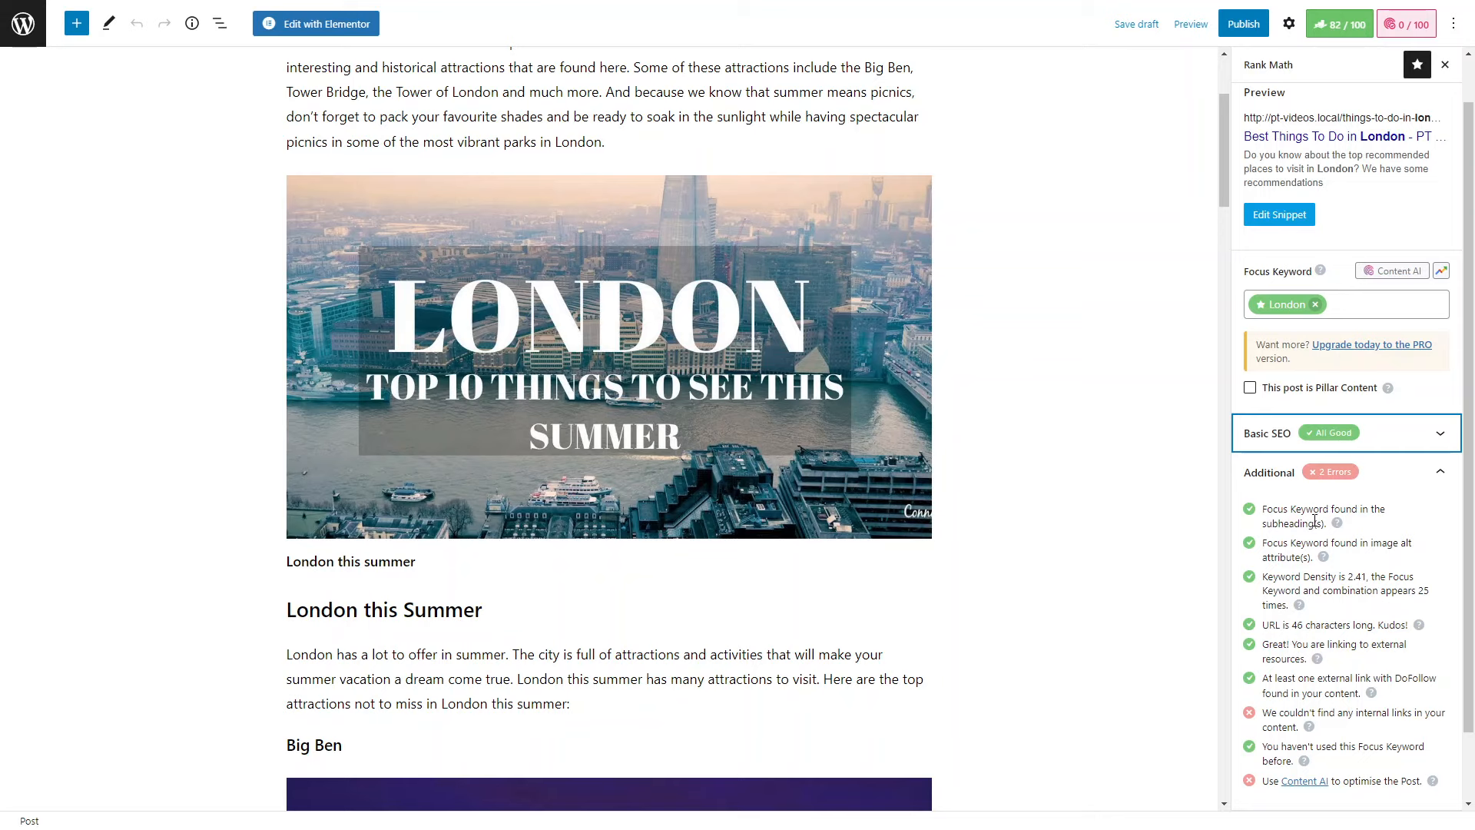
- Examine the post's headings against the Additional check on using the focus keyword in subheadings
{"action": "scroll", "coordinate": [281, 452], "scroll_direction": "up", "scroll_amount": 3}
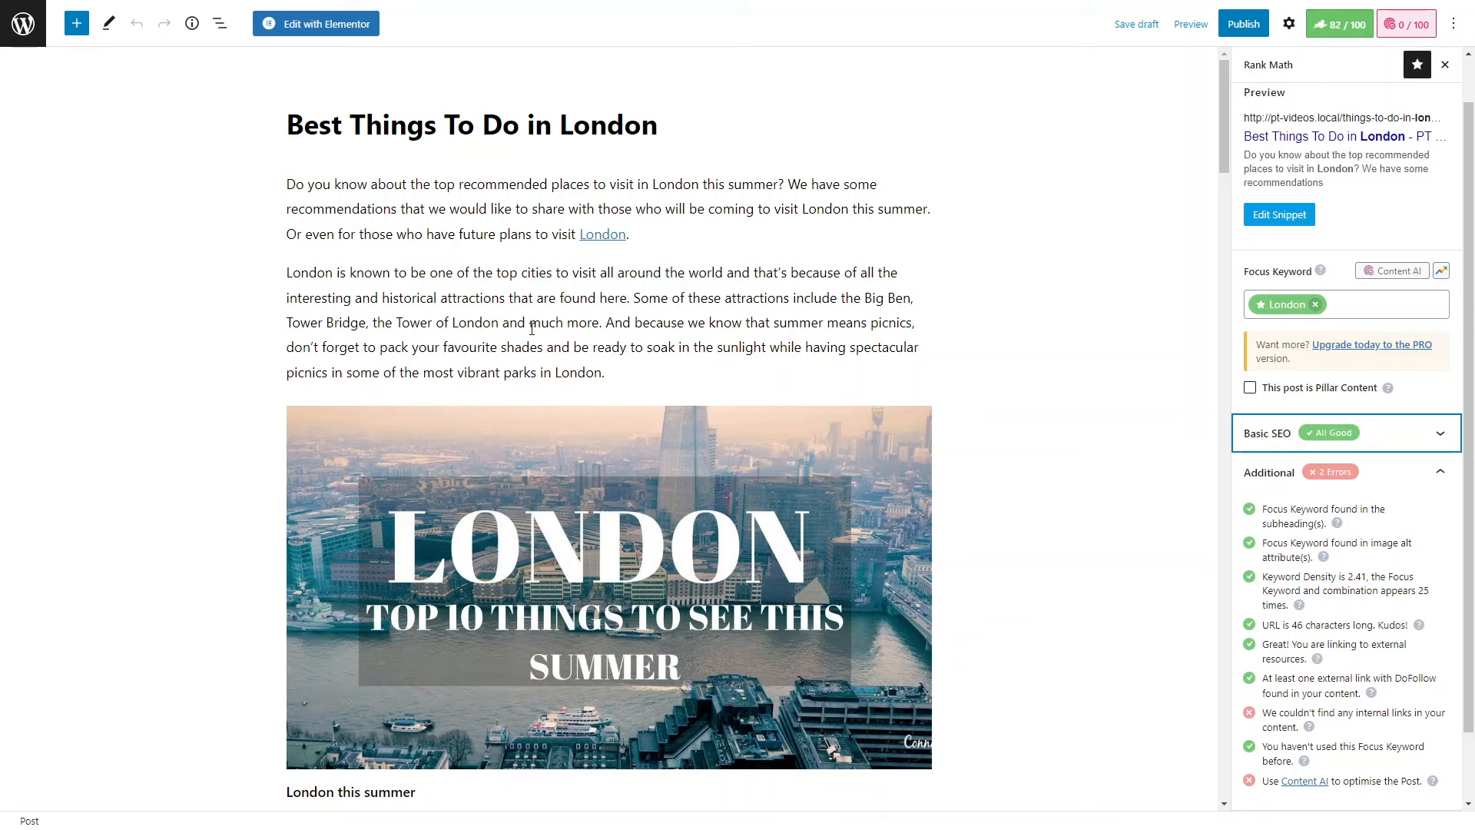
{"action": "scroll", "coordinate": [530, 325], "scroll_direction": "down", "scroll_amount": 9}
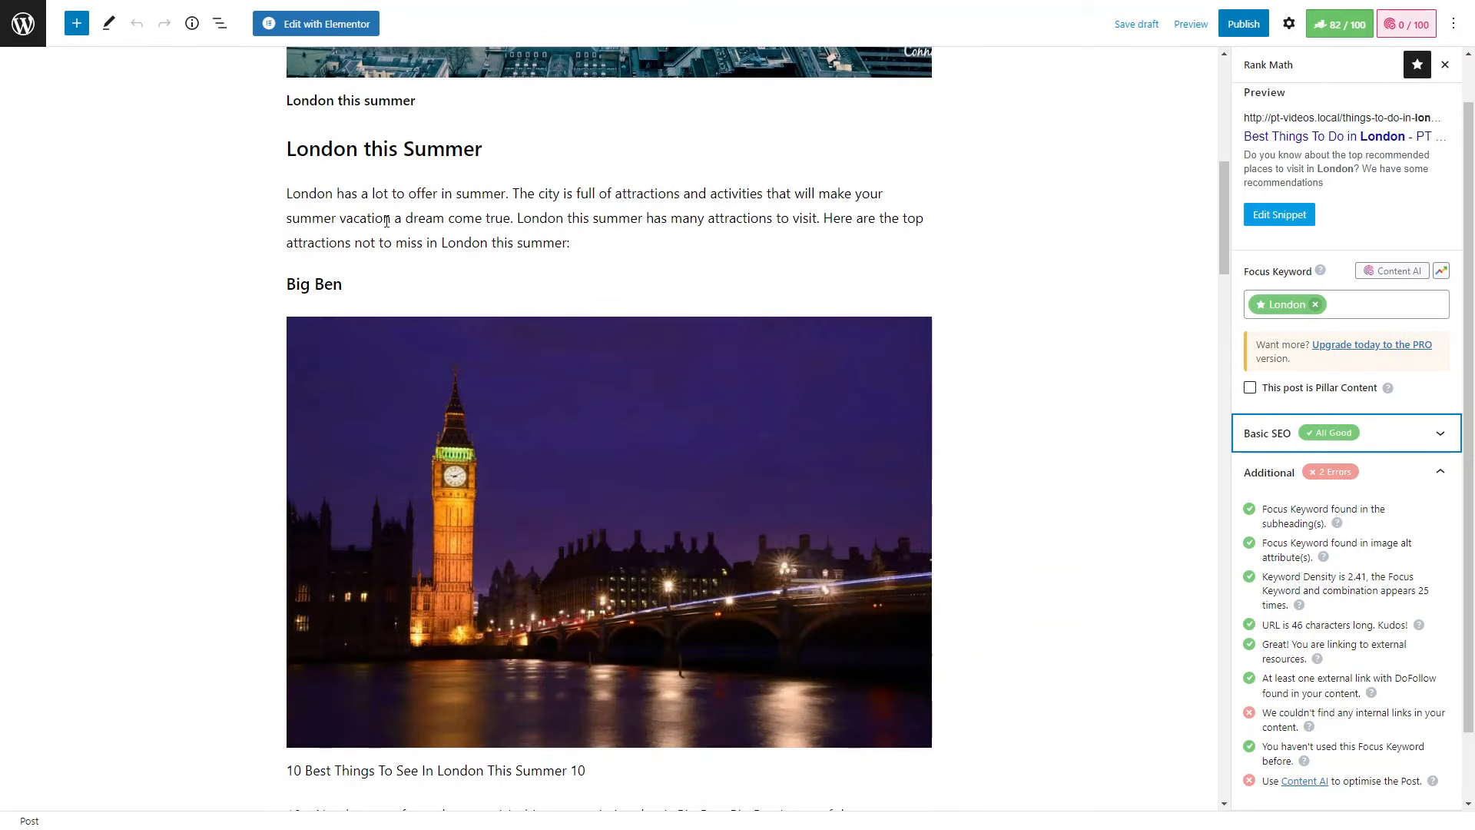
{"action": "scroll", "coordinate": [334, 151], "scroll_direction": "down", "scroll_amount": 5}
{"action": "scroll", "coordinate": [315, 184], "scroll_direction": "up", "scroll_amount": 6}
{"action": "triple_click", "coordinate": [292, 229]}
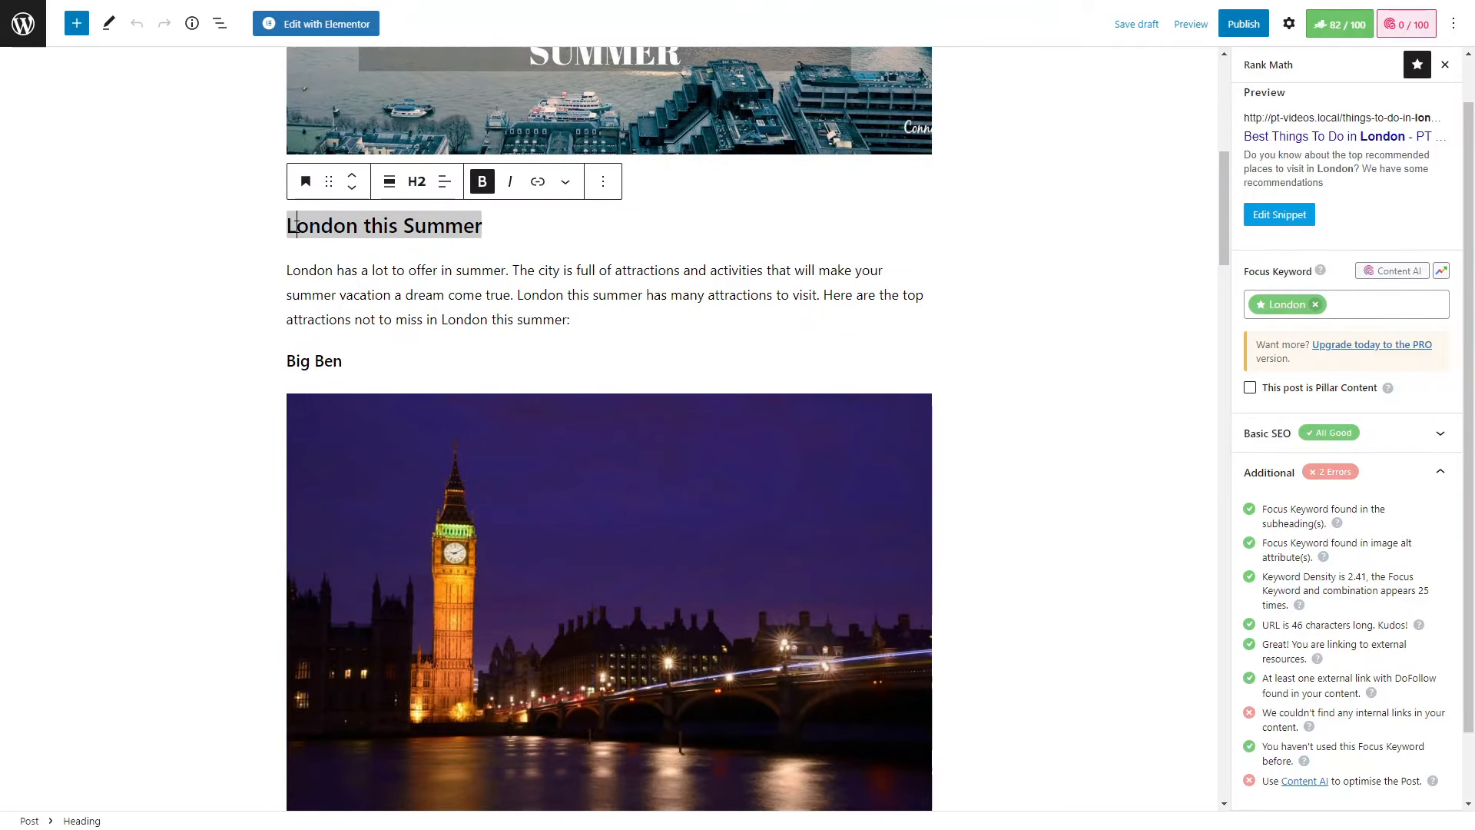
{"action": "triple_click", "coordinate": [315, 361]}
{"action": "scroll", "coordinate": [323, 369], "scroll_direction": "down", "scroll_amount": 10}
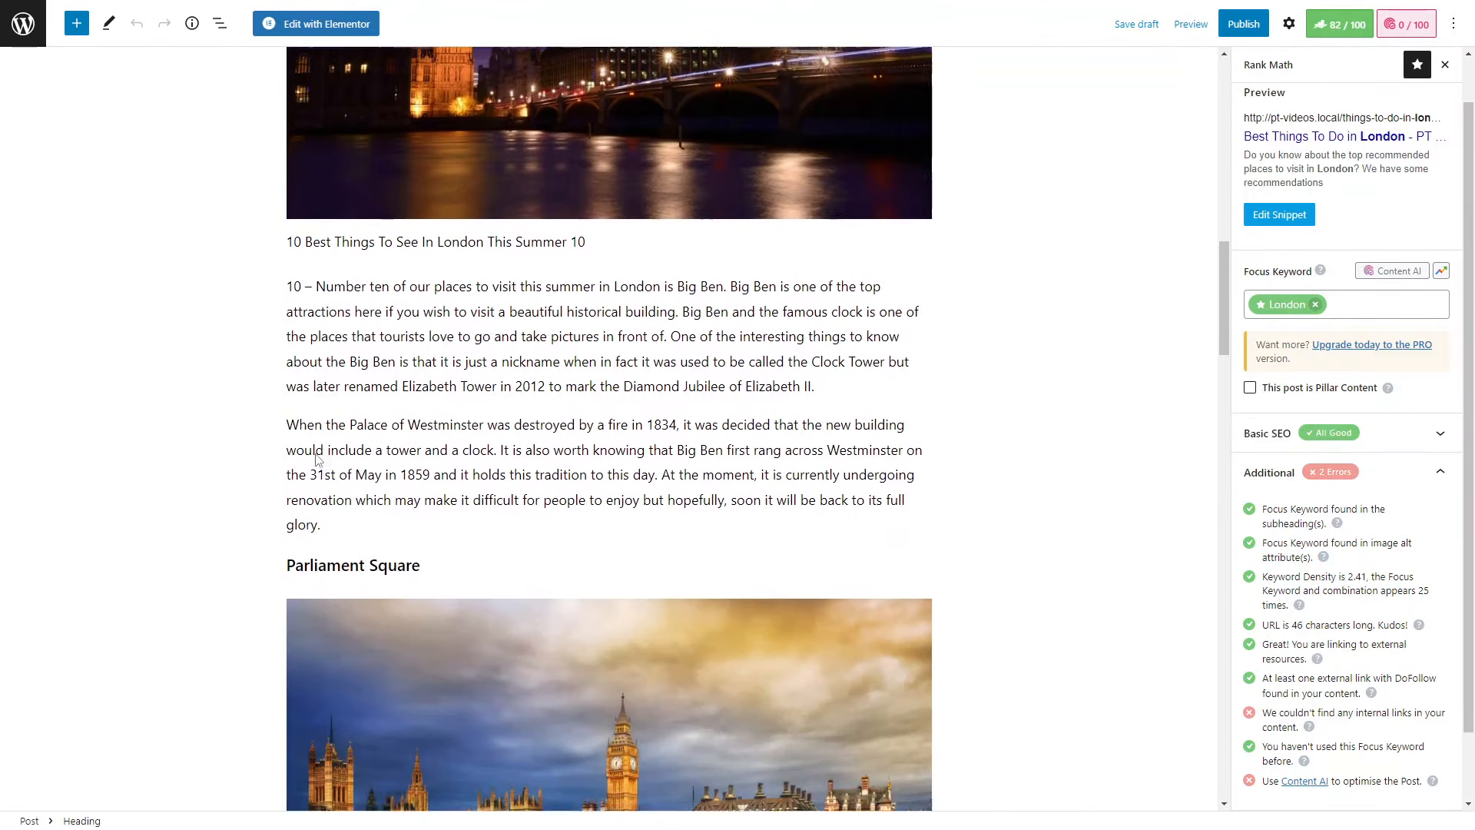
{"action": "triple_click", "coordinate": [350, 400]}
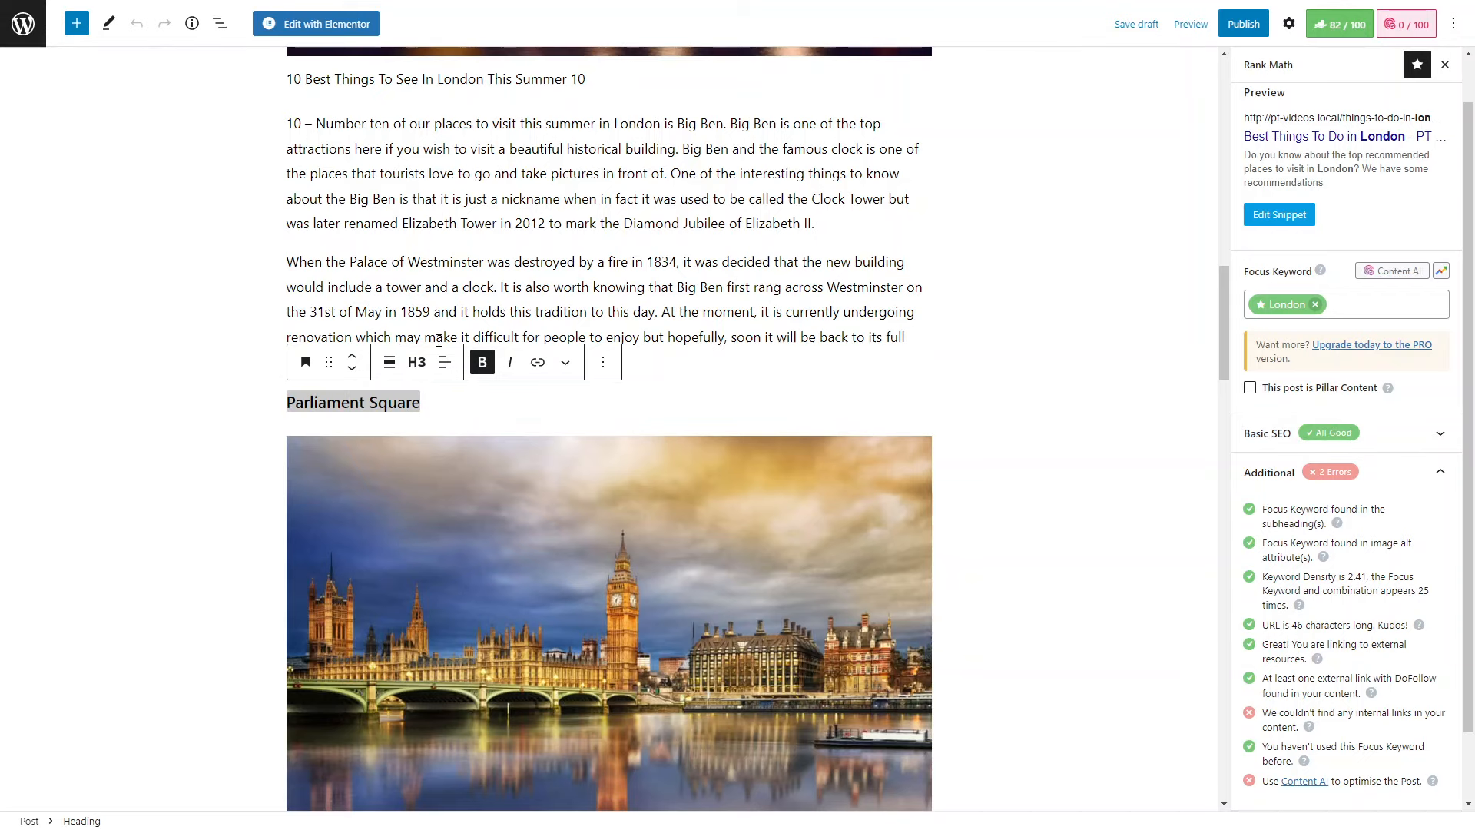
{"action": "scroll", "coordinate": [430, 346], "scroll_direction": "down", "scroll_amount": 20}
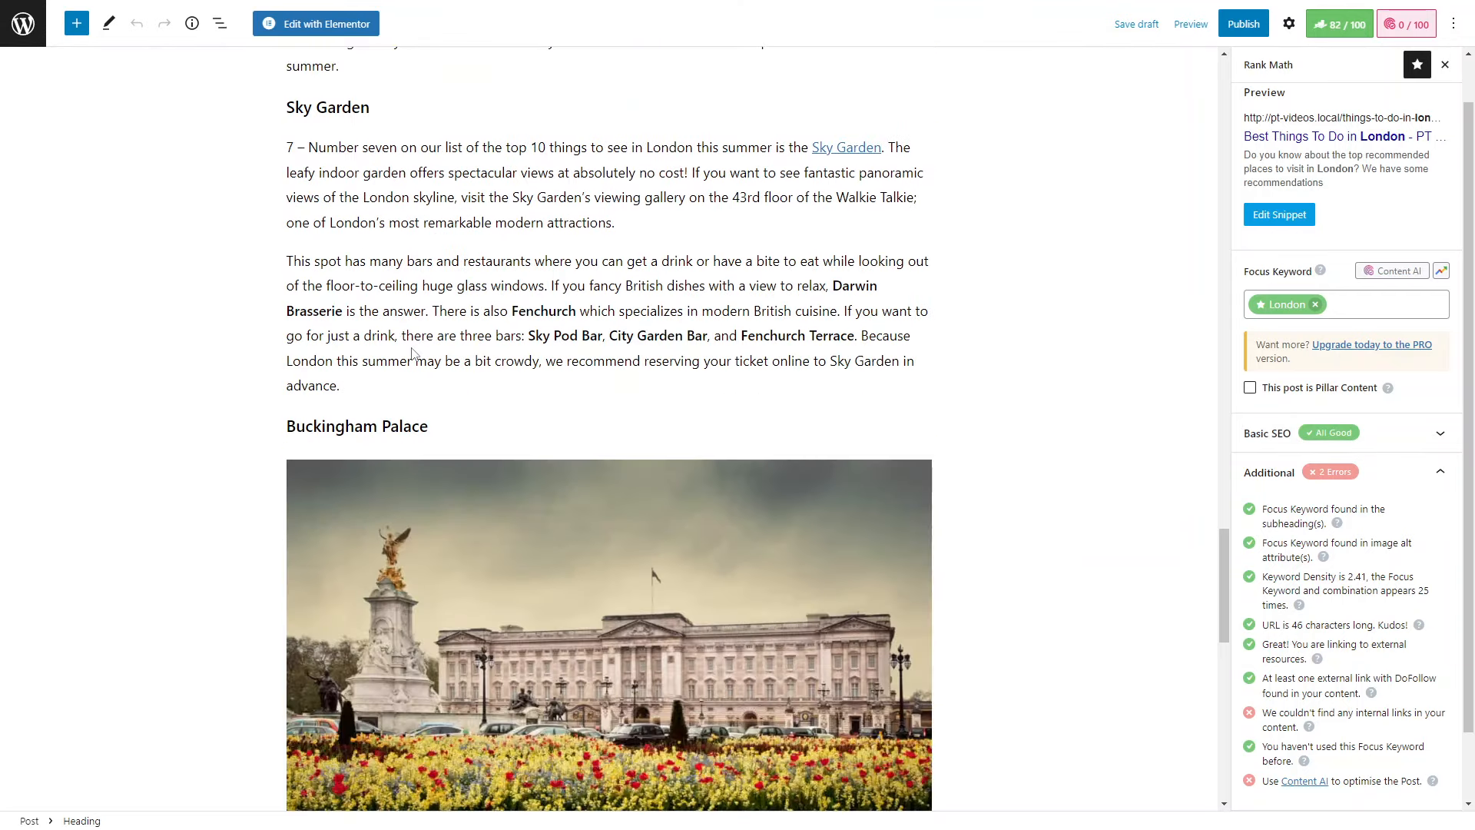
{"action": "scroll", "coordinate": [414, 354], "scroll_direction": "down", "scroll_amount": 14}
{"action": "scroll", "coordinate": [413, 353], "scroll_direction": "up", "scroll_amount": 15}
{"action": "scroll", "coordinate": [413, 353], "scroll_direction": "up", "scroll_amount": 20}
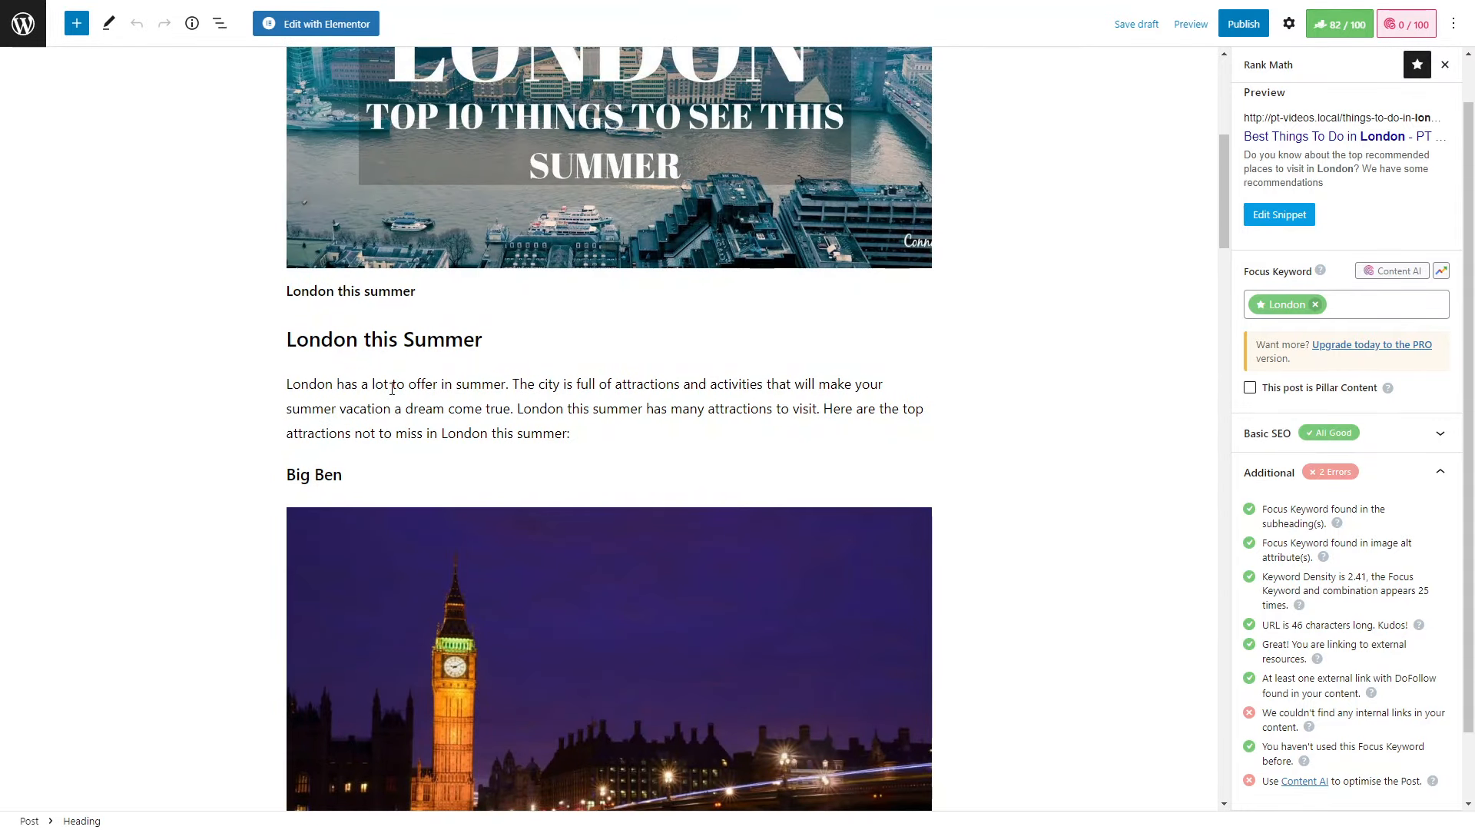
{"action": "left_click_drag", "start_coordinate": [288, 340], "coordinate": [354, 367]}
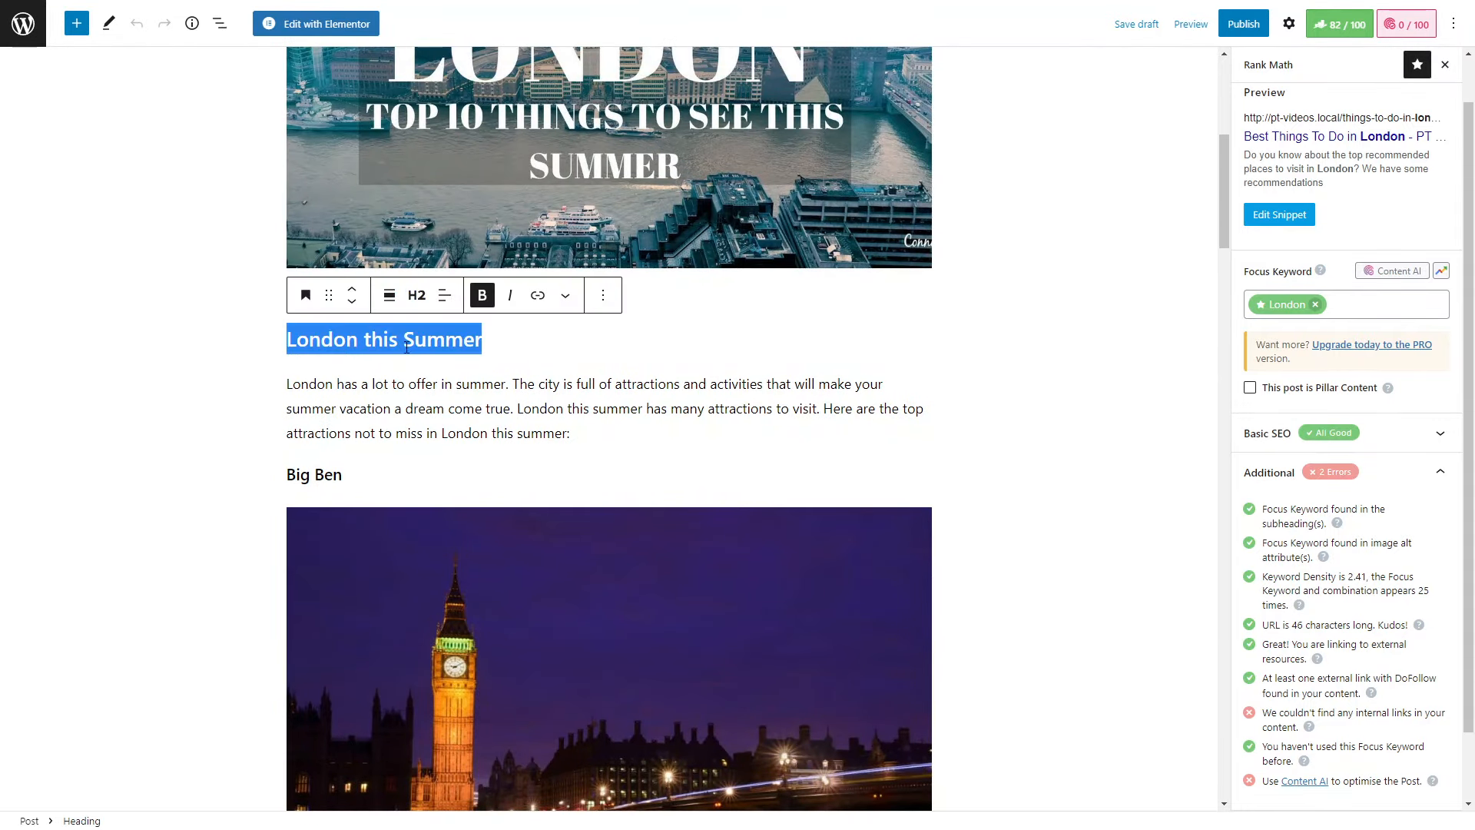
{"action": "left_click", "coordinate": [1320, 524]}
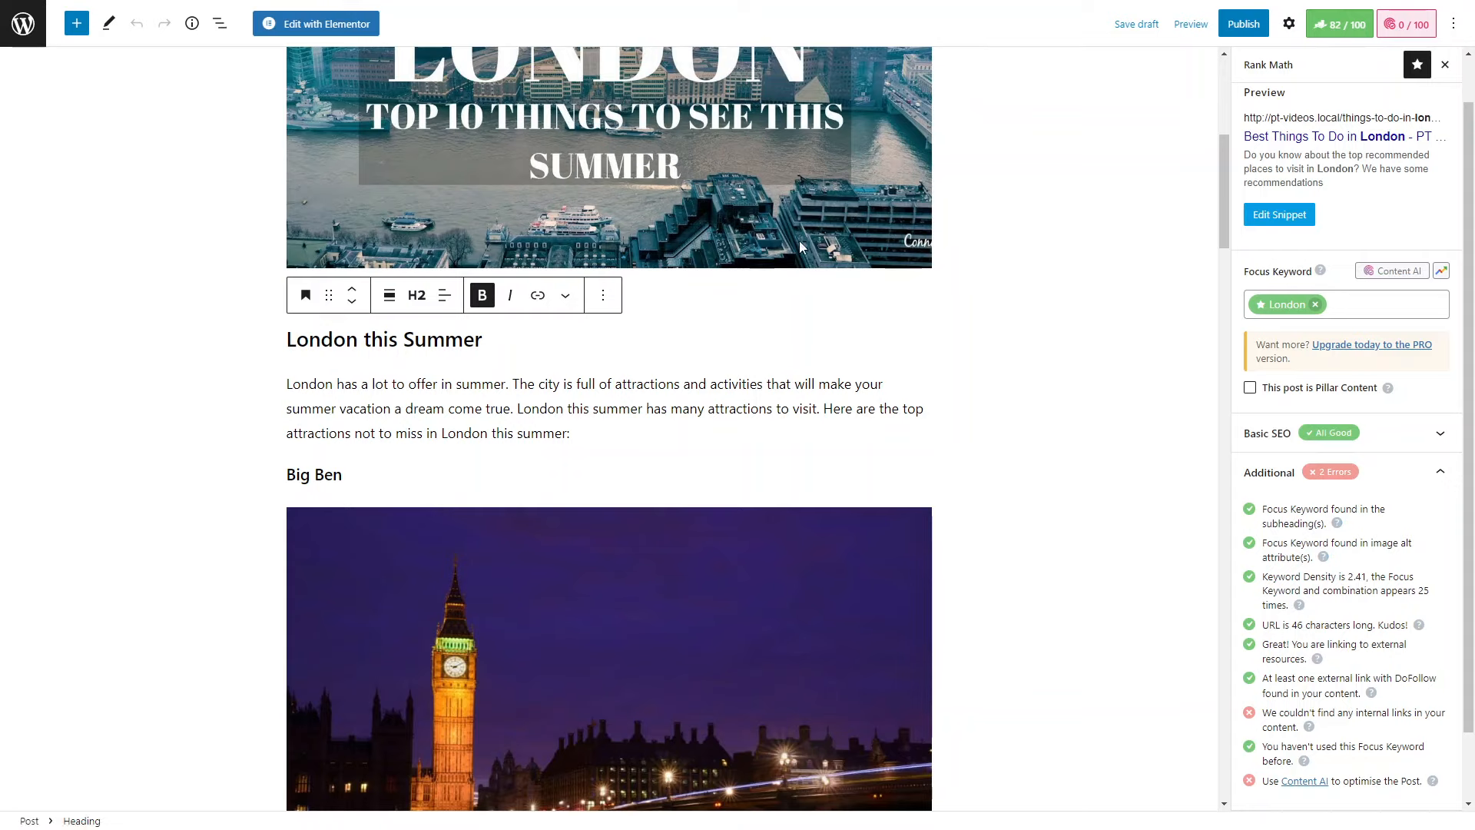
- Select the London banner image and open its block settings to inspect the alt text
{"action": "scroll", "coordinate": [801, 246], "scroll_direction": "up", "scroll_amount": 4}
{"action": "scroll", "coordinate": [801, 246], "scroll_direction": "up", "scroll_amount": 2}
{"action": "left_click", "coordinate": [680, 591]}
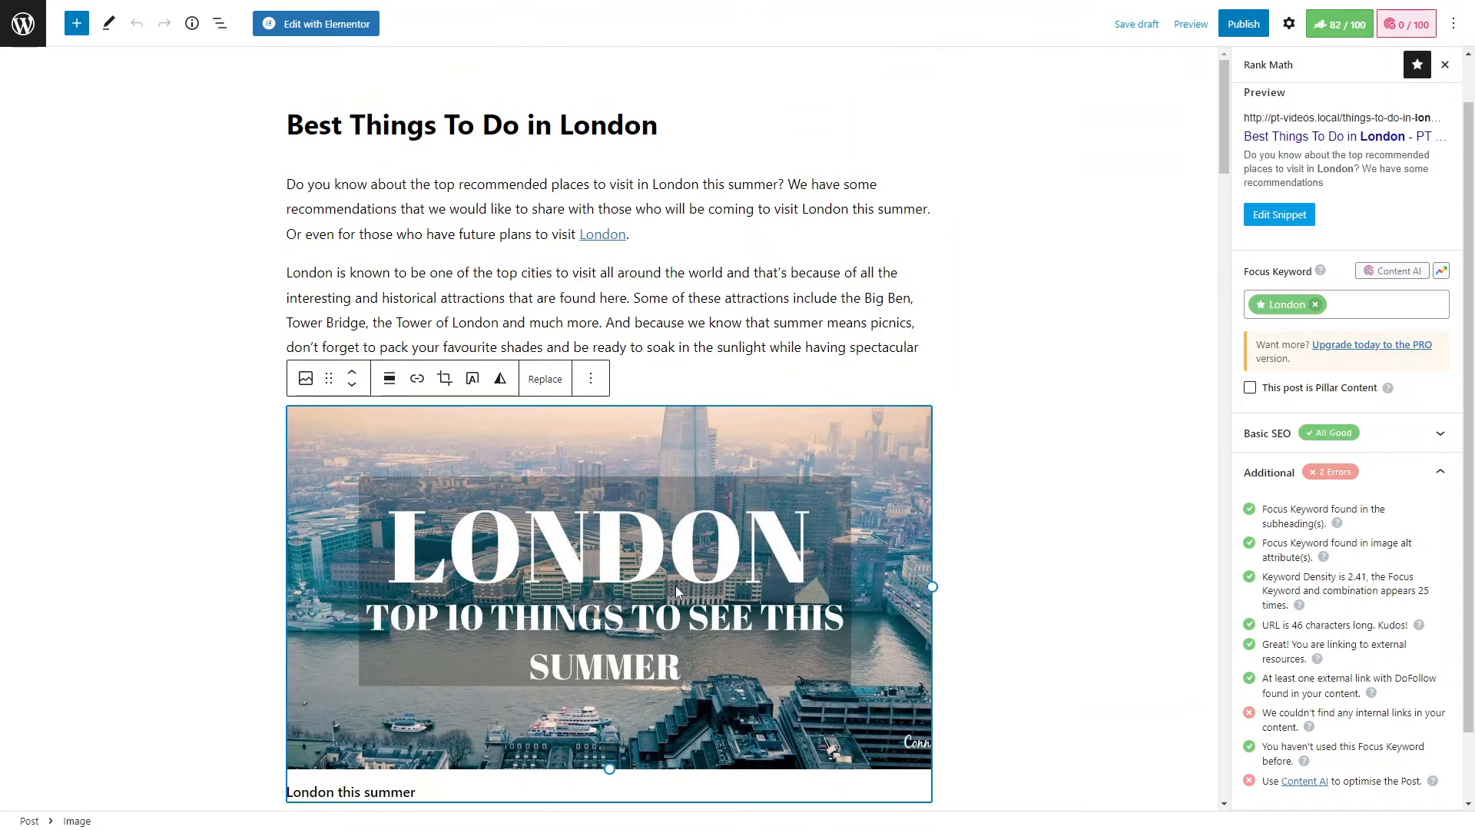
{"action": "left_click", "coordinate": [305, 378]}
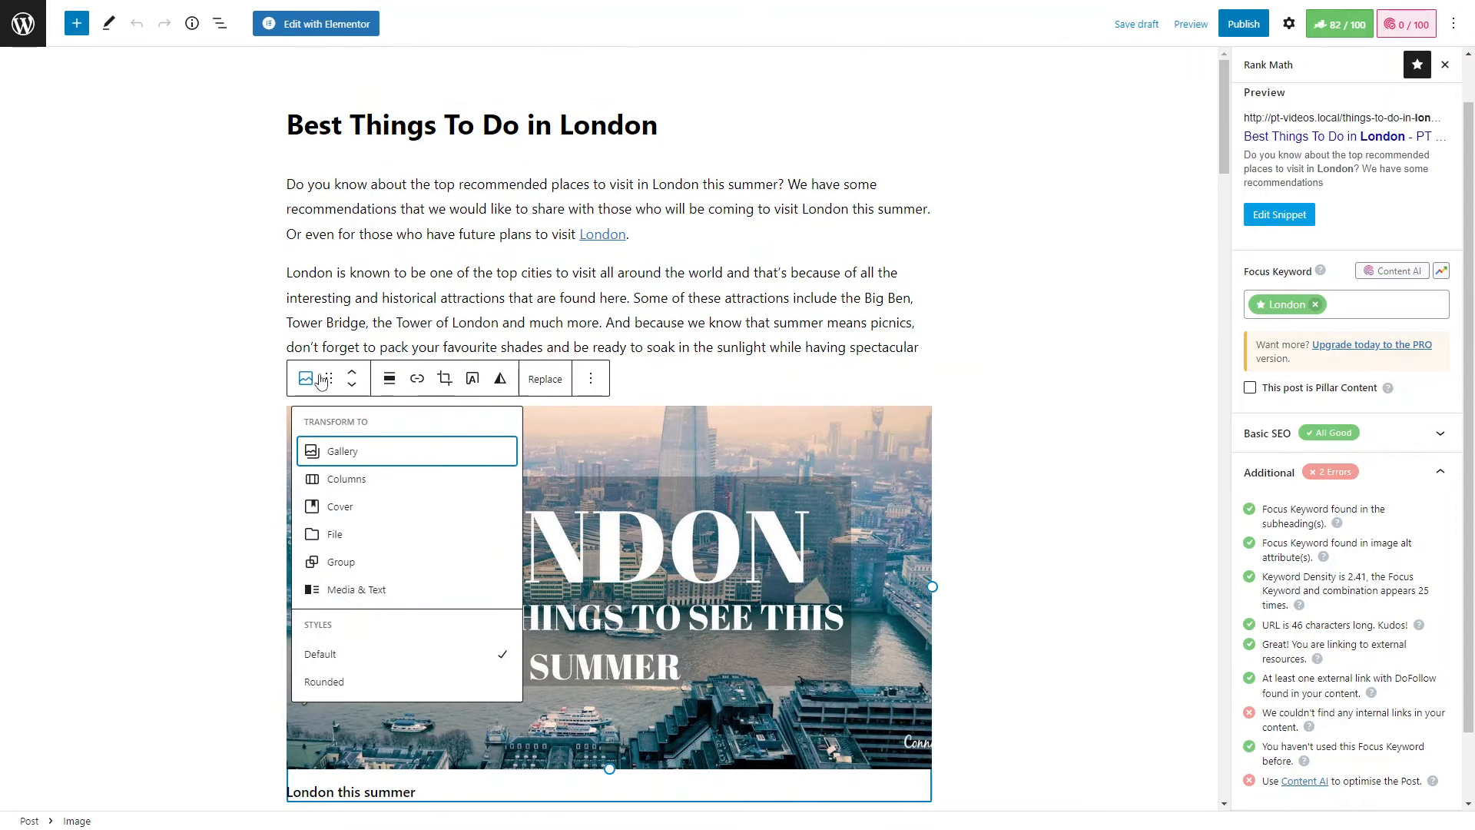
{"action": "left_click", "coordinate": [570, 470]}
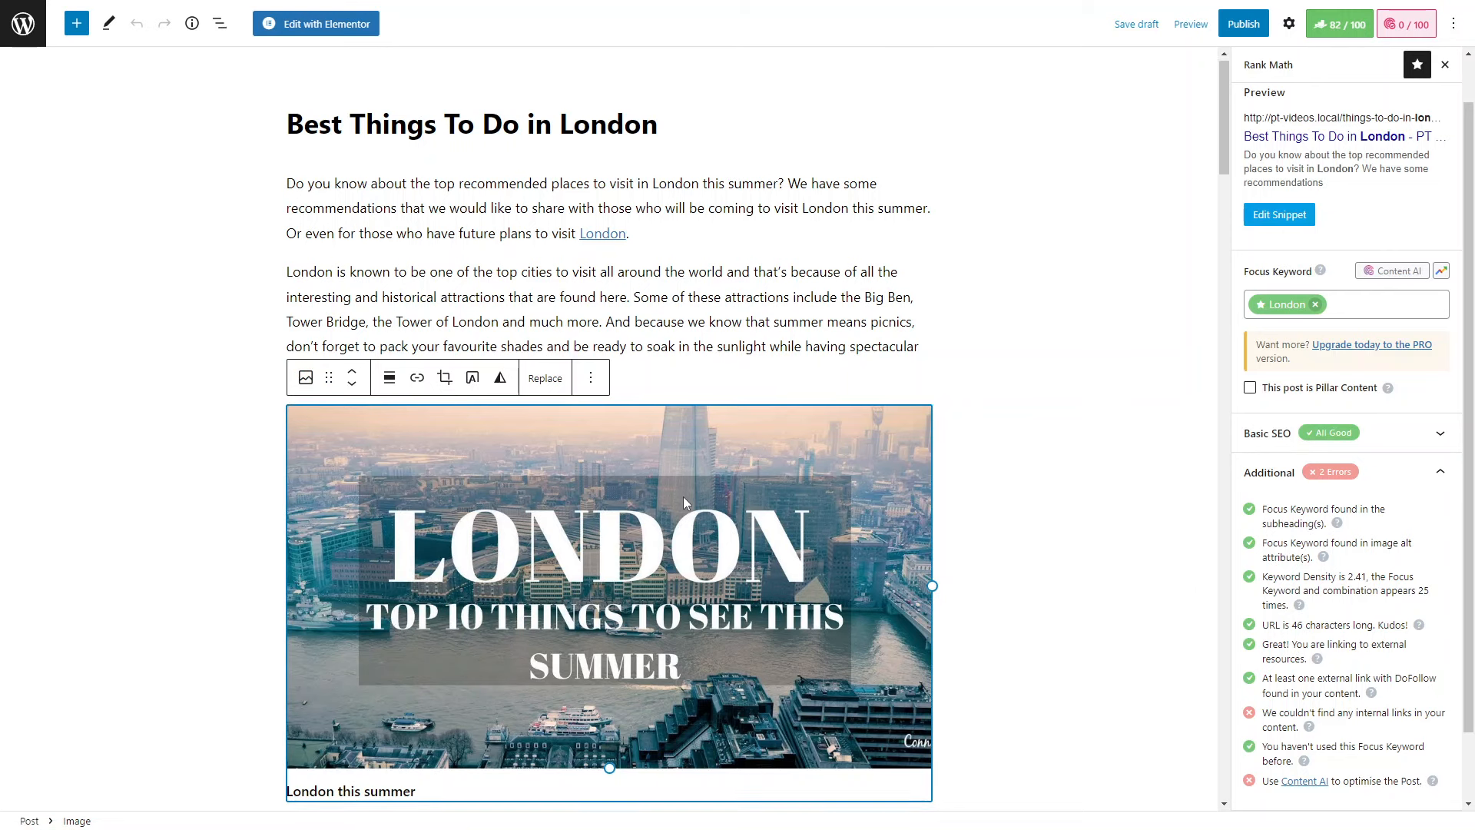
{"action": "scroll", "coordinate": [683, 540], "scroll_direction": "down", "scroll_amount": 5}
{"action": "scroll", "coordinate": [683, 541], "scroll_direction": "up", "scroll_amount": 4}
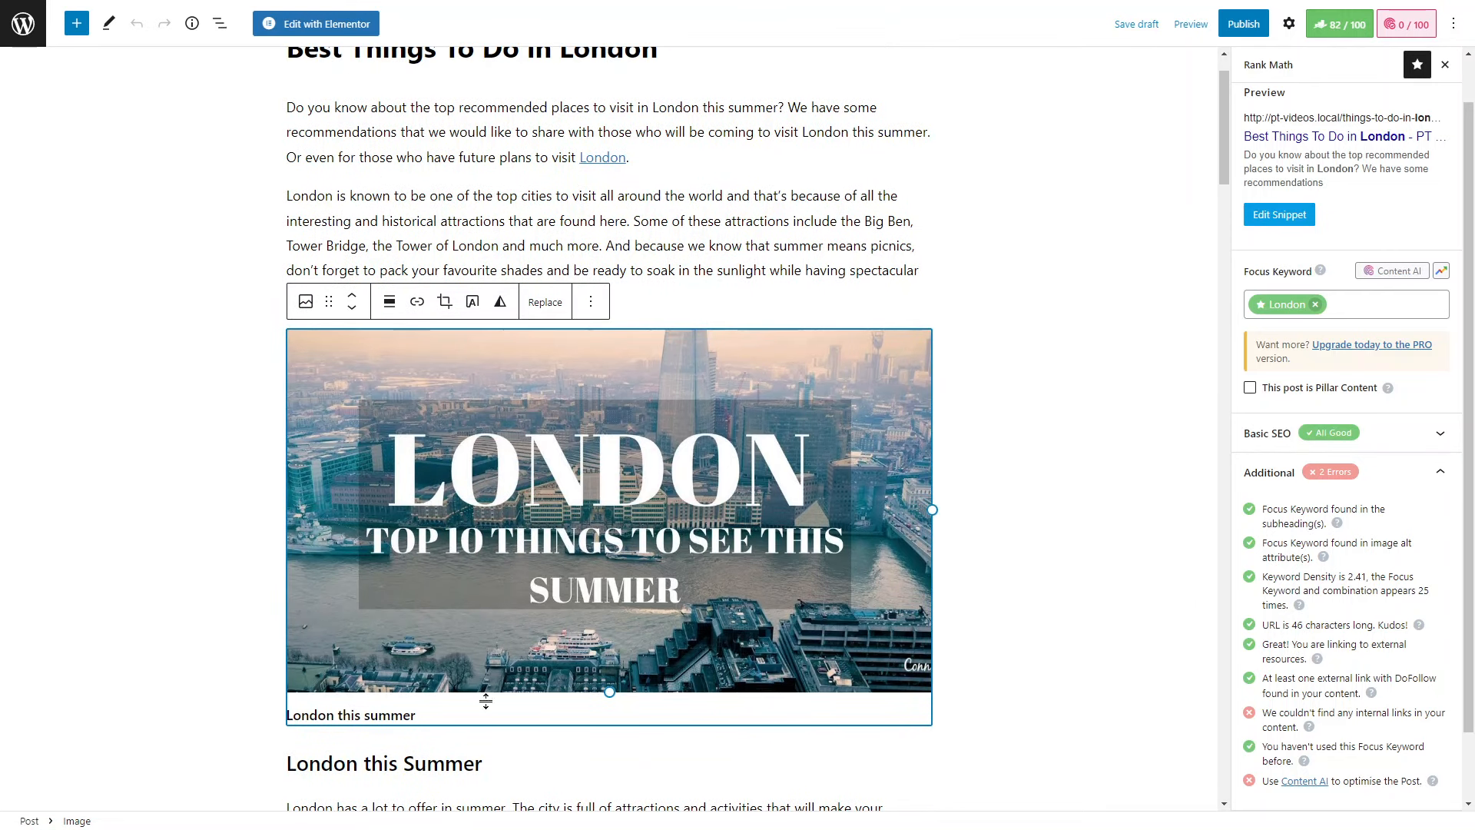
{"action": "left_click", "coordinate": [1344, 35]}
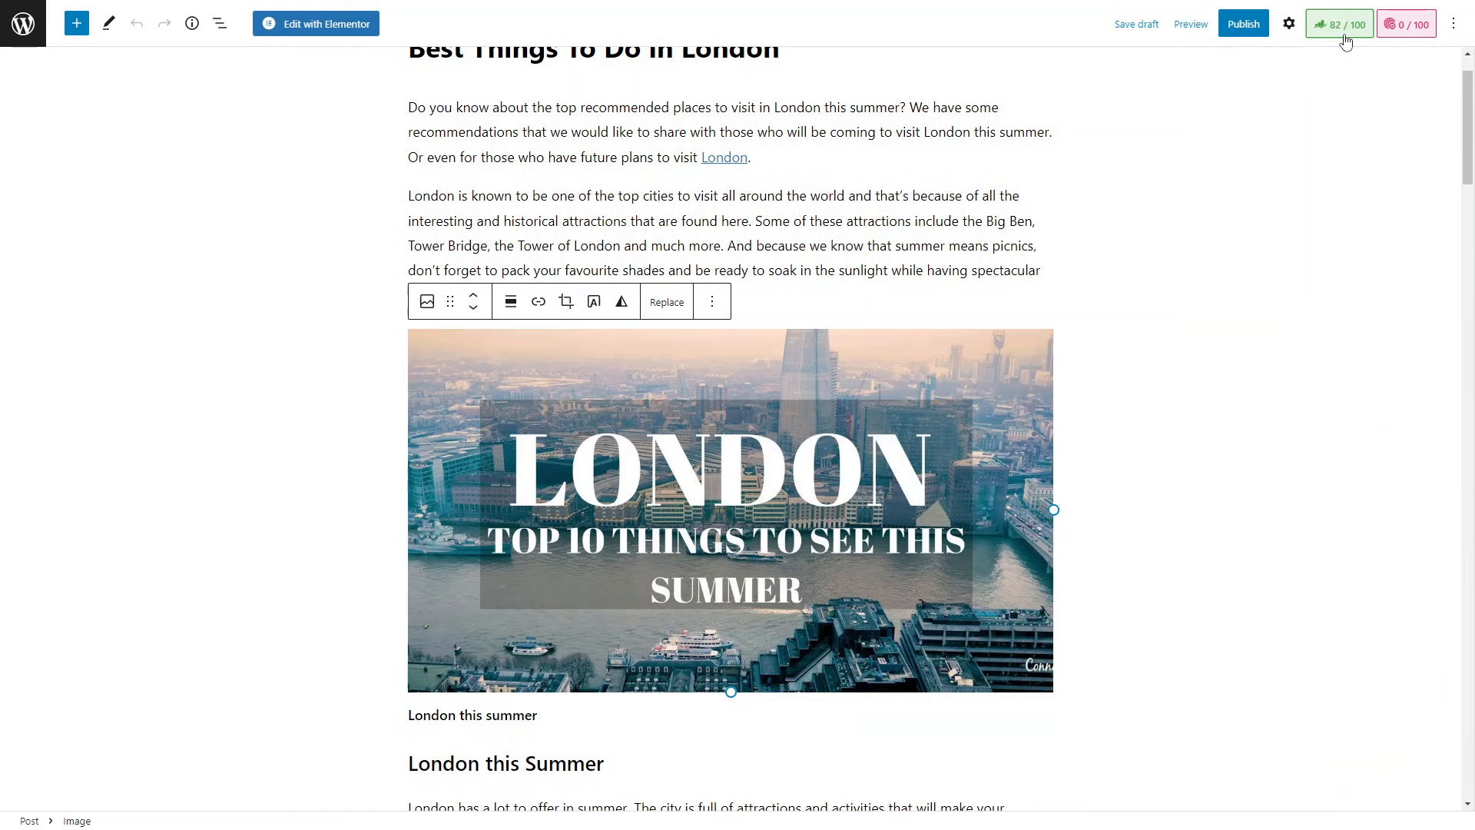
{"action": "left_click", "coordinate": [1289, 24]}
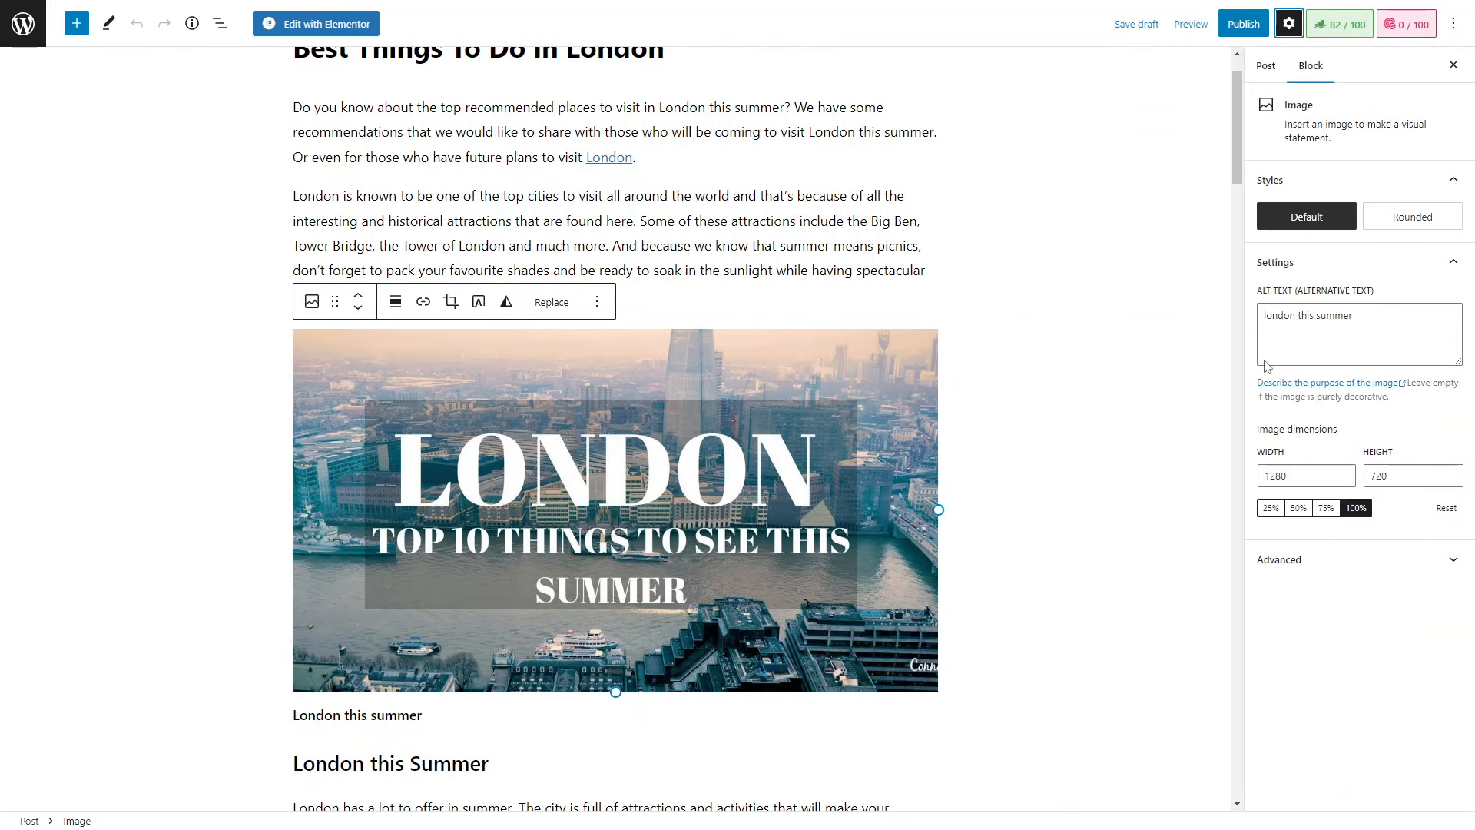
- View the alt text field of CTA-post.png in the featured image library and close it without setting an image
{"action": "left_click", "coordinate": [1266, 69]}
{"action": "left_click", "coordinate": [1378, 628]}
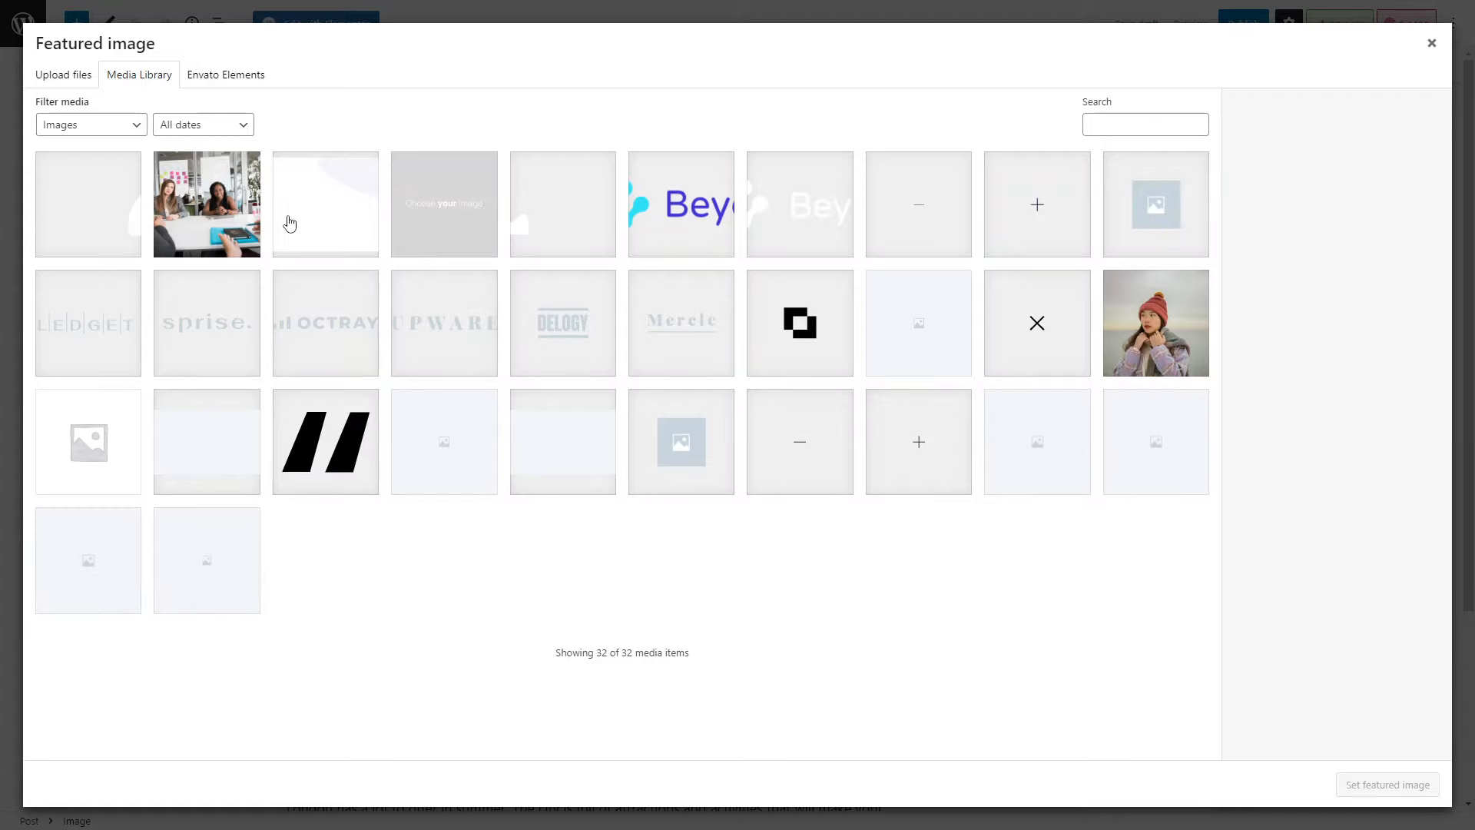
{"action": "left_click", "coordinate": [198, 213]}
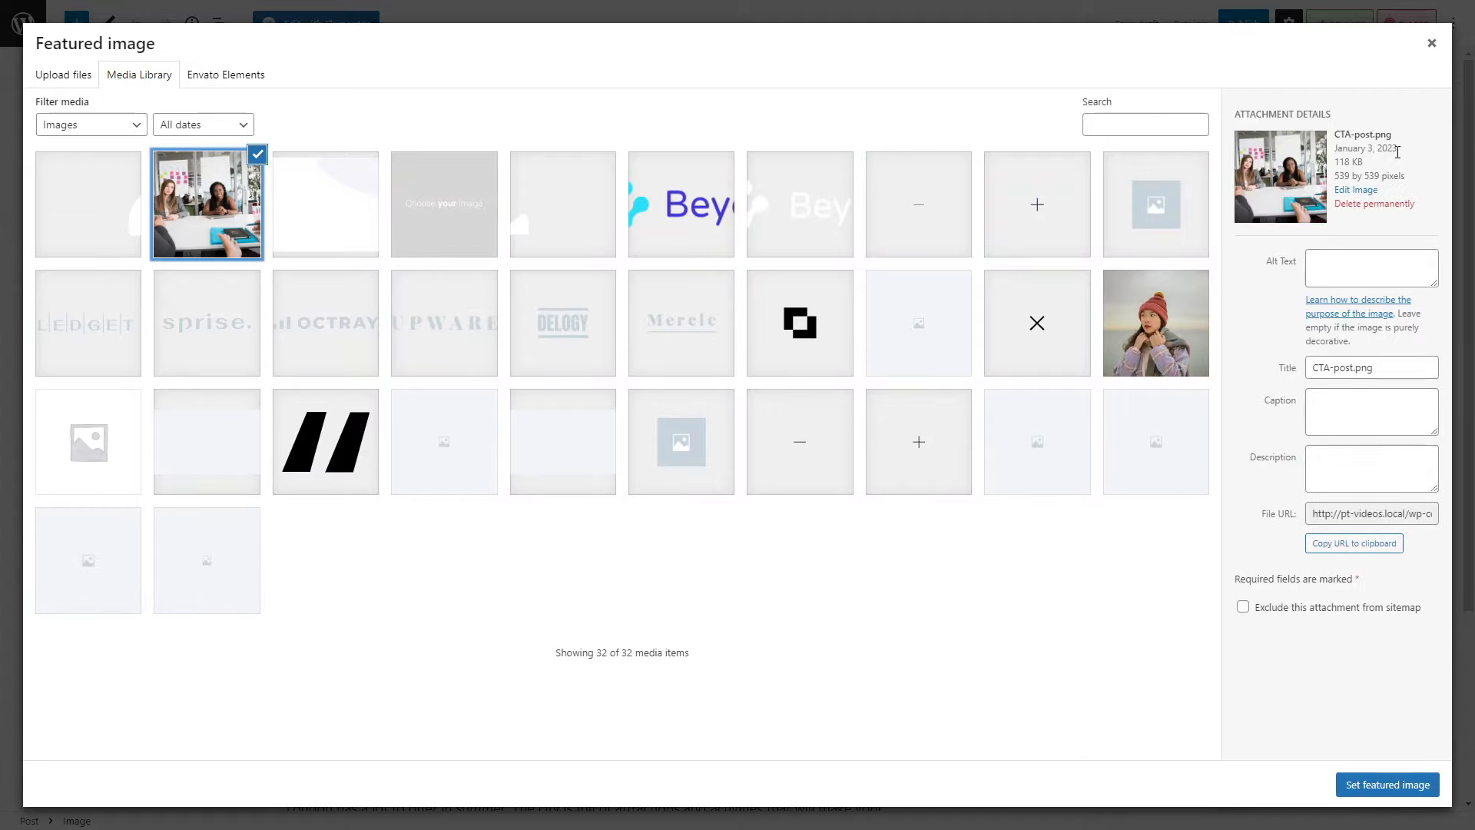
{"action": "left_click", "coordinate": [1432, 43]}
- Return to Rank Math's Additional checks and inspect the keyword density item
{"action": "left_click", "coordinate": [1339, 26]}
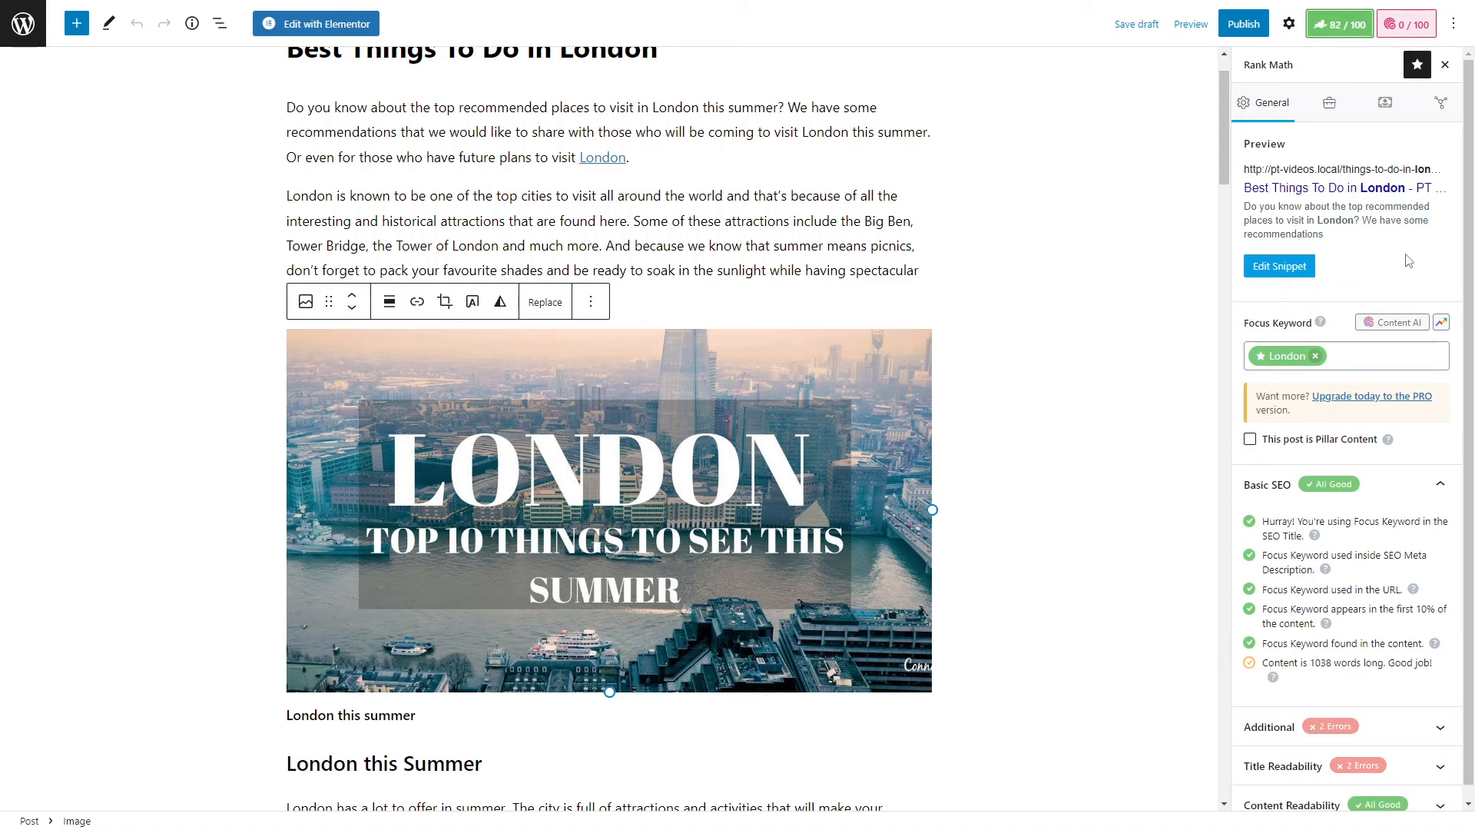
{"action": "left_click", "coordinate": [1387, 722]}
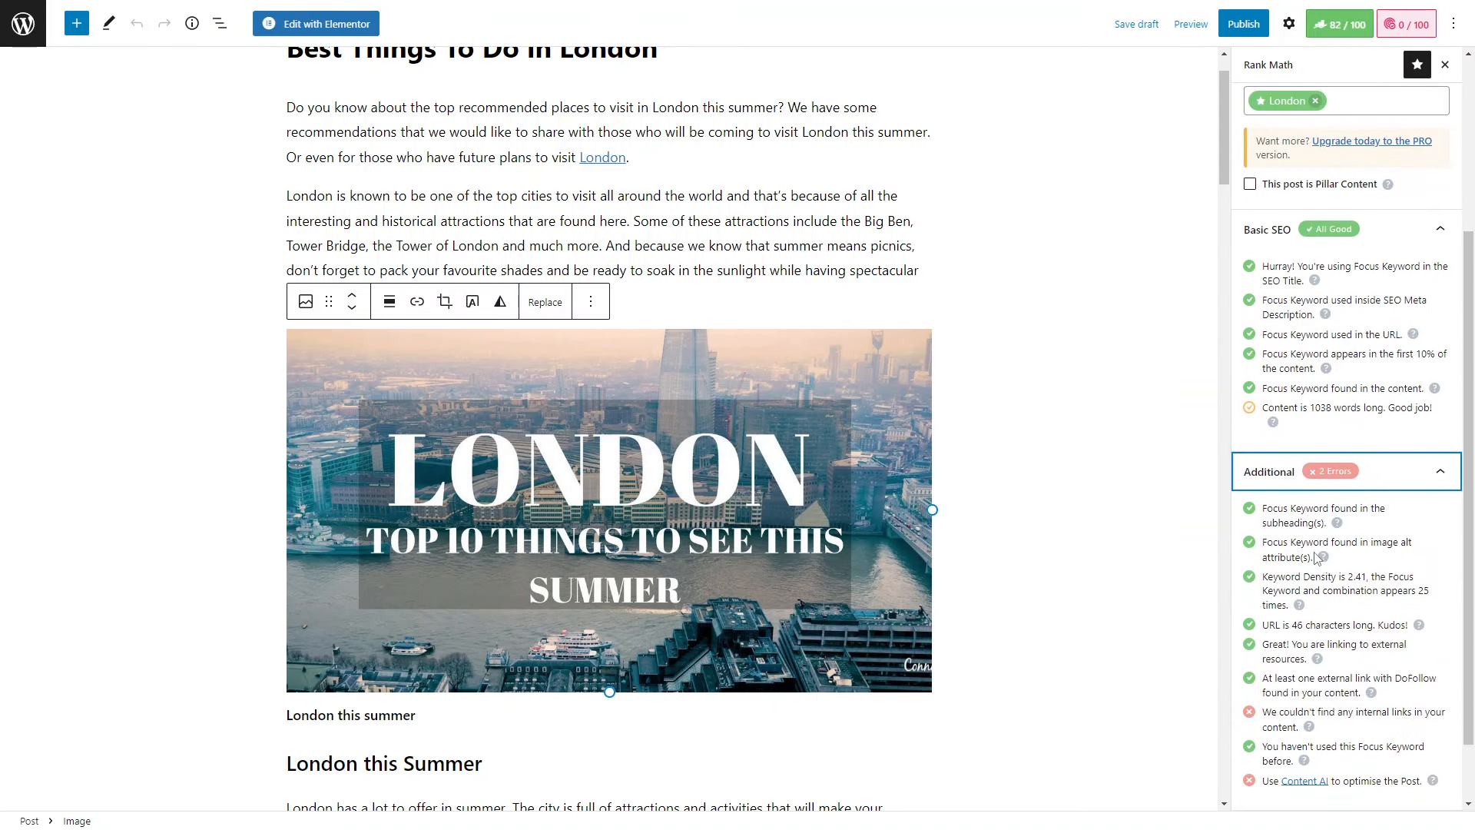
{"action": "scroll", "coordinate": [1287, 515], "scroll_direction": "down", "scroll_amount": 1}
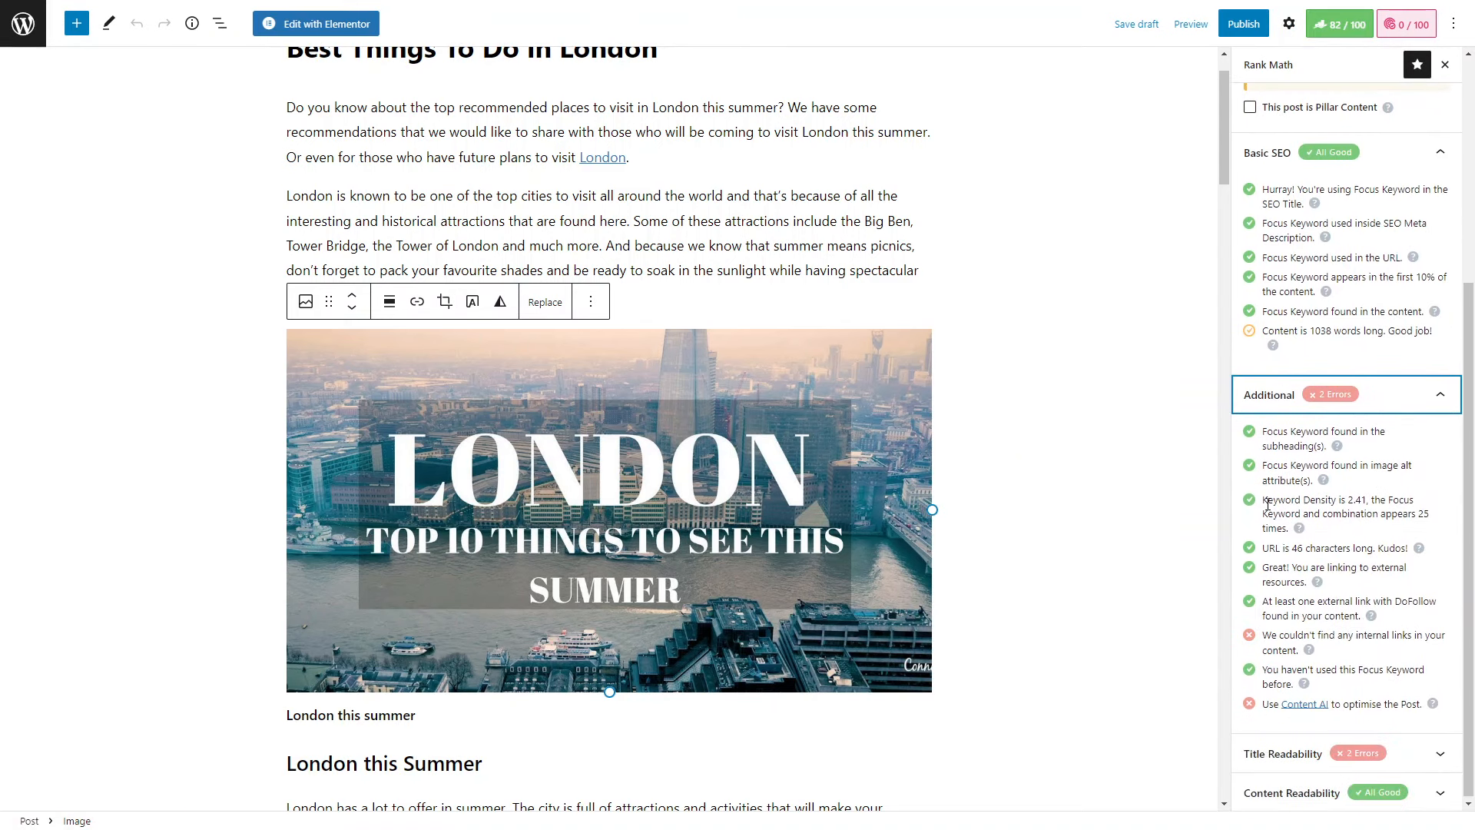
{"action": "left_click_drag", "start_coordinate": [1268, 505], "coordinate": [1343, 497]}
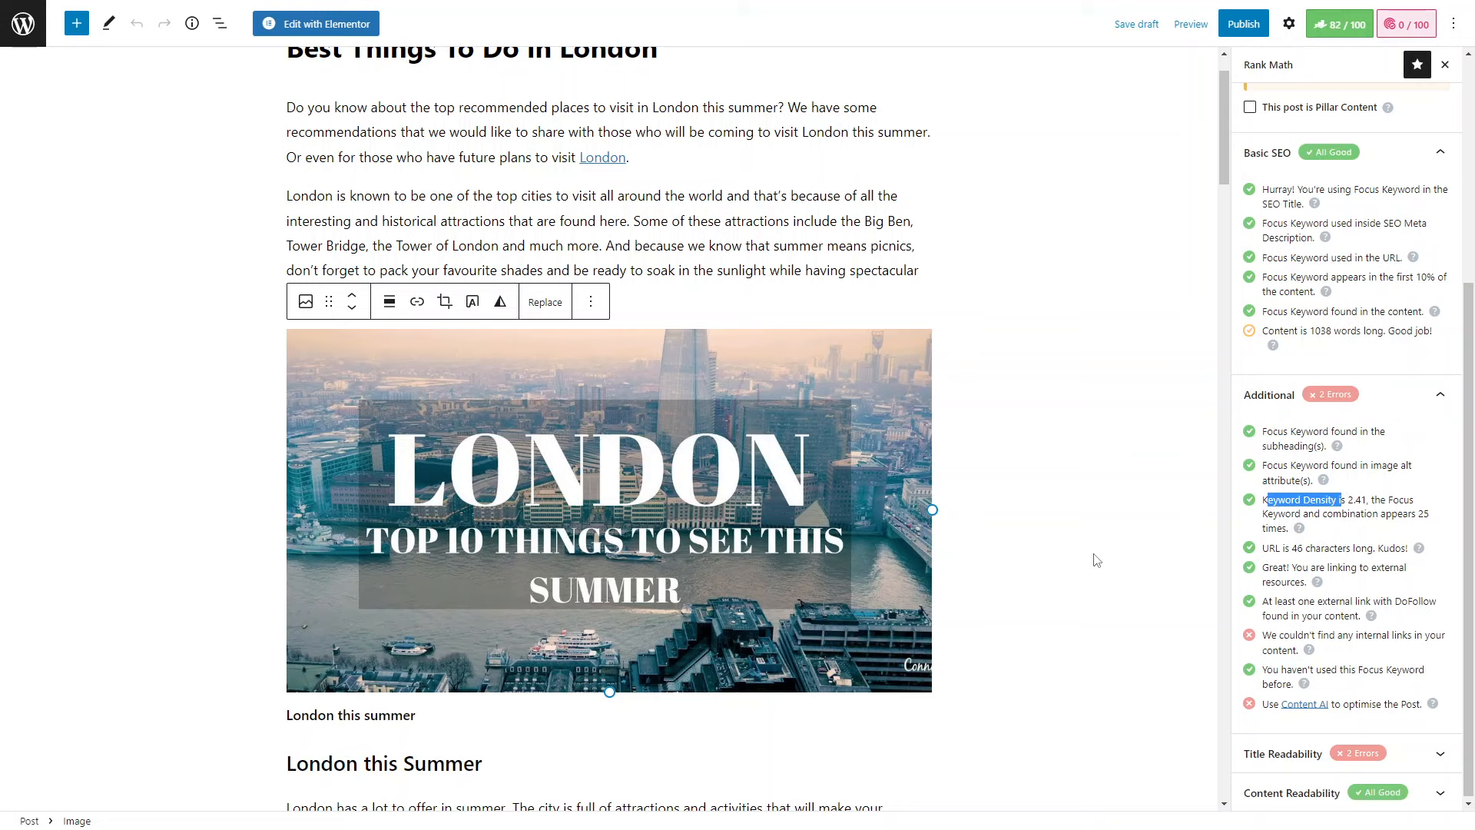
{"action": "scroll", "coordinate": [713, 338], "scroll_direction": "up", "scroll_amount": 1}
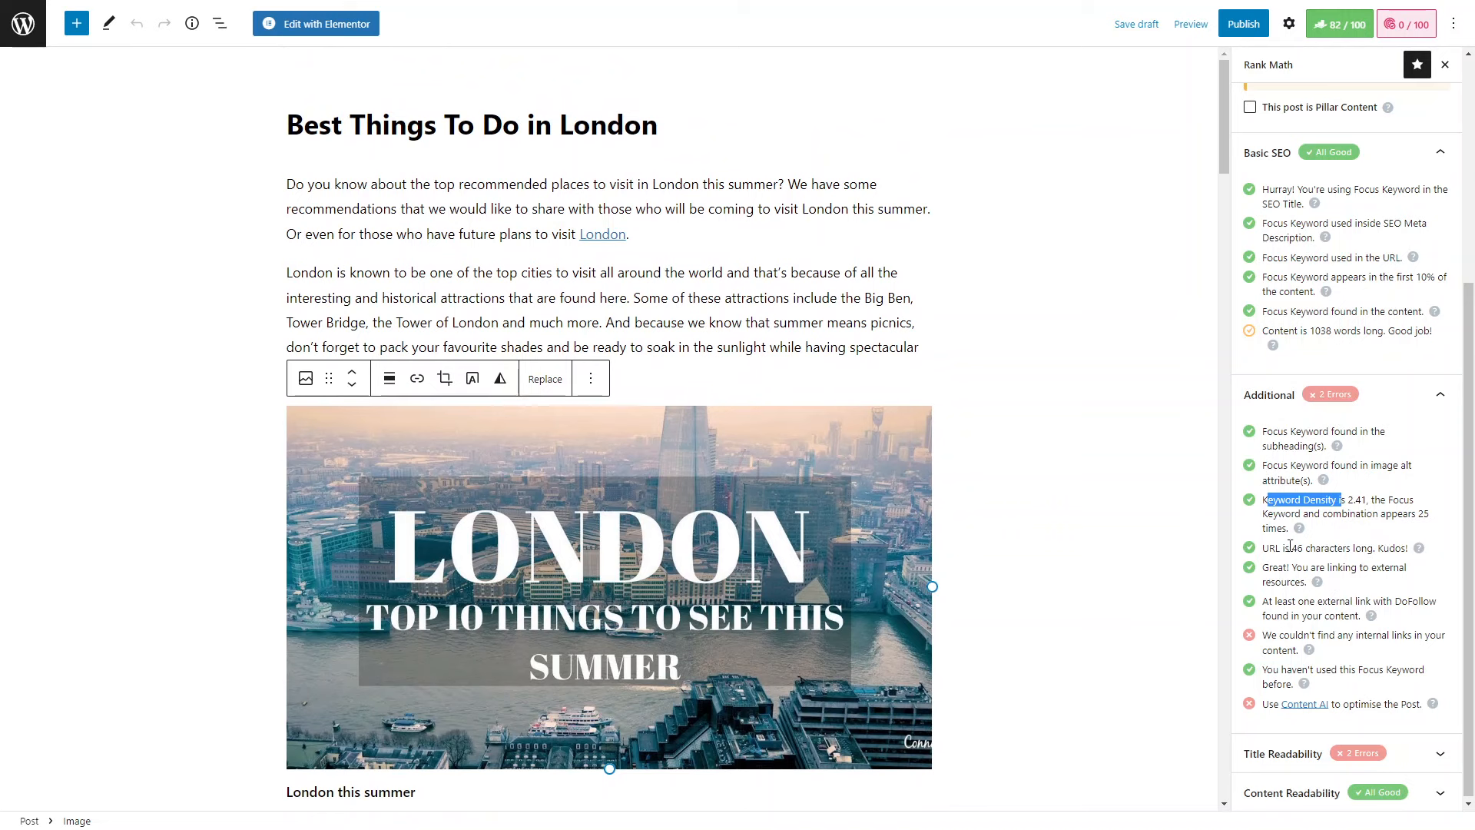
{"action": "left_click", "coordinate": [1270, 501]}
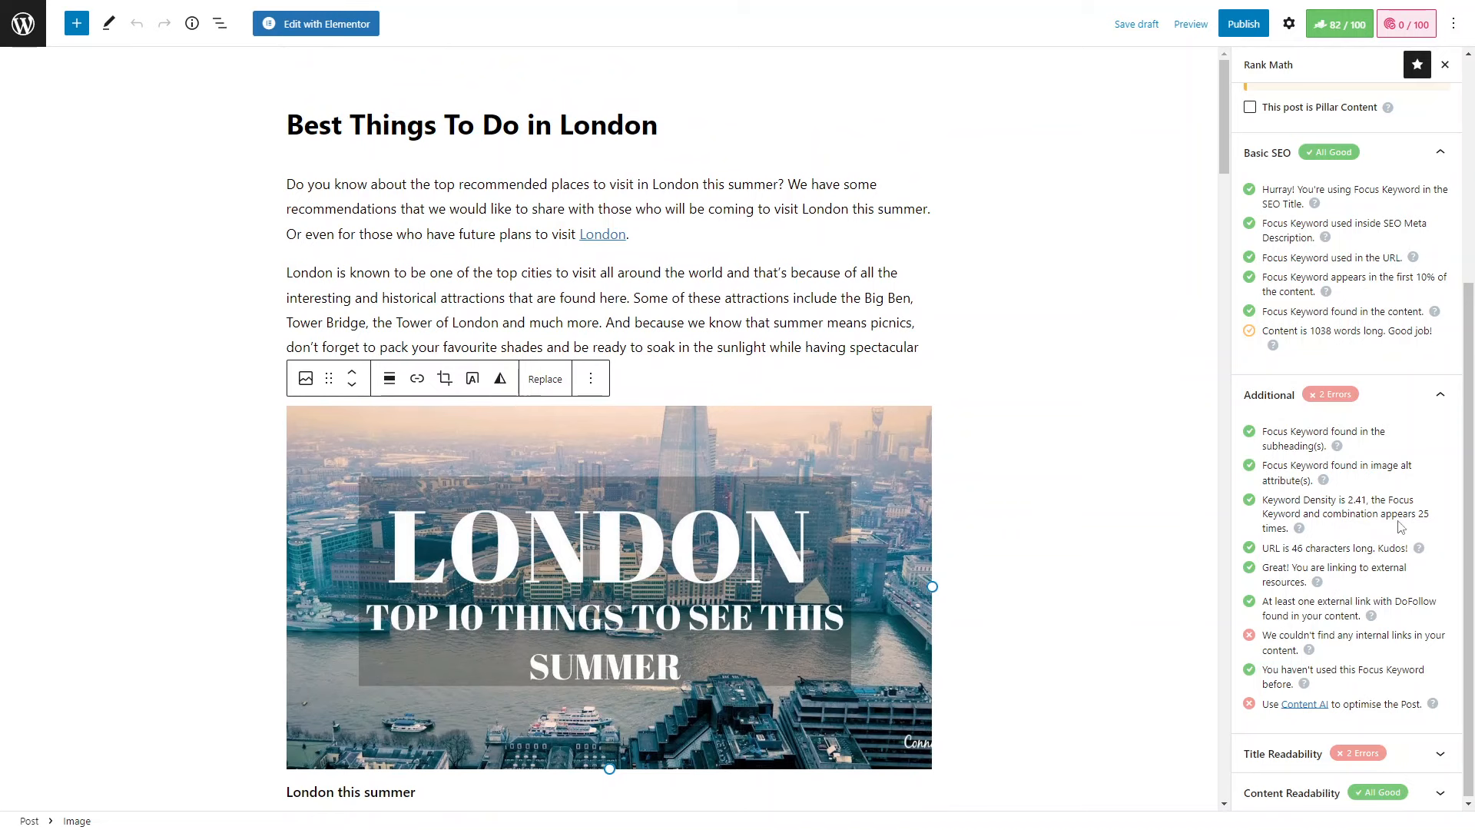
- Examine the focus keyword's use through the post's body text and inspect the URL length check
{"action": "scroll", "coordinate": [689, 529], "scroll_direction": "down", "scroll_amount": 7}
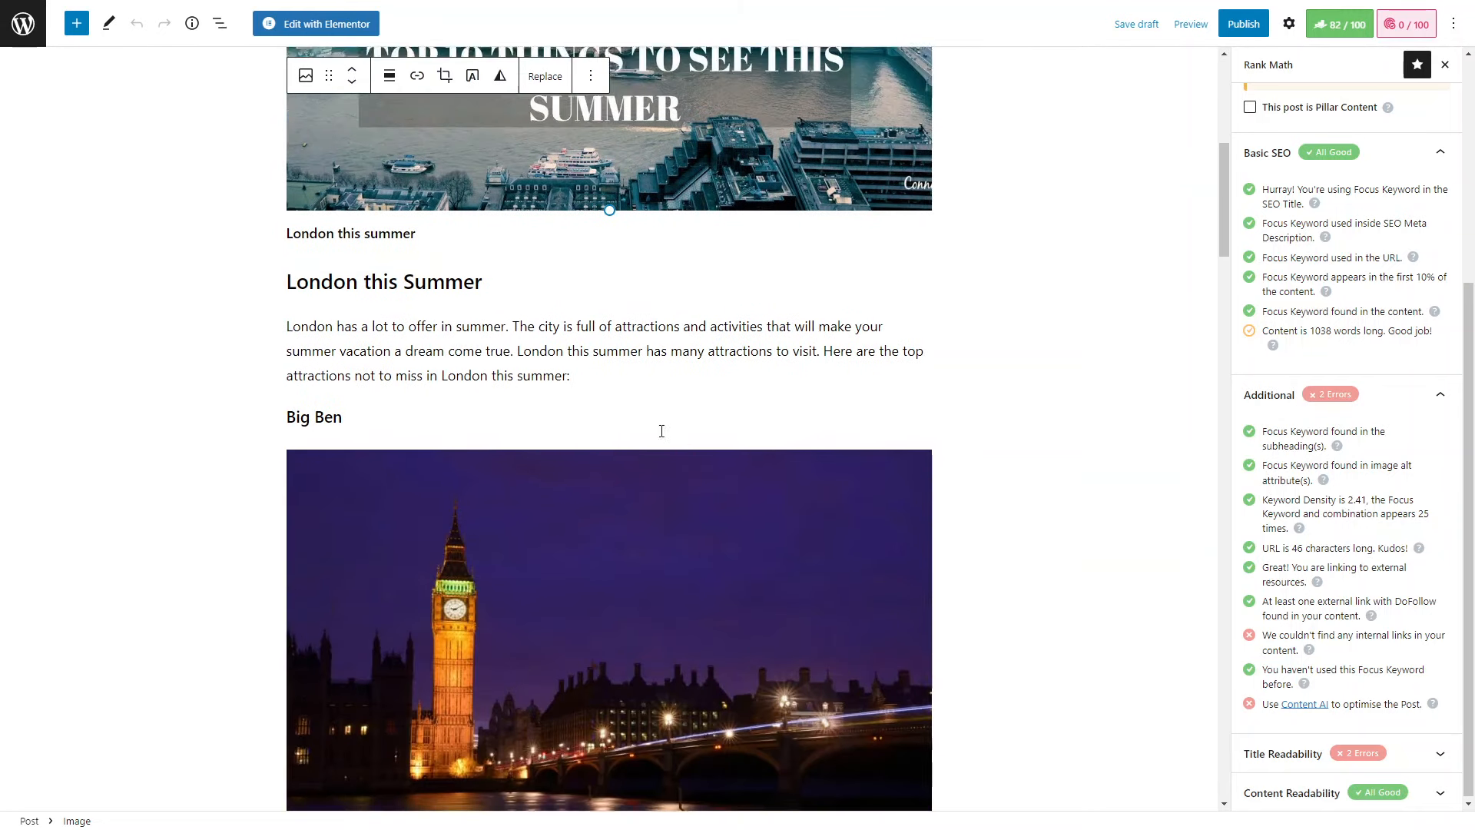
{"action": "scroll", "coordinate": [663, 432], "scroll_direction": "up", "scroll_amount": 5}
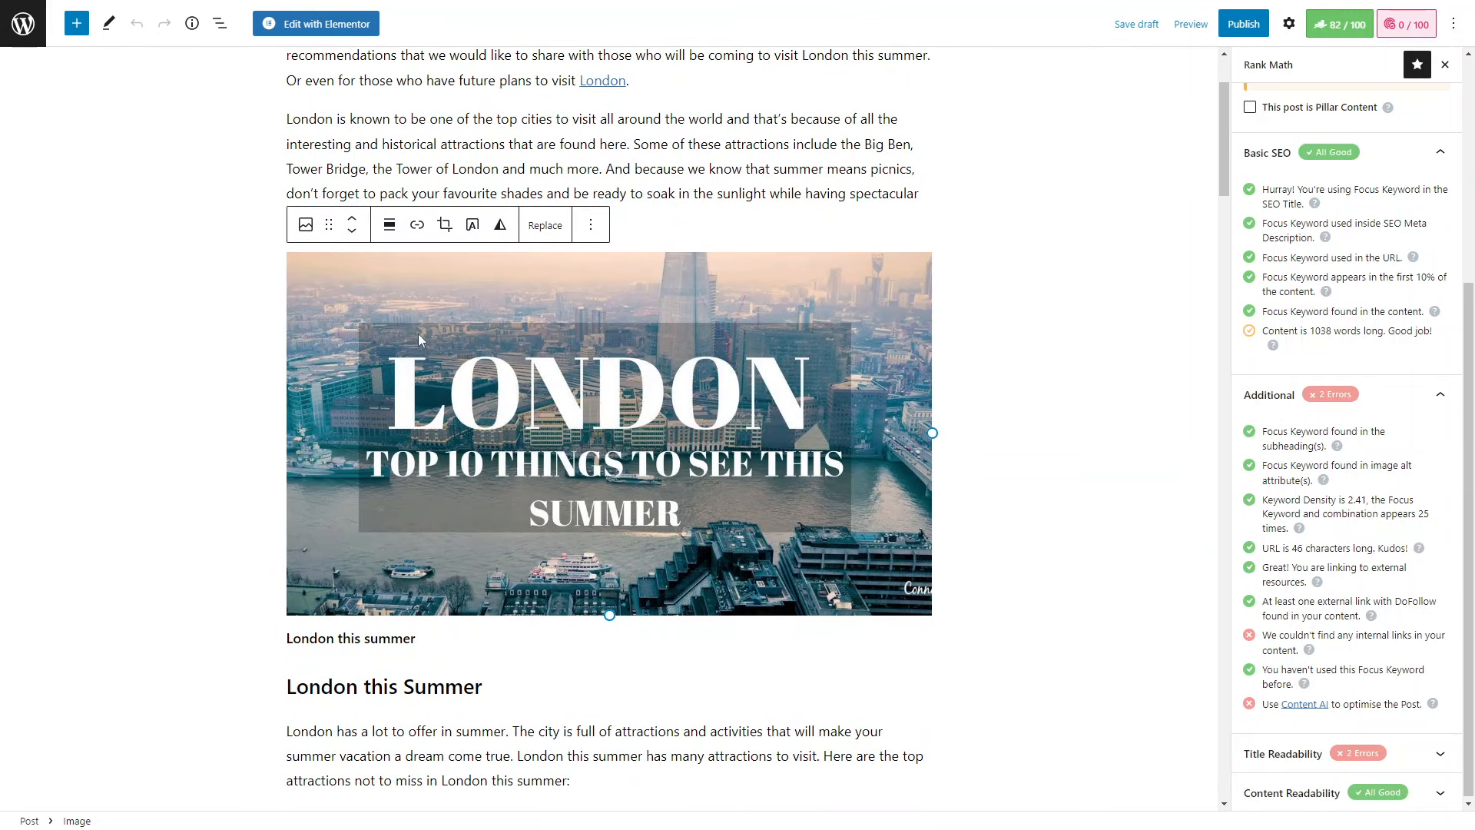
{"action": "scroll", "coordinate": [418, 333], "scroll_direction": "down", "scroll_amount": 7}
{"action": "left_click_drag", "start_coordinate": [1274, 548], "coordinate": [1379, 548]}
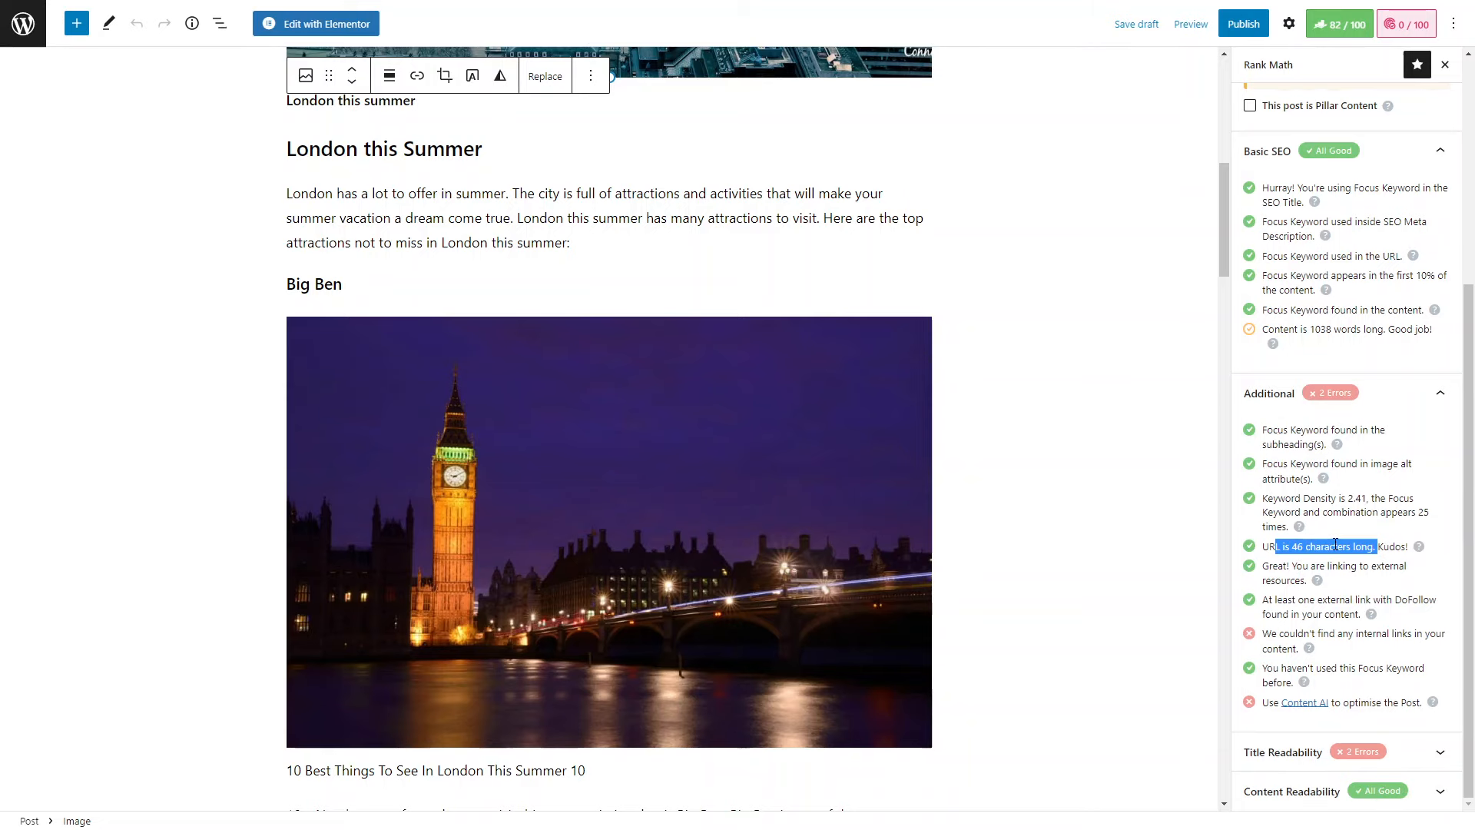
- Examine the DoFollow external link and internal links checks against the post's text, and collapse the Additional checks
{"action": "scroll", "coordinate": [999, 484], "scroll_direction": "down", "scroll_amount": 6}
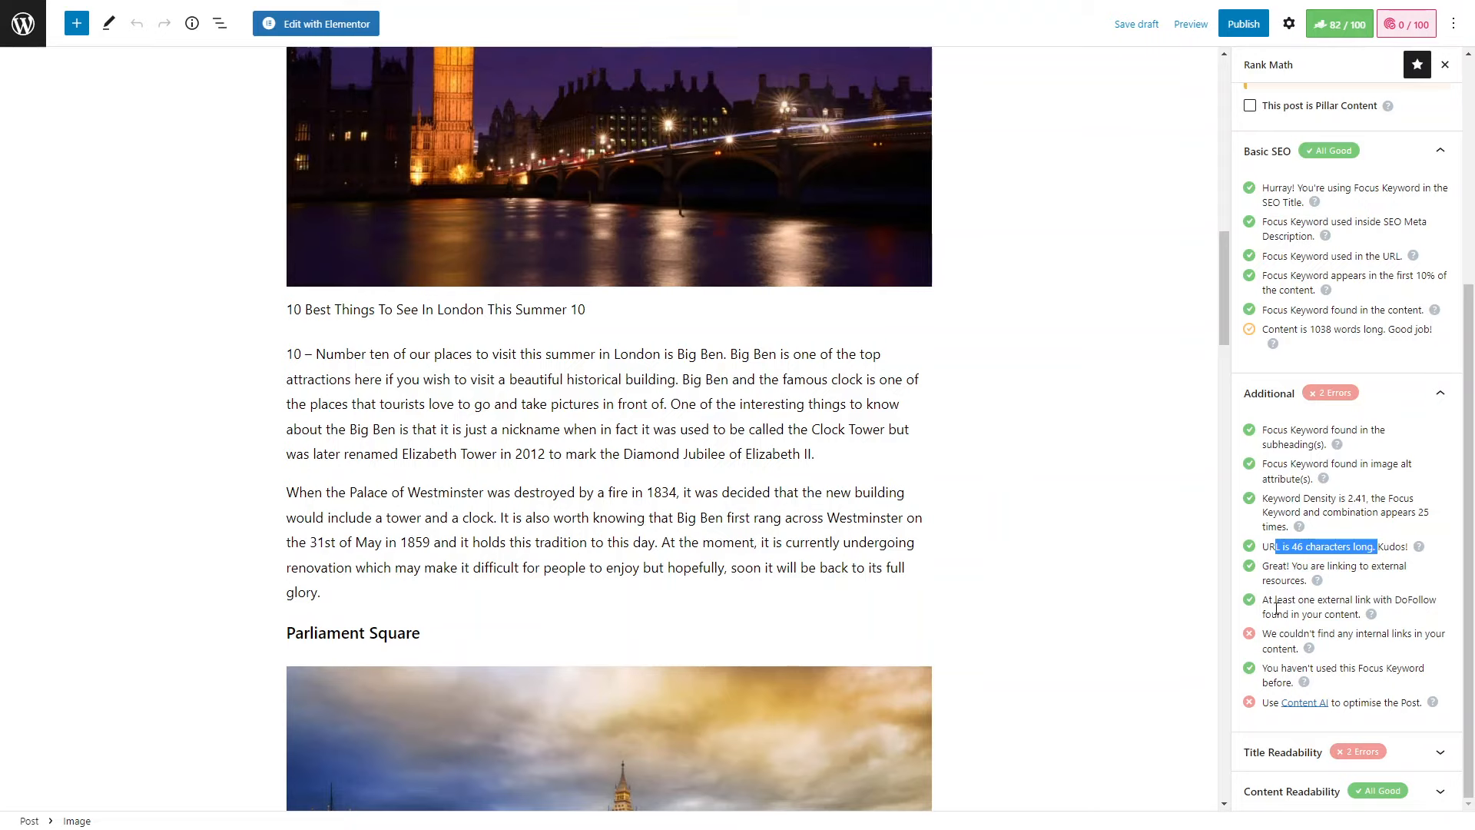
{"action": "left_click_drag", "start_coordinate": [1304, 600], "coordinate": [1421, 594]}
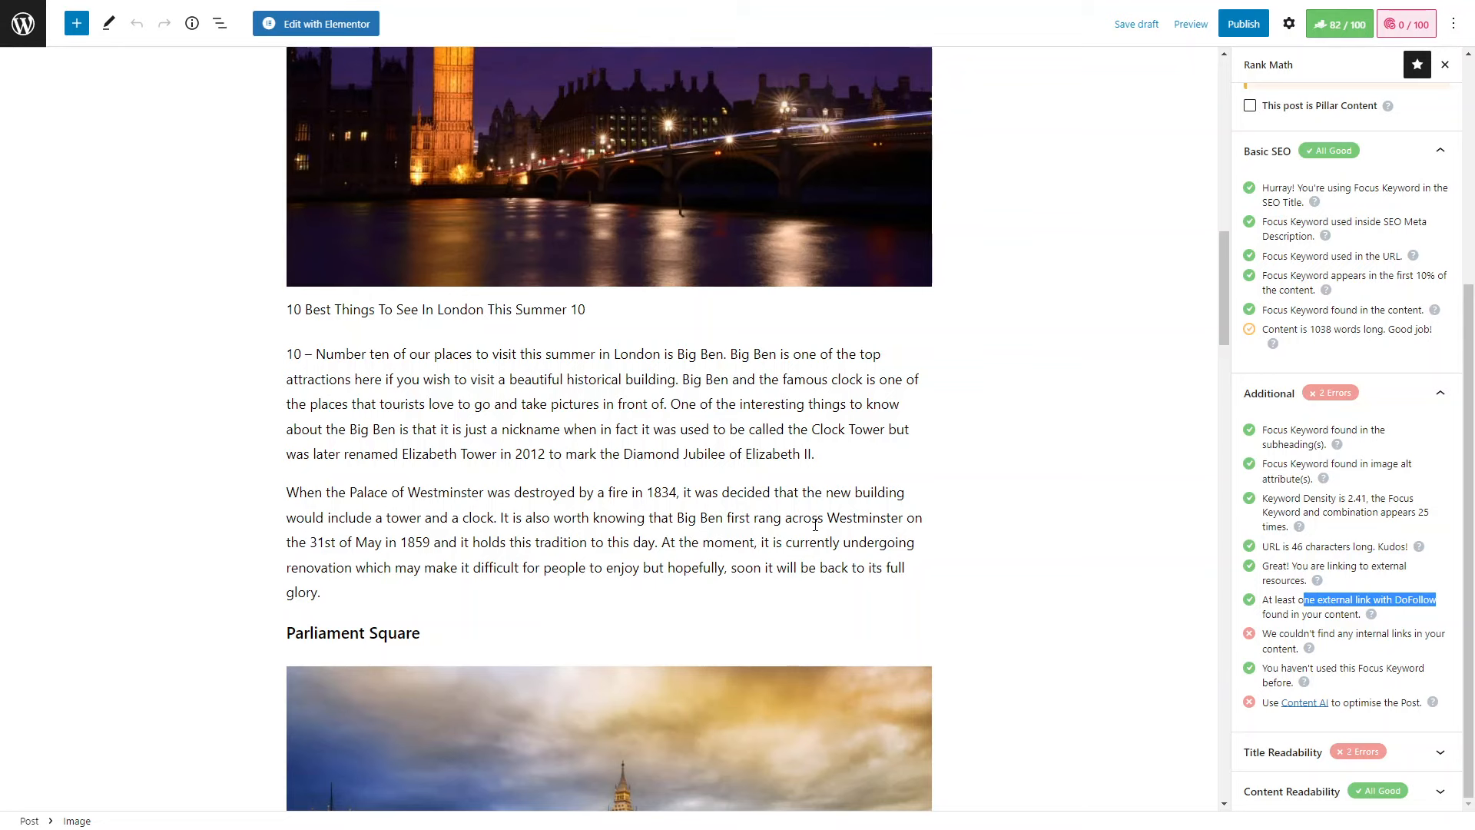
{"action": "scroll", "coordinate": [1038, 446], "scroll_direction": "up", "scroll_amount": 15}
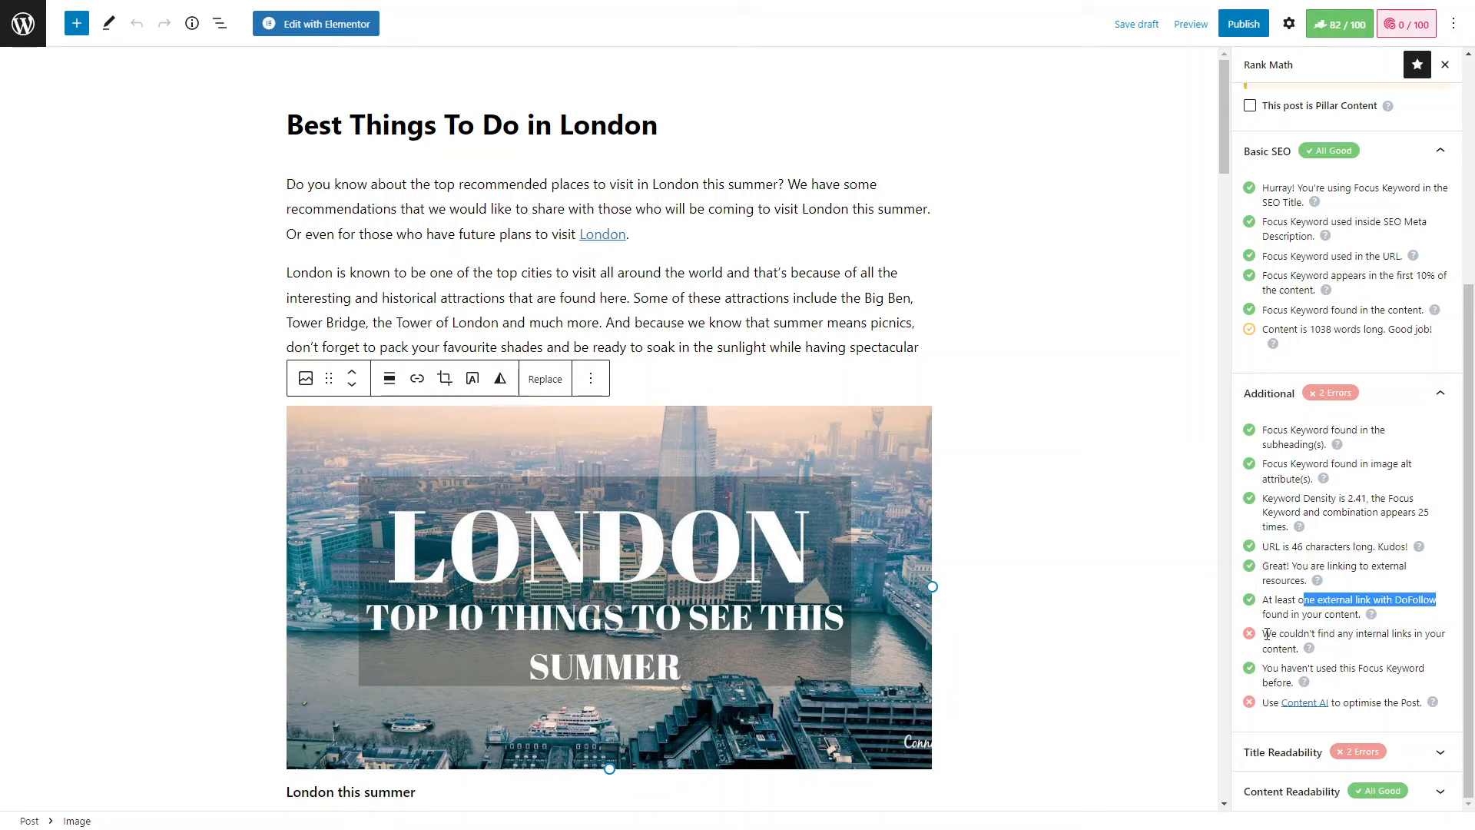
{"action": "left_click_drag", "start_coordinate": [1266, 635], "coordinate": [1300, 650]}
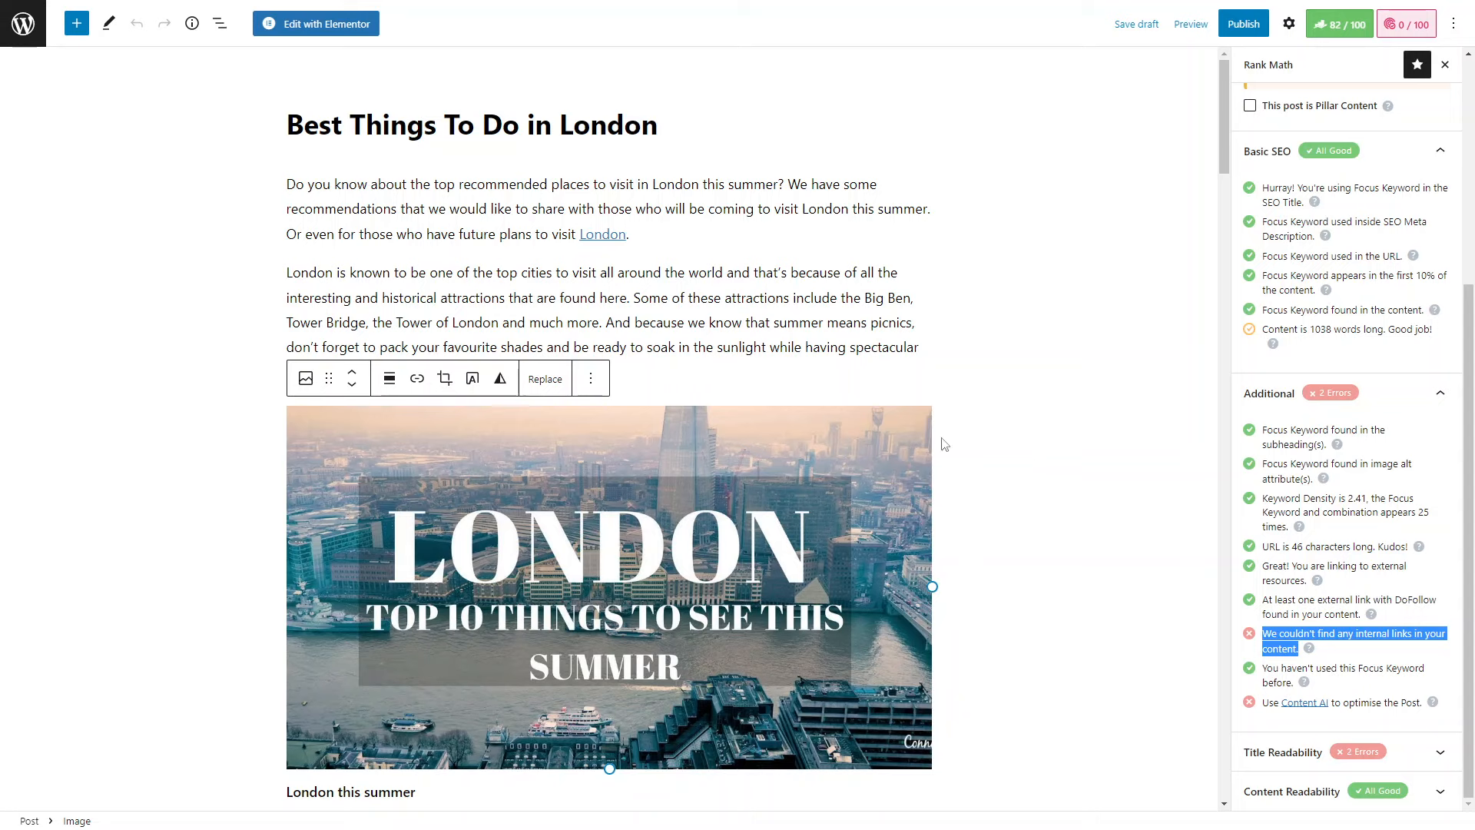
{"action": "left_click", "coordinate": [578, 275]}
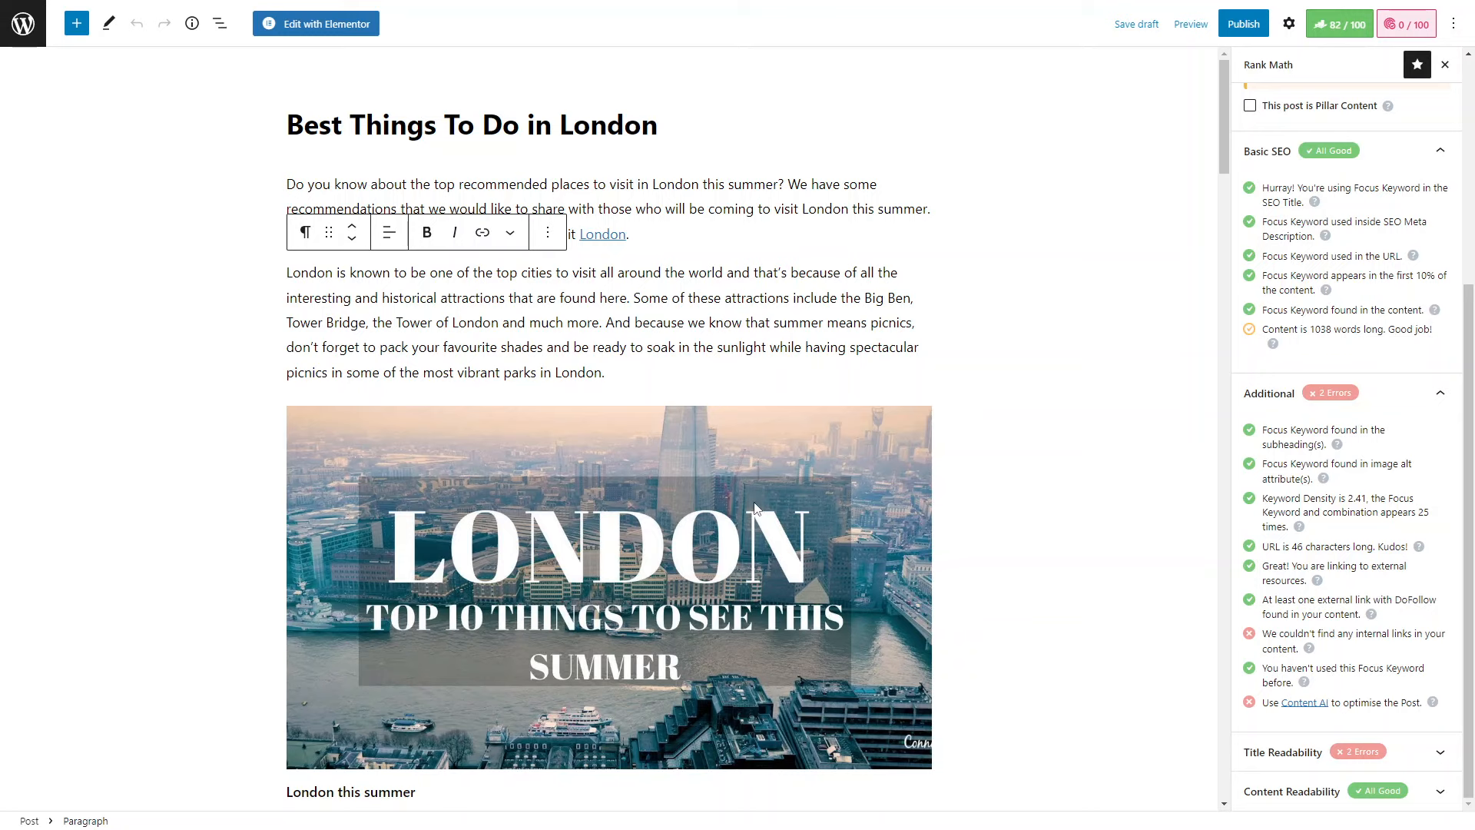
{"action": "left_click", "coordinate": [1376, 393]}
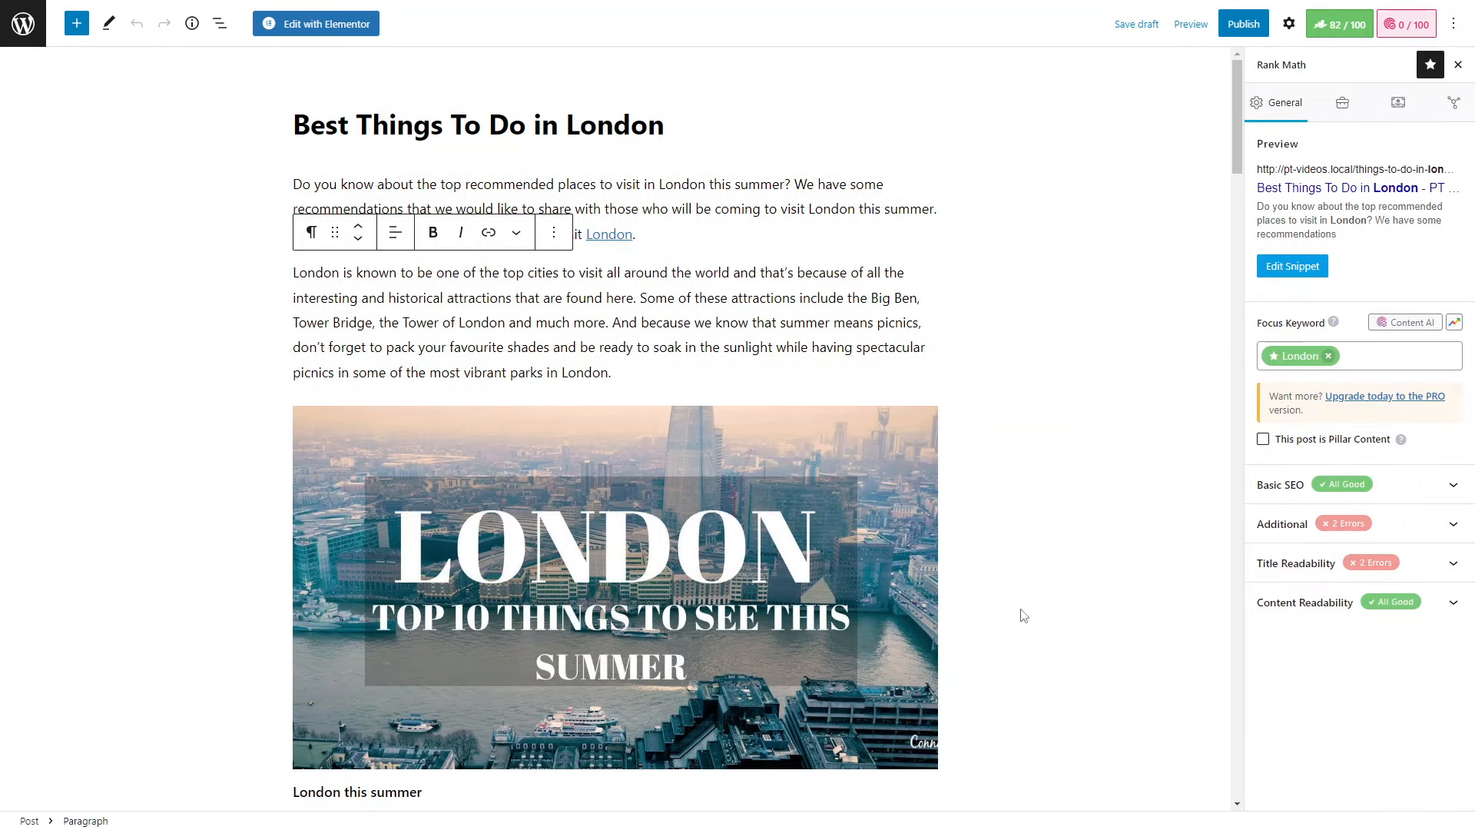
- Expand the Title Readability checks and view the snippet editor's title settings, closing it without changes
{"action": "left_click", "coordinate": [1419, 575]}
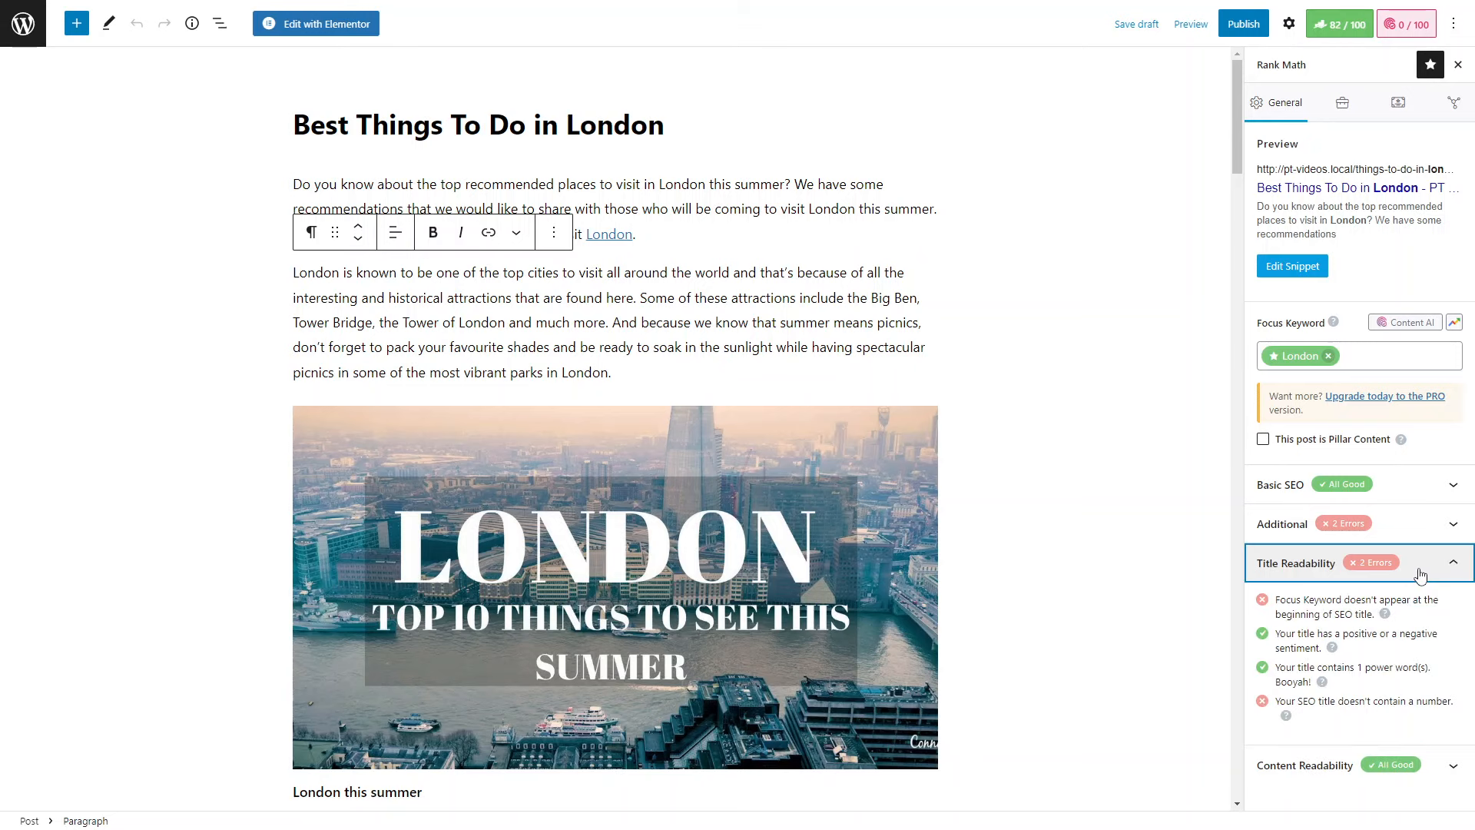
{"action": "left_click", "coordinate": [1292, 269]}
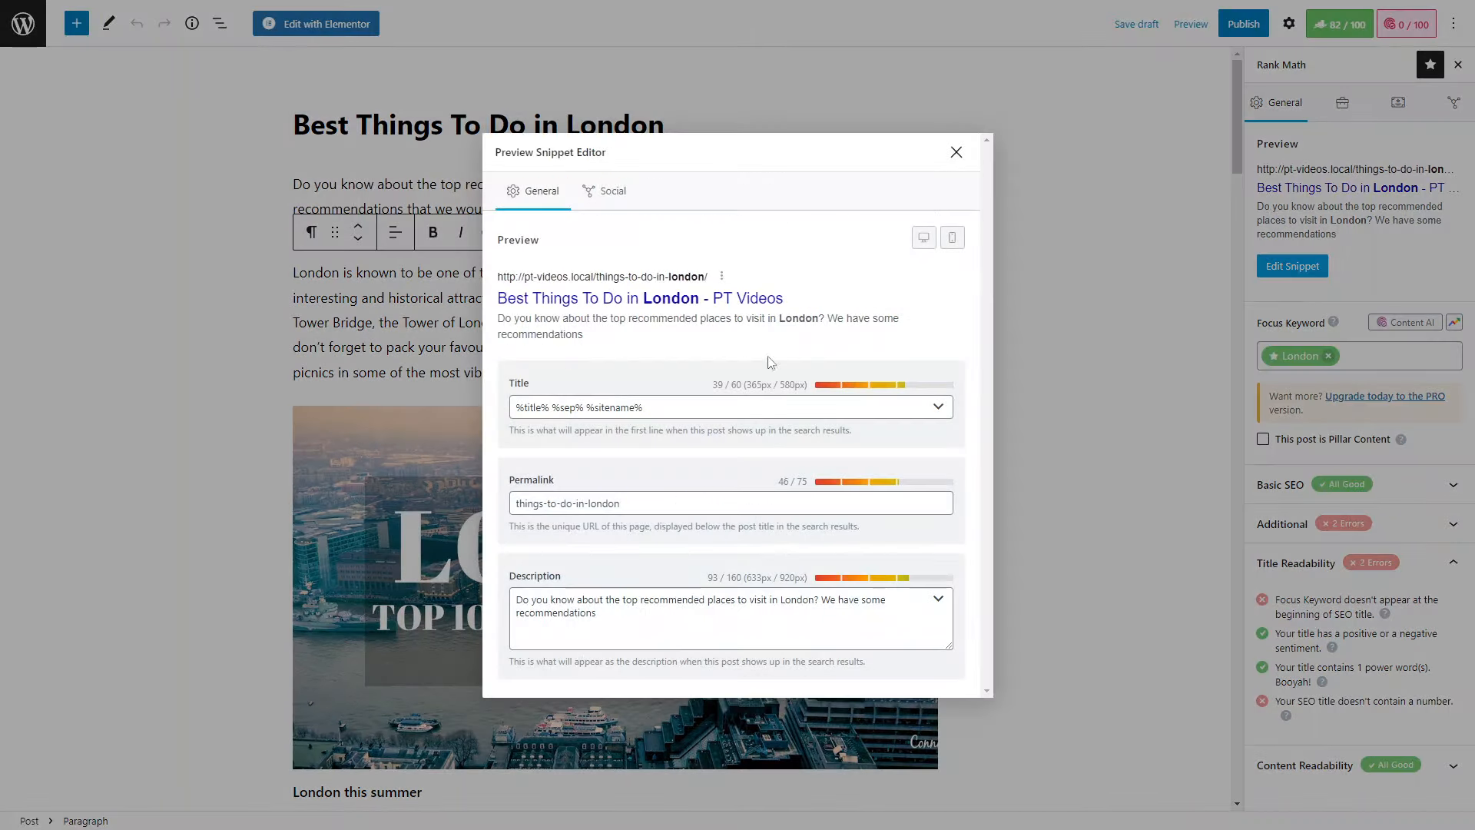
{"action": "left_click", "coordinate": [957, 152]}
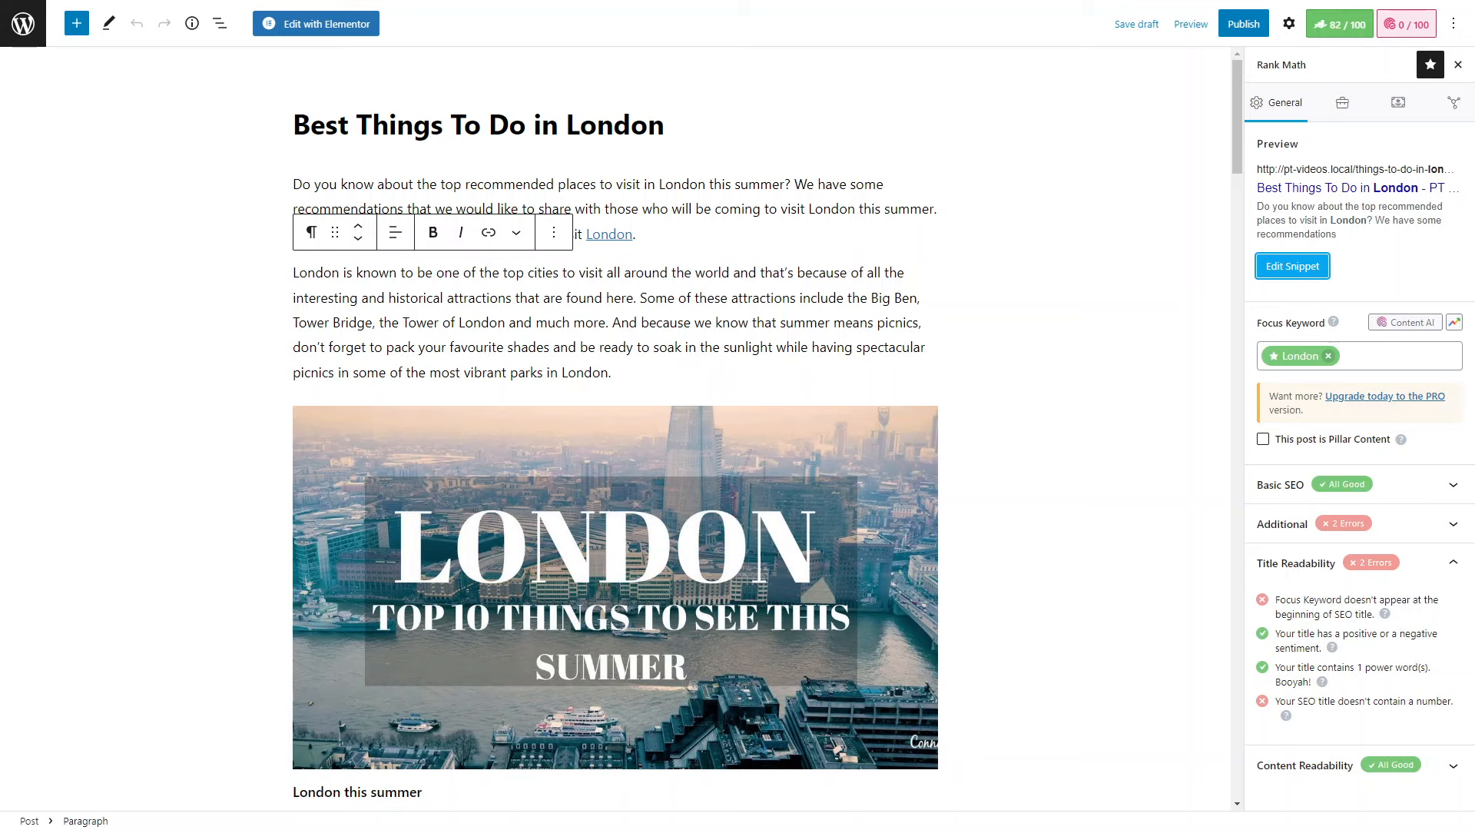
{"action": "key", "text": "F11"}
{"action": "left_click", "coordinate": [1453, 23]}
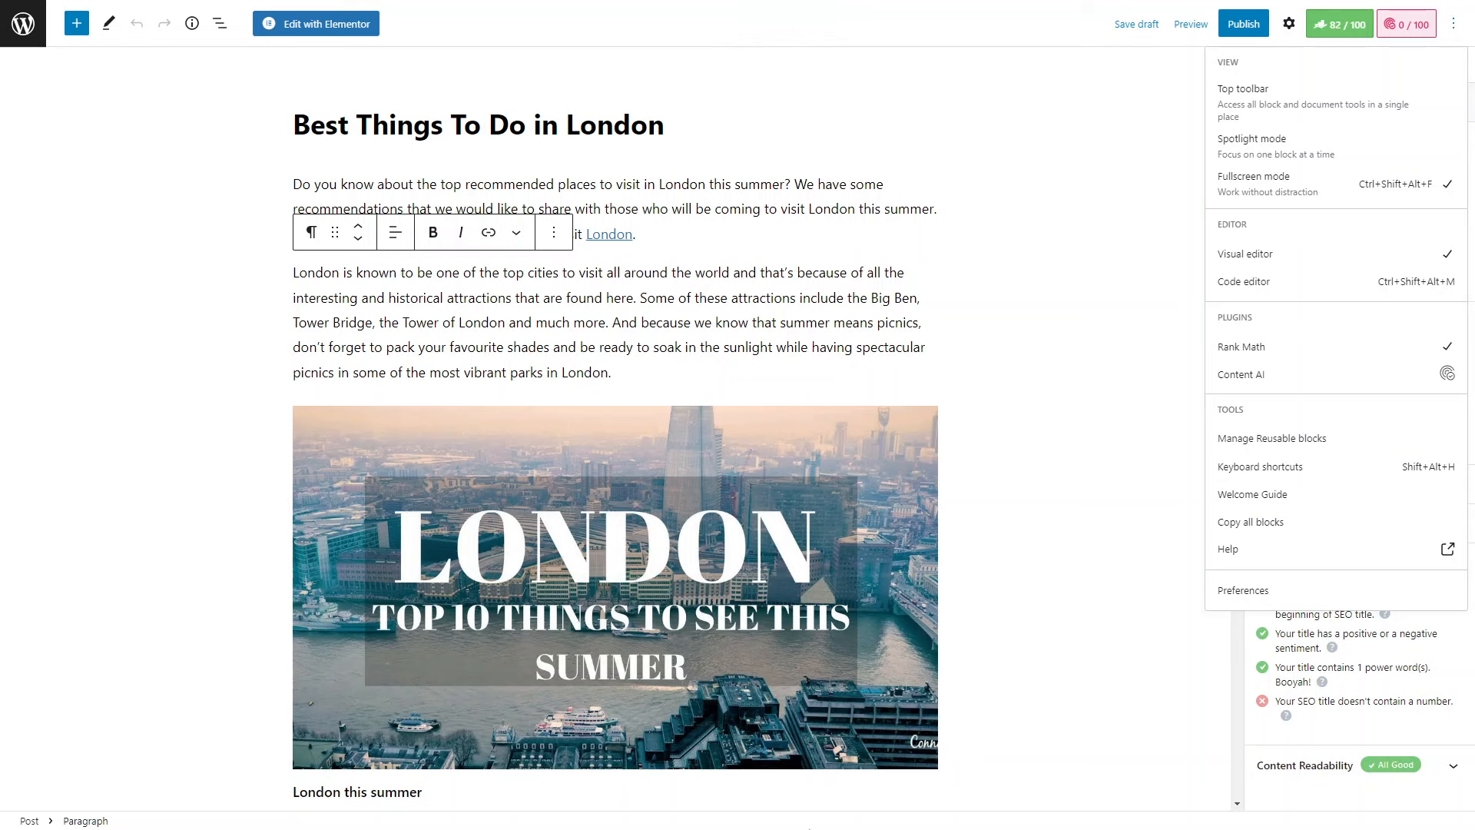
{"action": "left_click", "coordinate": [771, 300]}
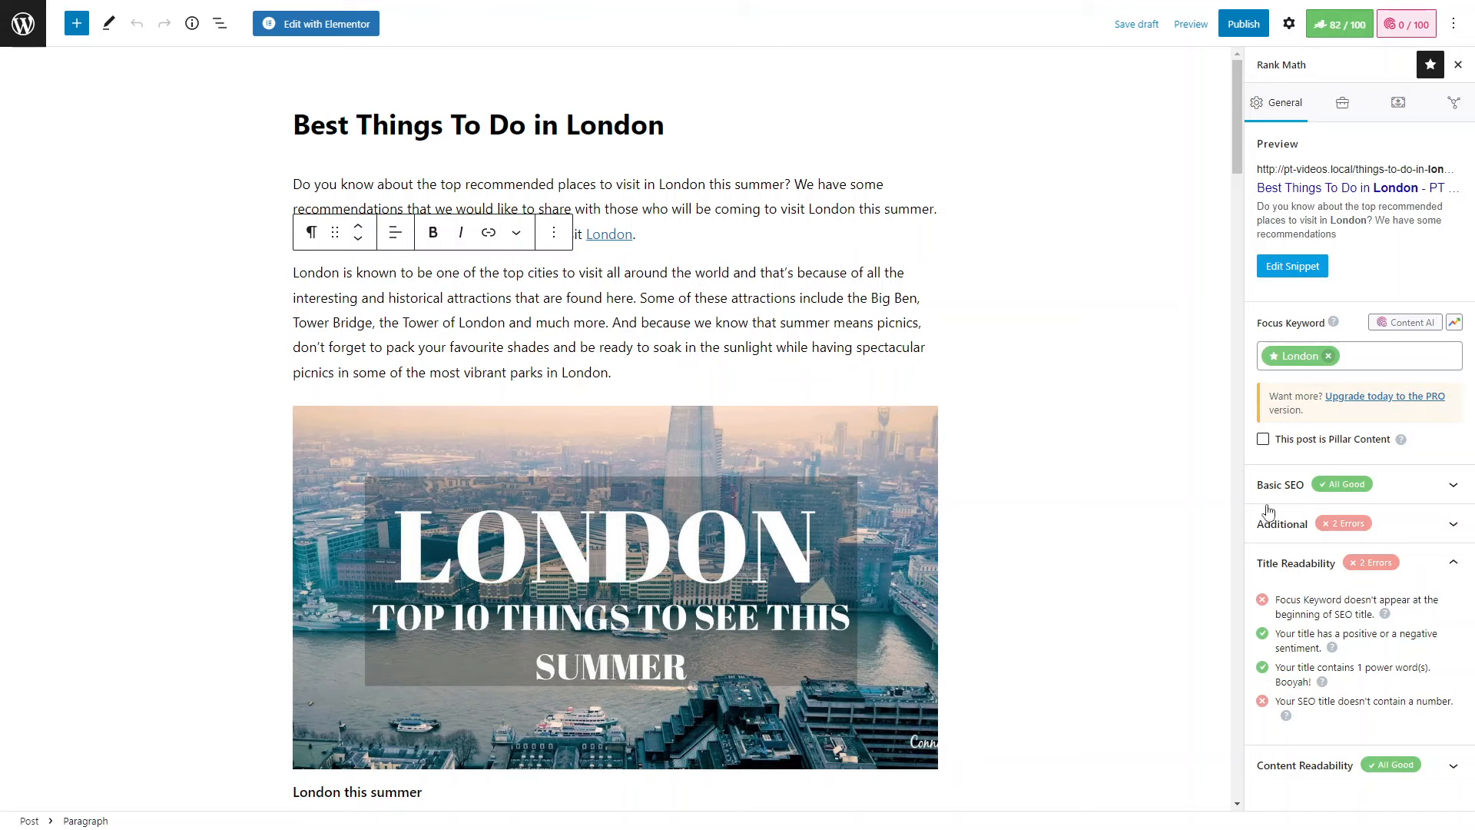
- Inspect the power word check and where the focus keyword London sits in the post title
{"action": "triple_click", "coordinate": [1291, 673]}
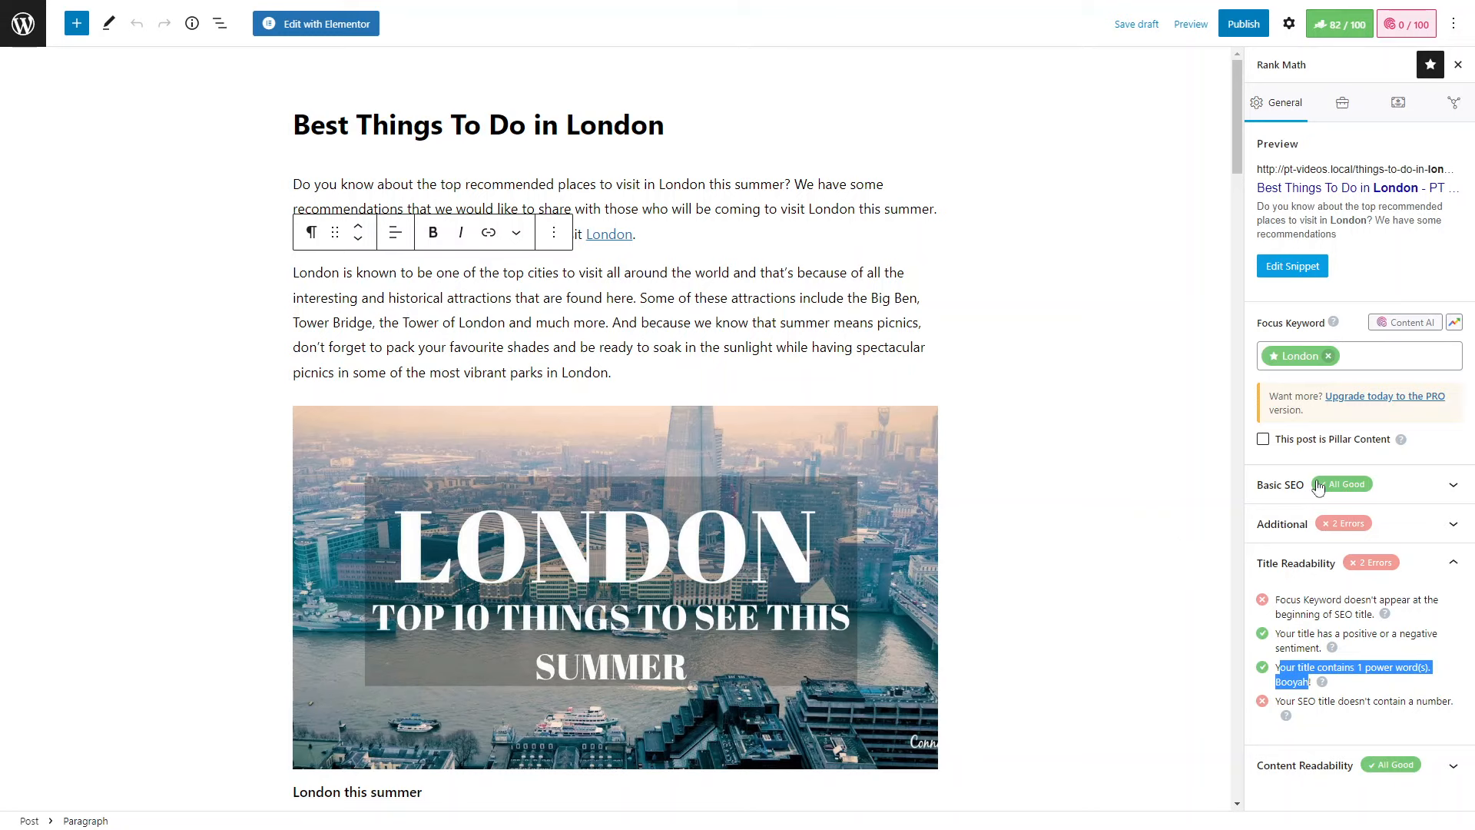
{"action": "left_click", "coordinate": [1303, 645]}
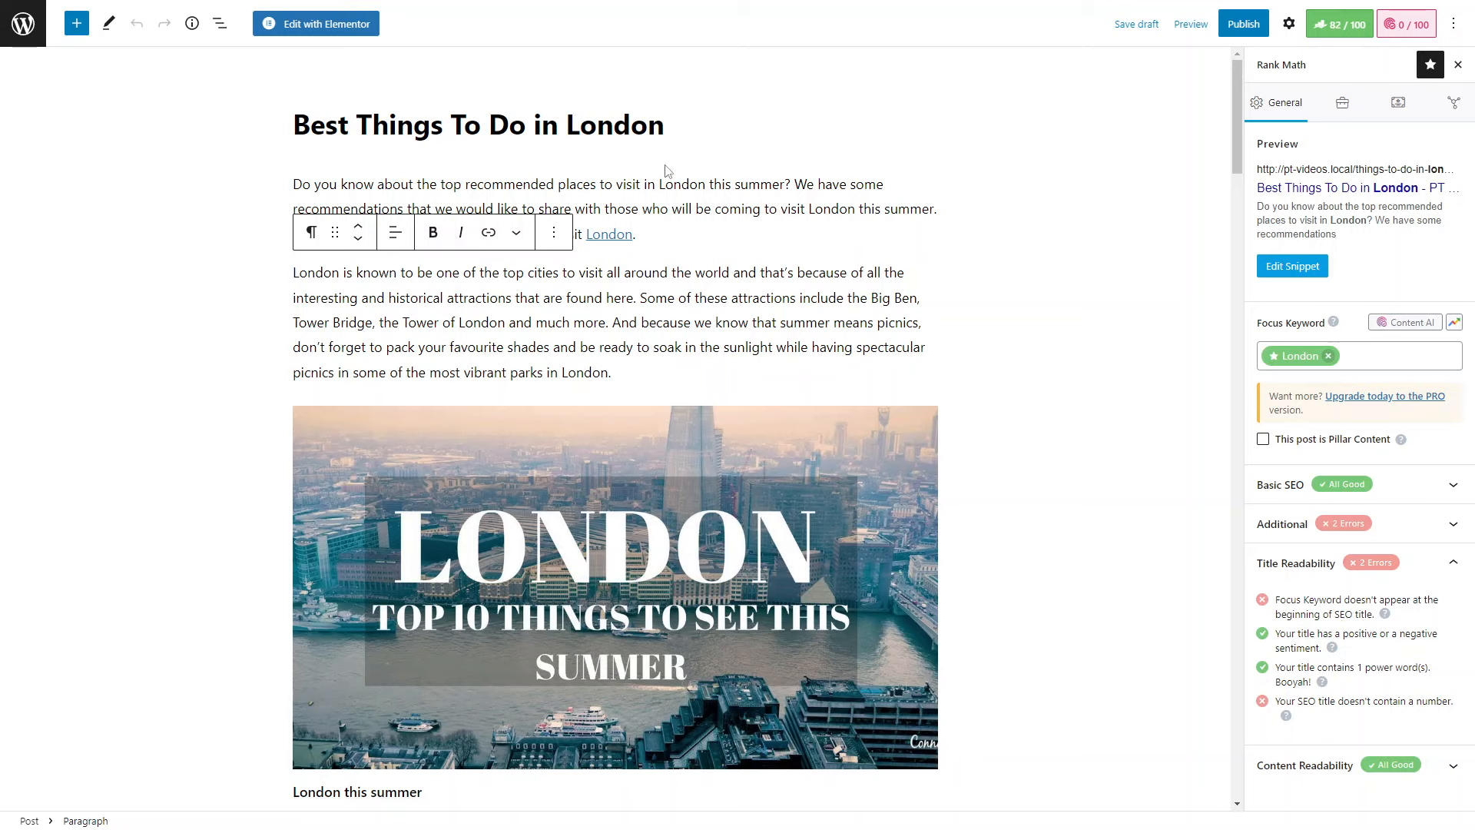
{"action": "double_click", "coordinate": [594, 125]}
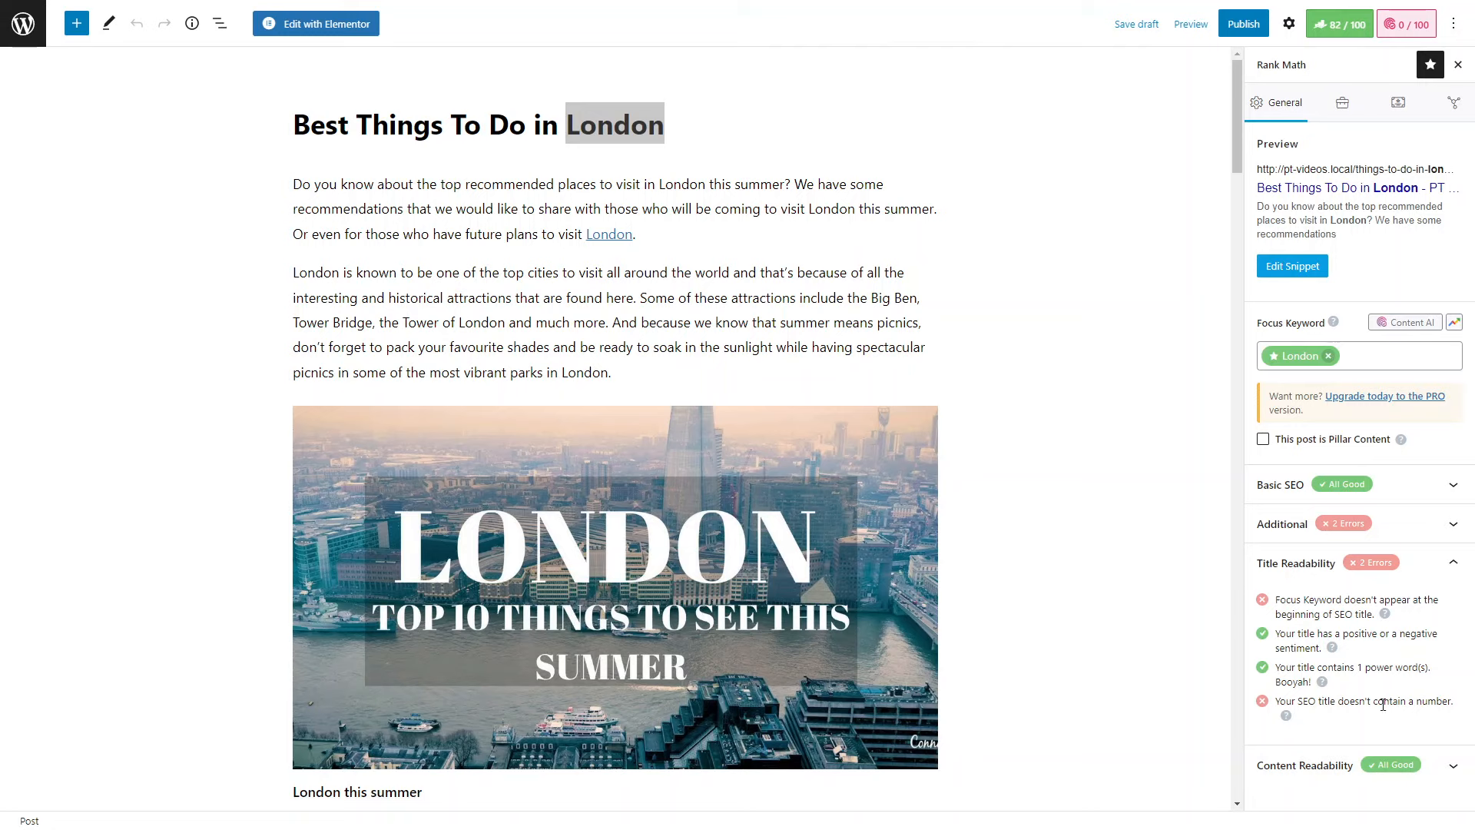
- Add the number 10 to the beginning of the post title, before "Best Things To Do in London"
{"action": "mouse_move", "coordinate": [718, 2]}
{"action": "left_click", "coordinate": [297, 107]}
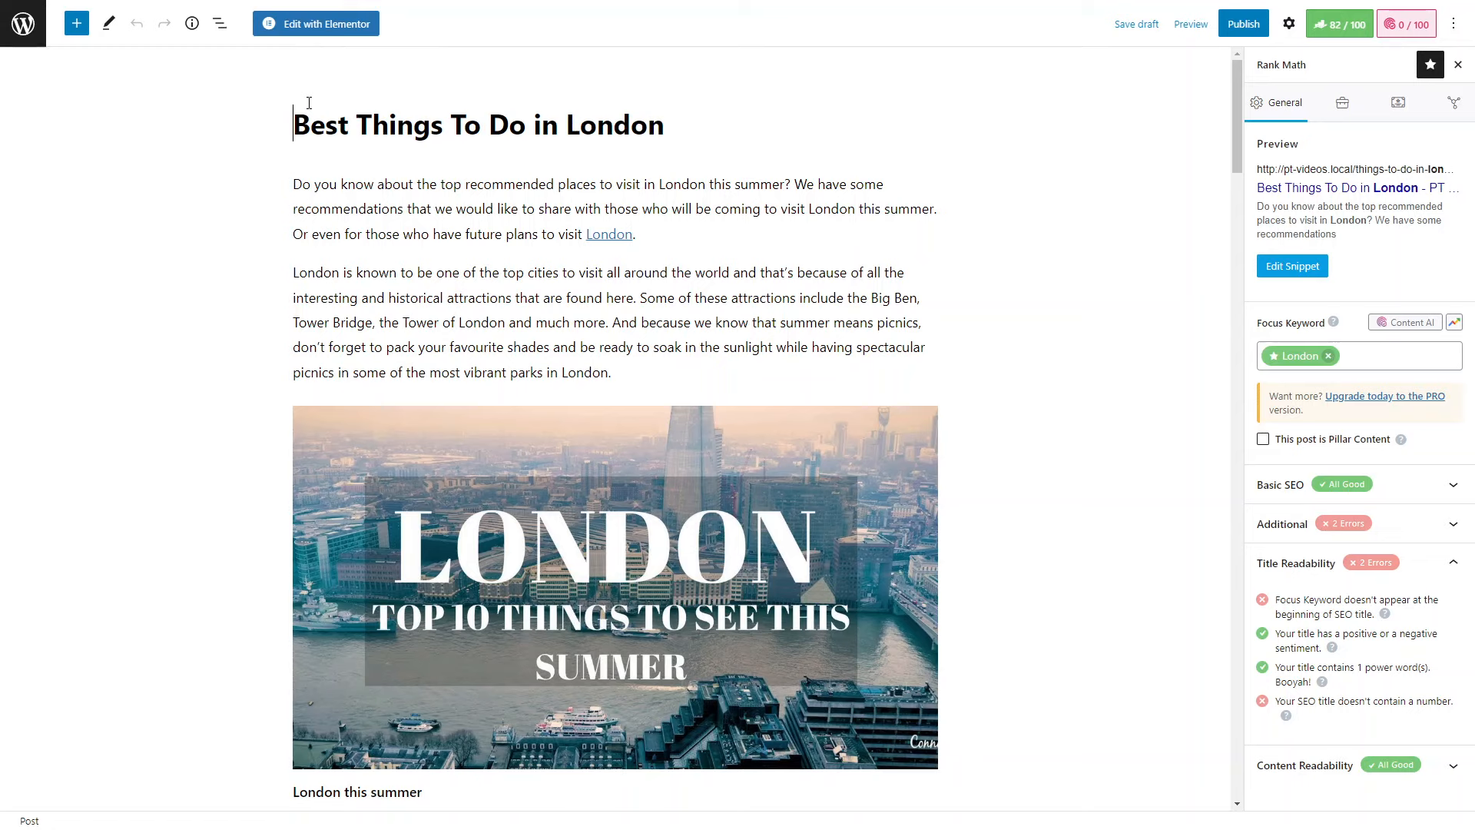
{"action": "key", "text": "super+v"}
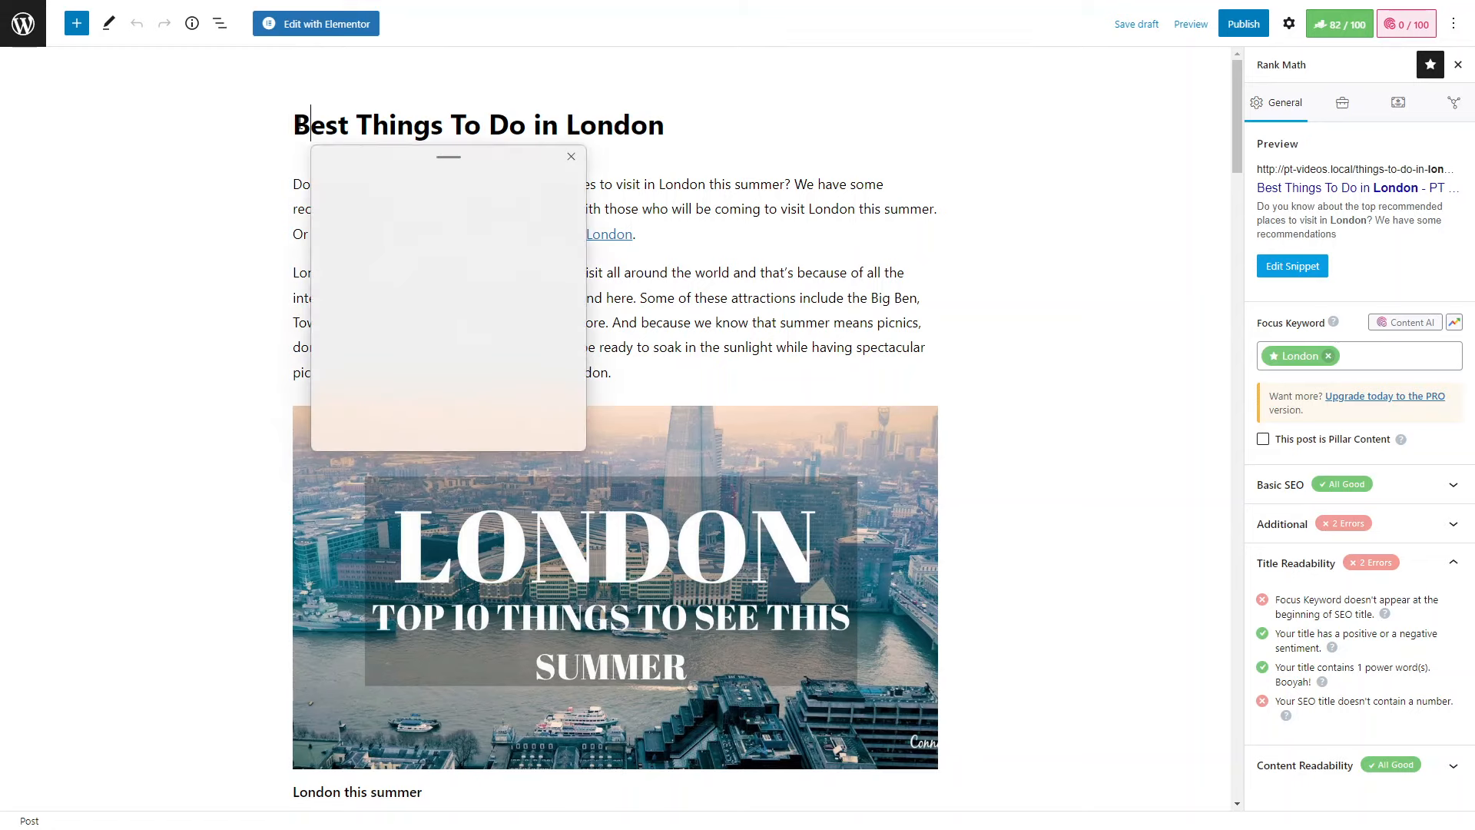
{"action": "left_click", "coordinate": [301, 123]}
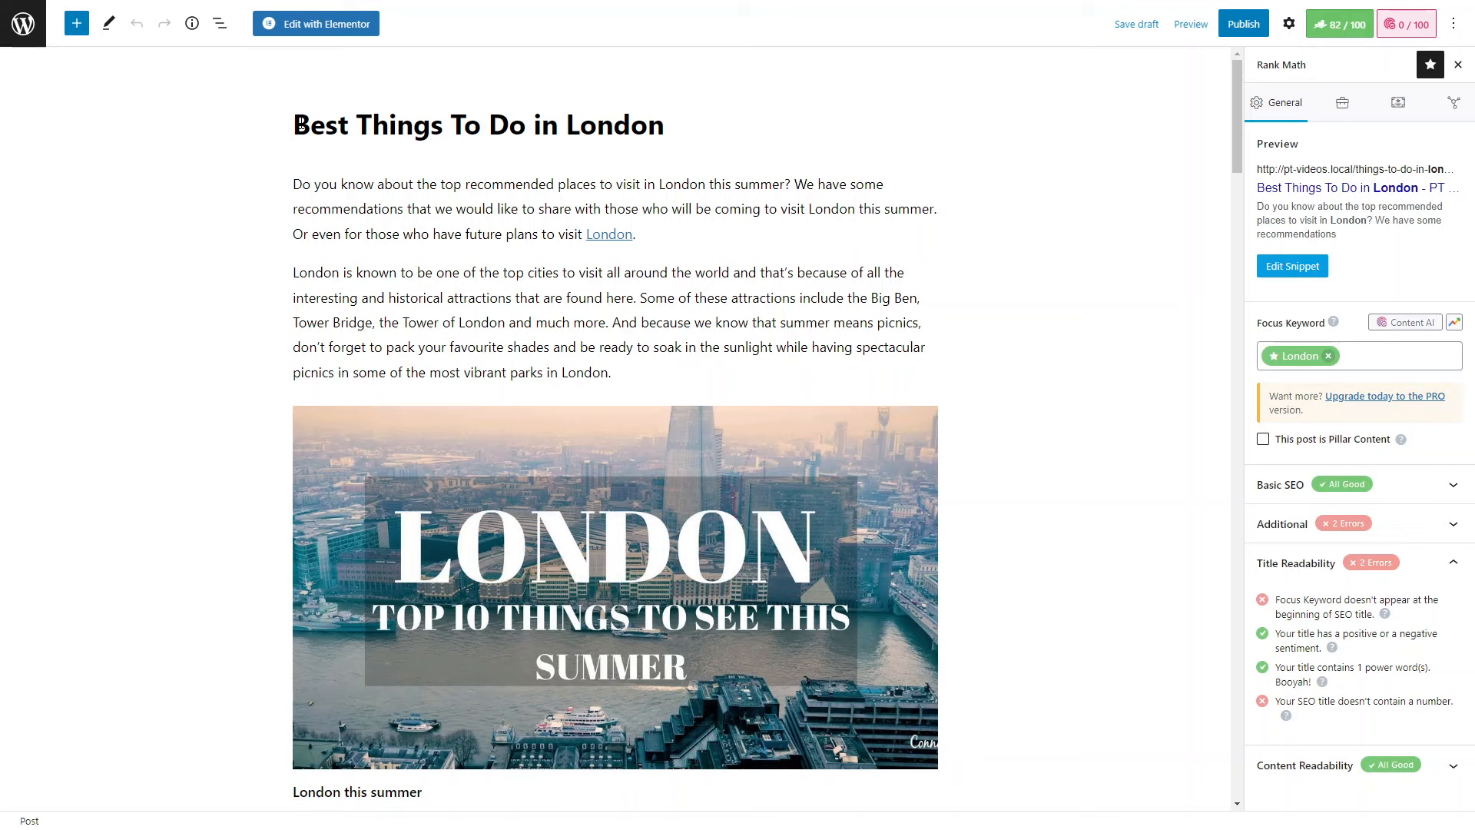
{"action": "type", "text": "10"}
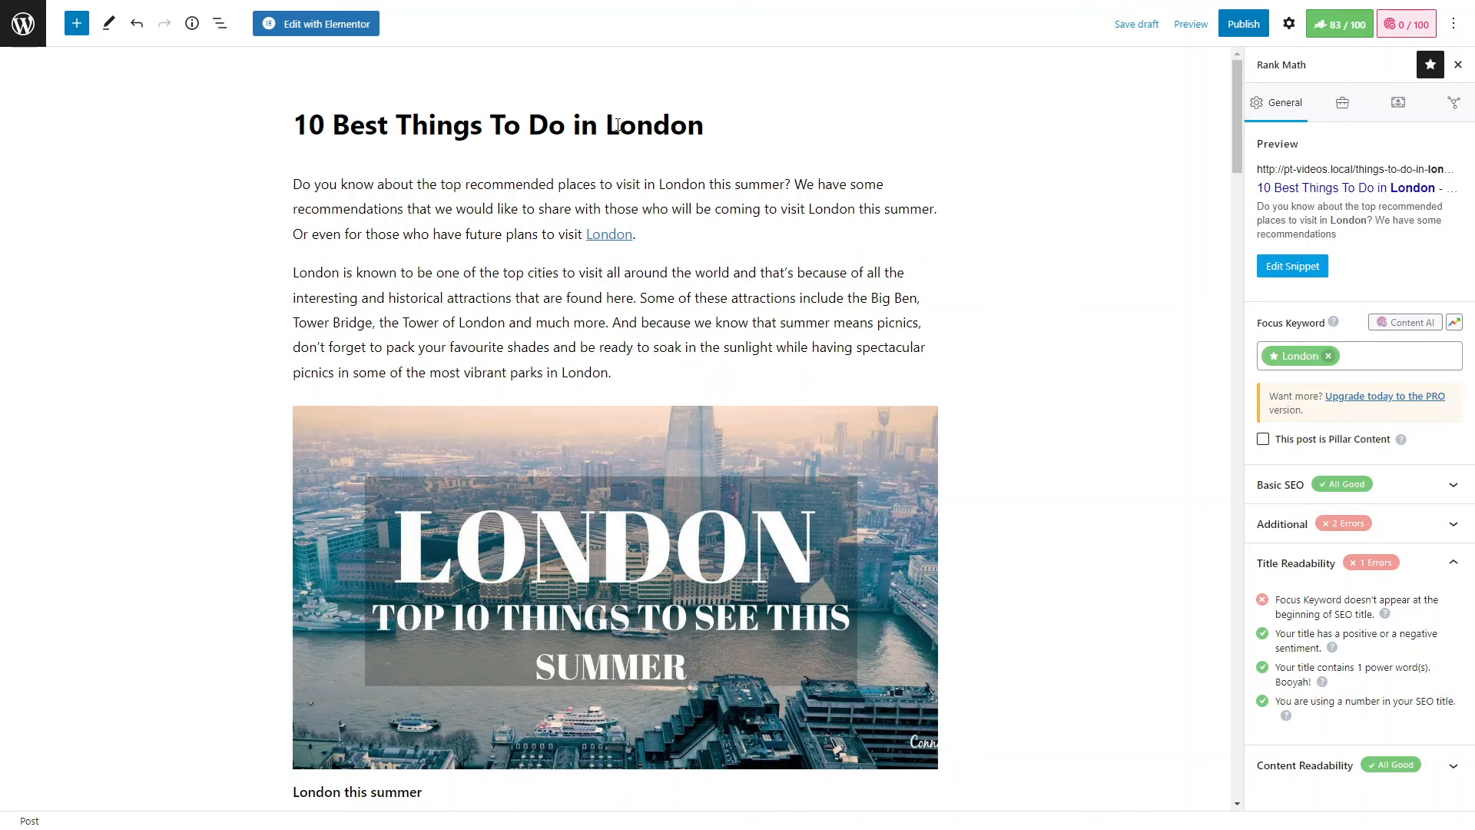
- Move the word London from the end of the title to its beginning, followed by ": The"
{"action": "left_click_drag", "start_coordinate": [612, 124], "coordinate": [759, 124]}
{"action": "key", "text": "ctrl+c"}
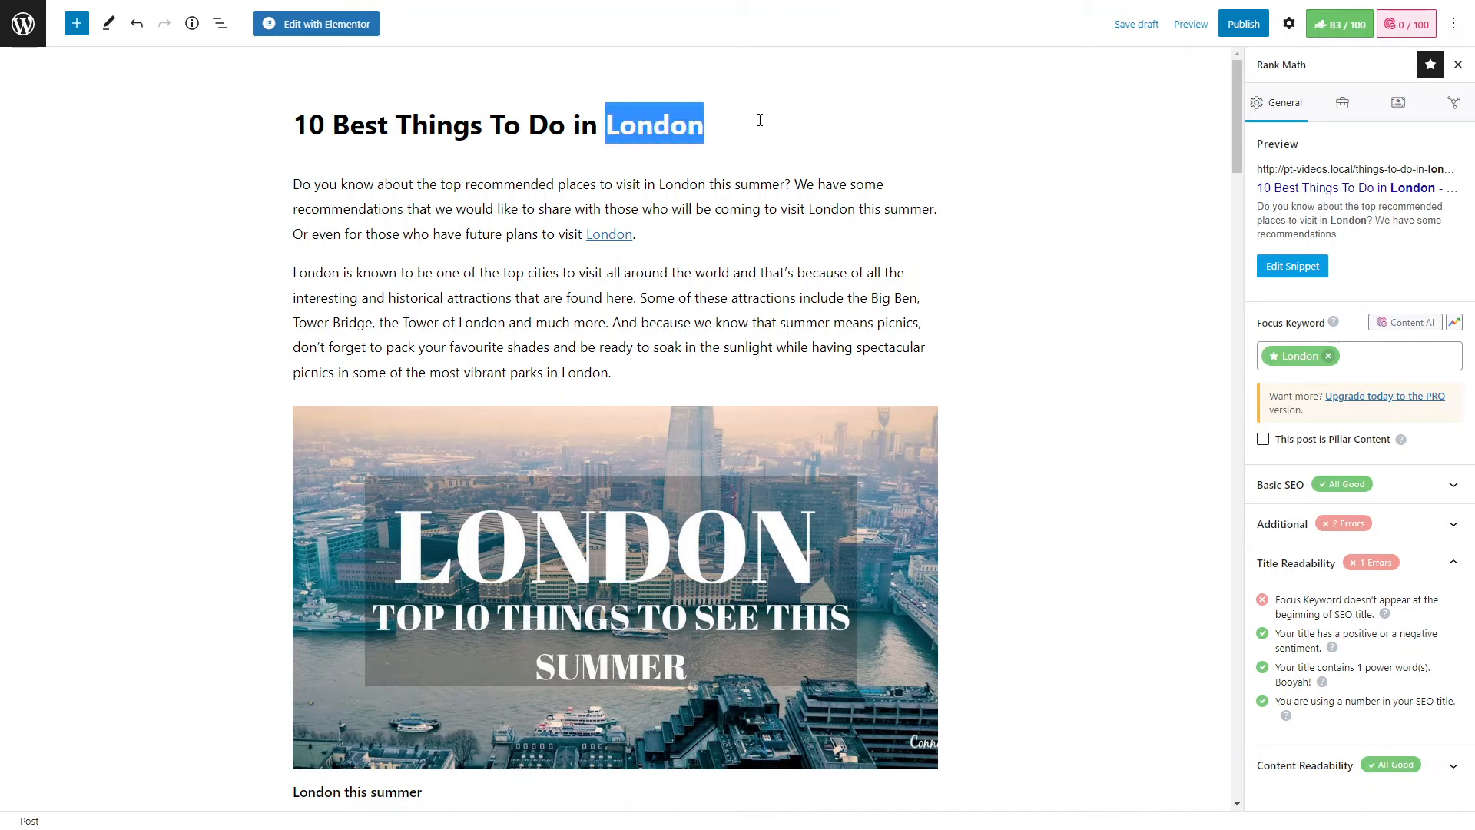
{"action": "key", "text": "BackSpace"}
{"action": "left_click", "coordinate": [302, 103]}
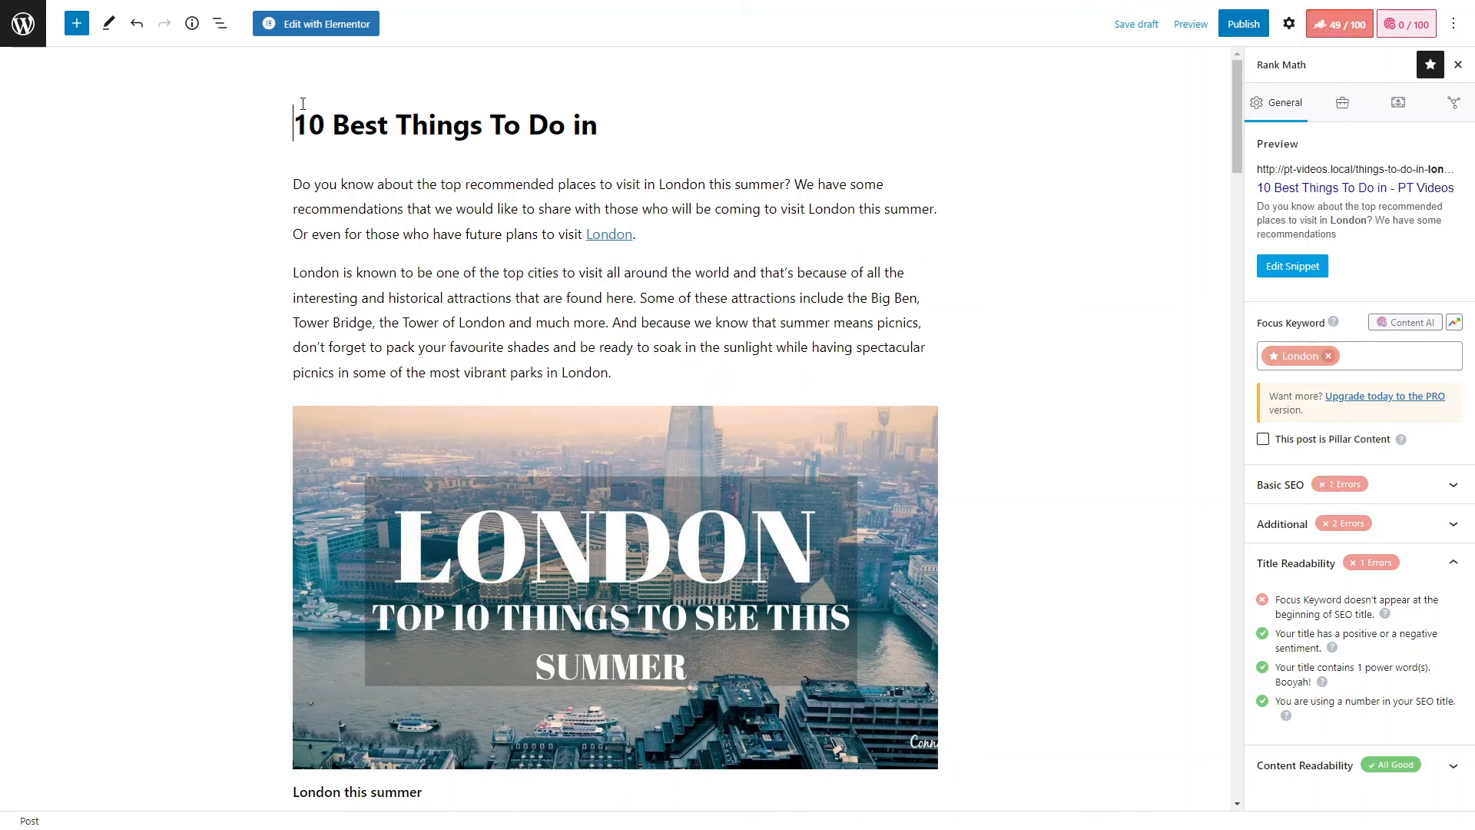
{"action": "key", "text": "ctrl+v"}
{"action": "type", "text": ": The"}
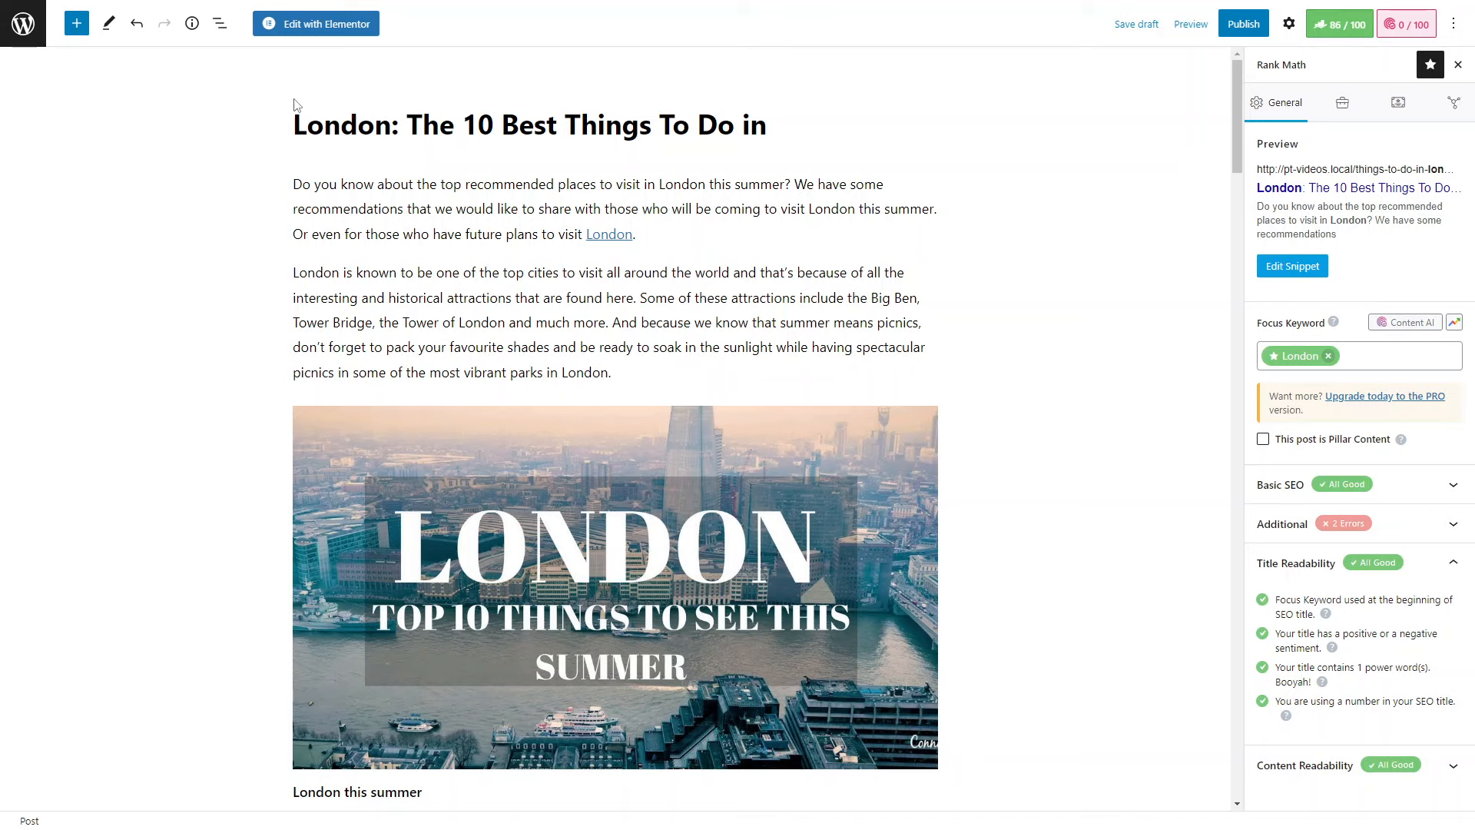
{"action": "left_click", "coordinate": [750, 123]}
- Examine the Content Readability checks against the post's paragraphs and images, and collapse the section
{"action": "left_click", "coordinate": [1422, 575]}
{"action": "left_click", "coordinate": [1453, 608]}
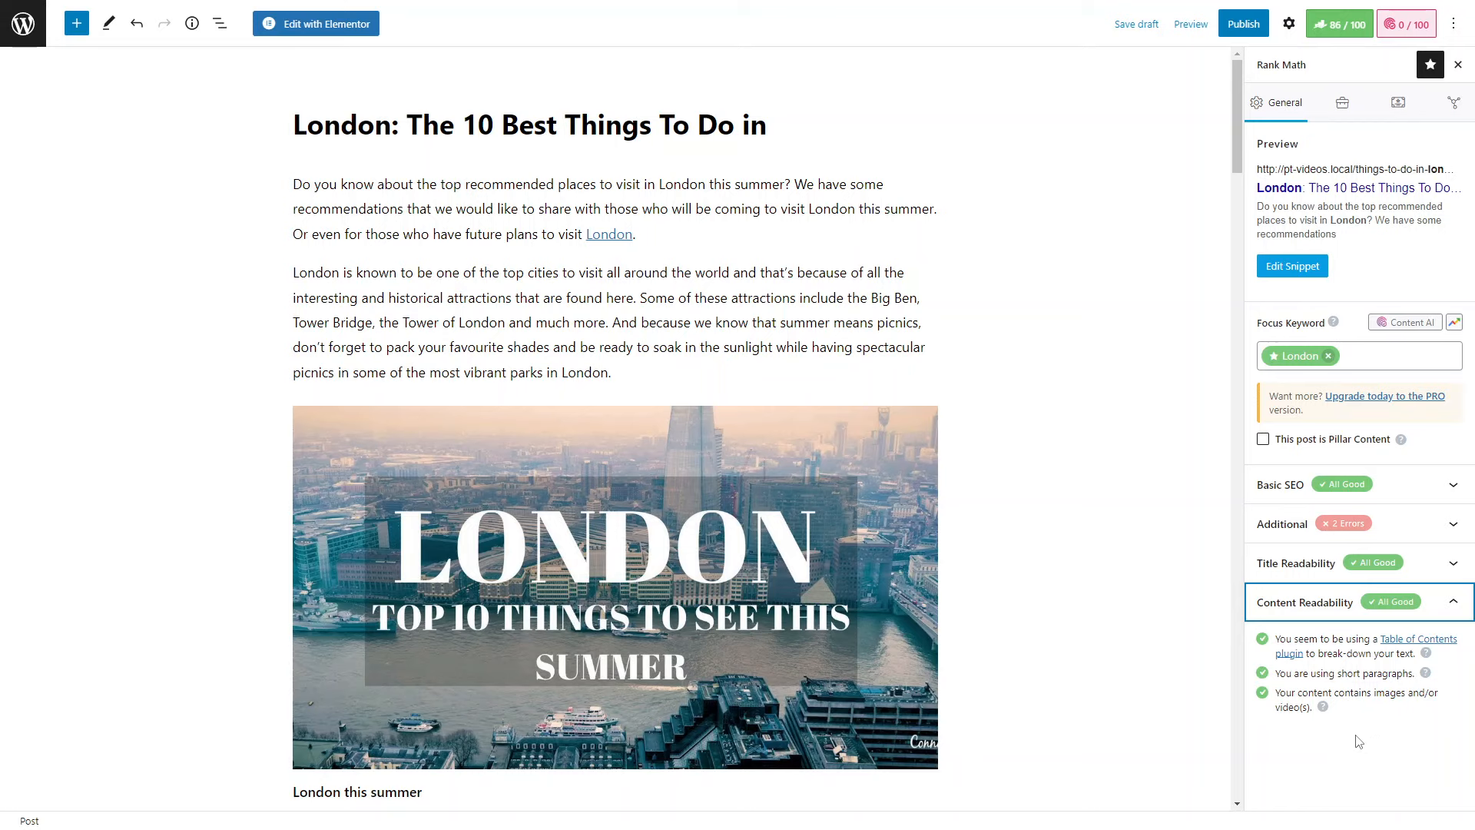
{"action": "scroll", "coordinate": [615, 454], "scroll_direction": "down", "scroll_amount": 20}
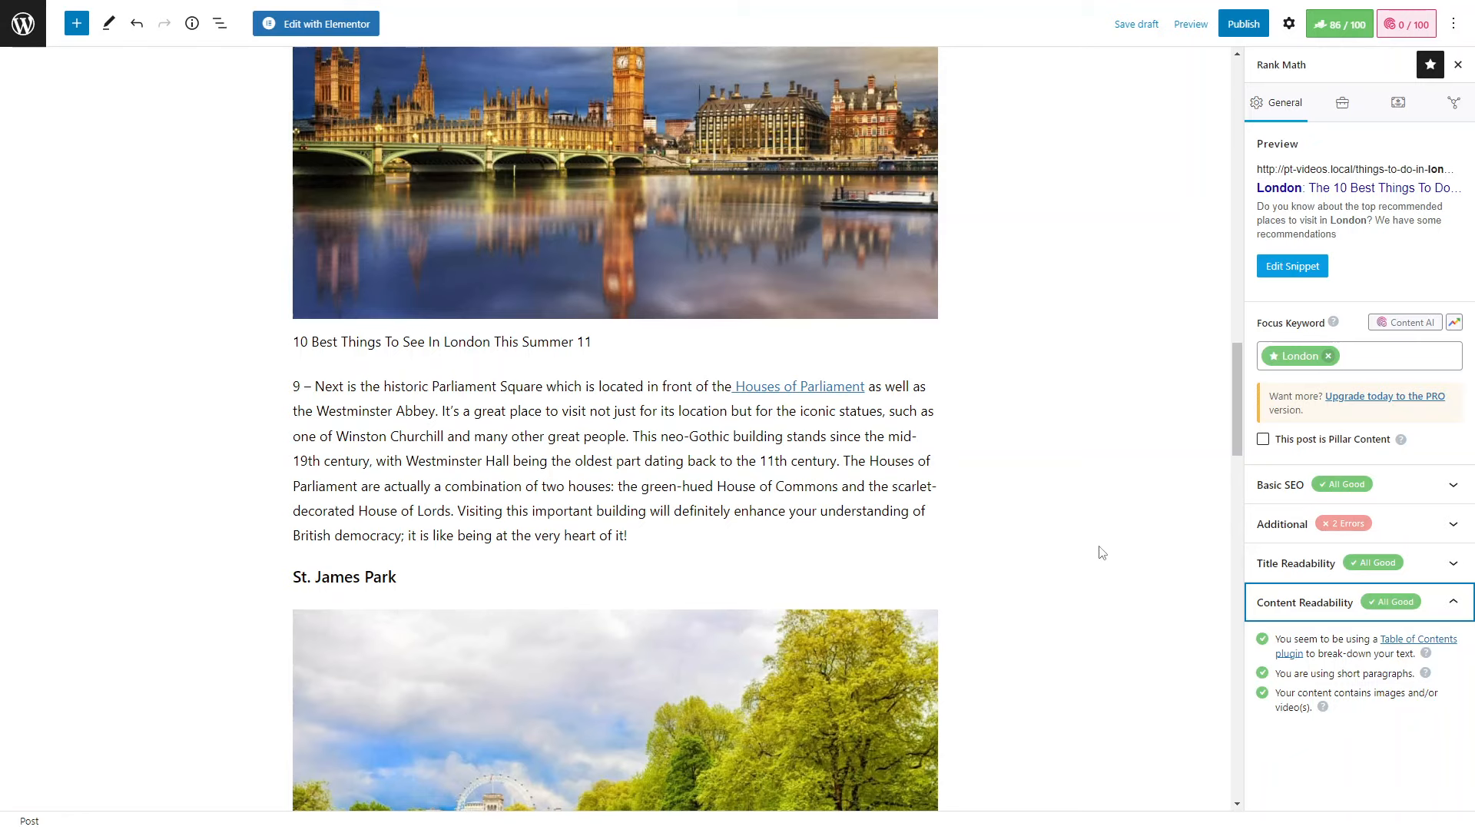
{"action": "scroll", "coordinate": [1103, 552], "scroll_direction": "up", "scroll_amount": 1}
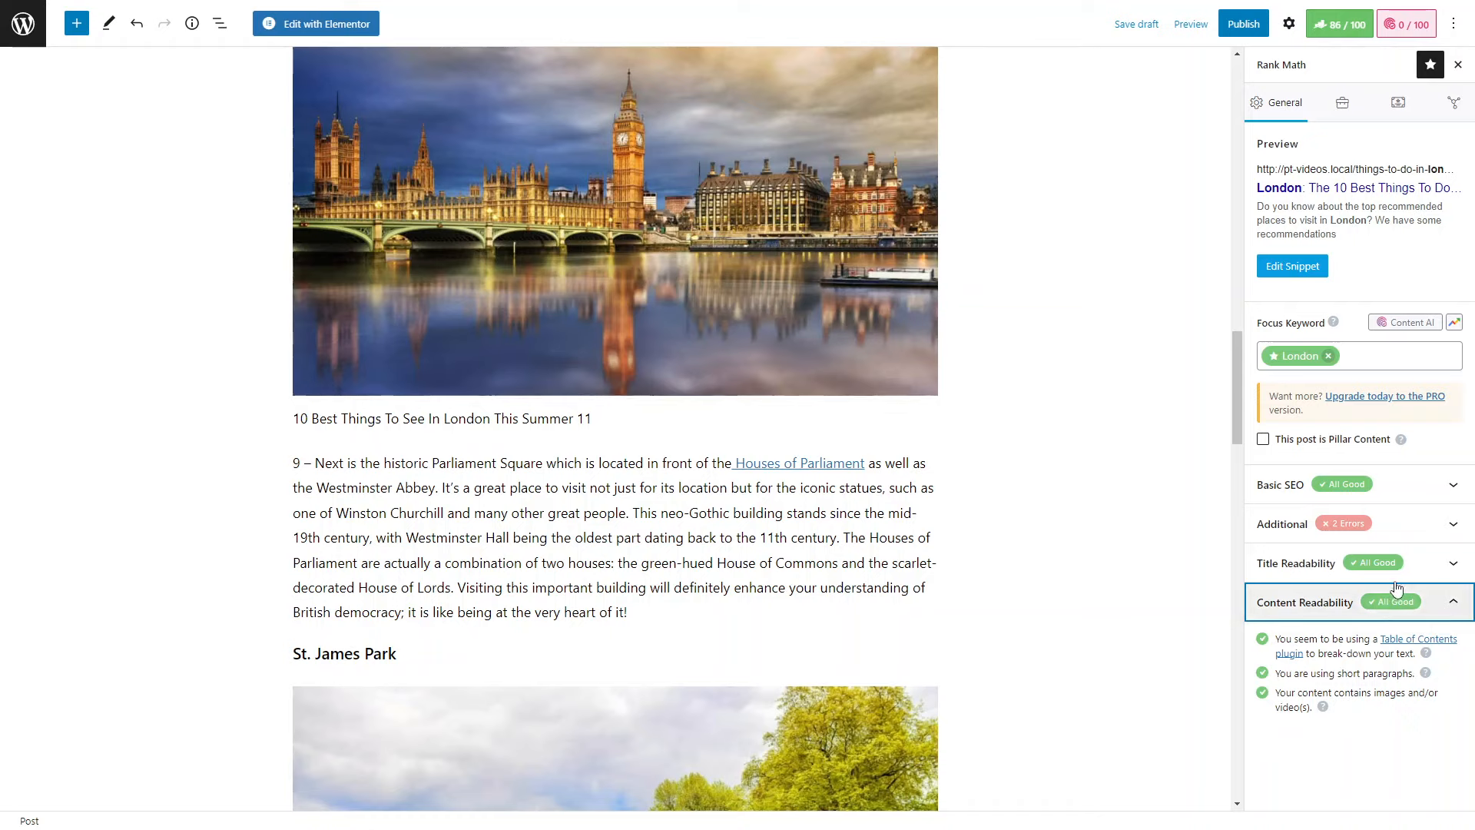
{"action": "left_click", "coordinate": [1442, 604]}
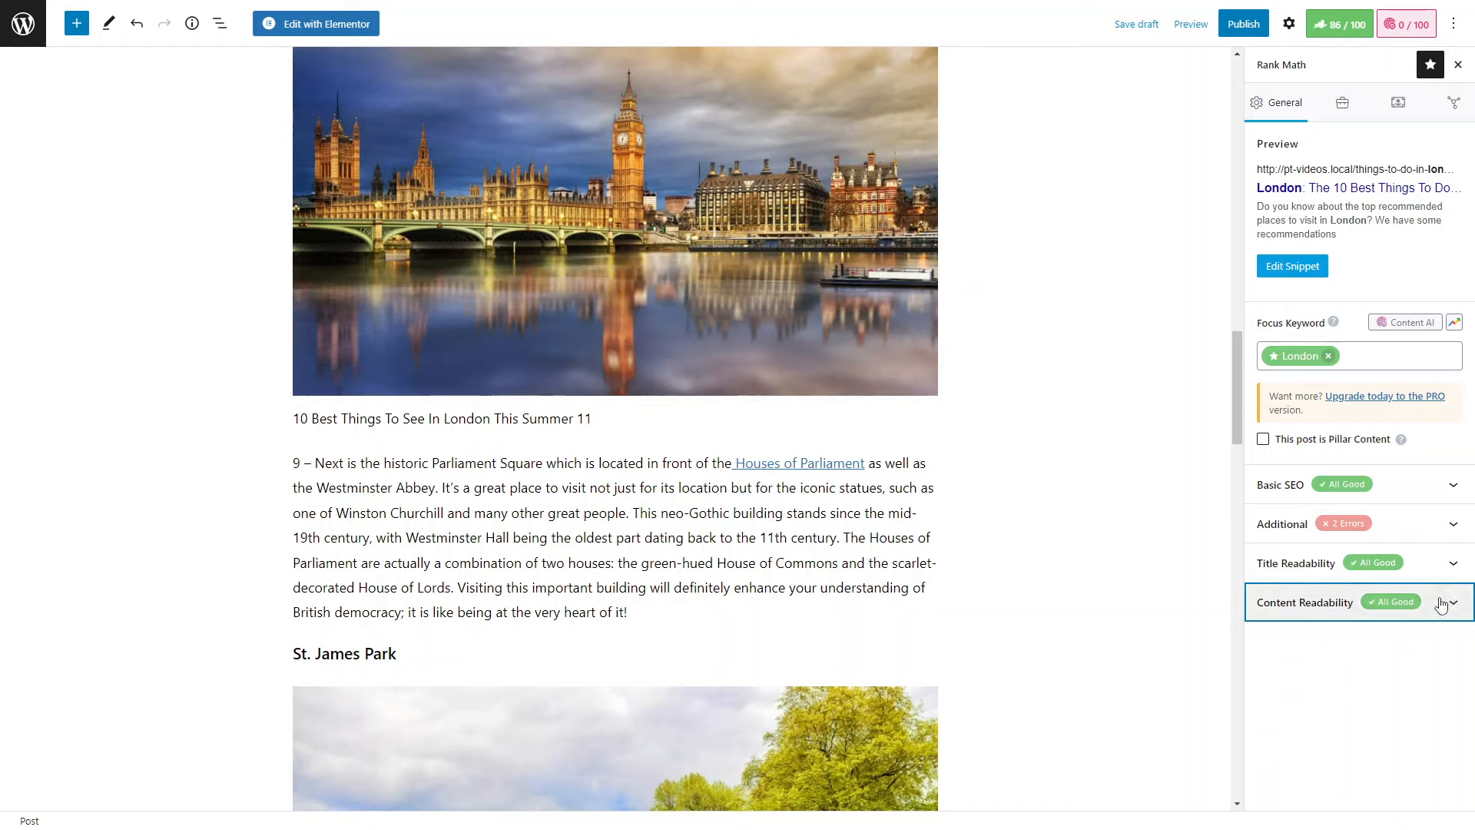
- Expand the Basic SEO and Title Readability checks and read the help article on using a number in the title
{"action": "left_click", "coordinate": [1445, 483]}
{"action": "left_click", "coordinate": [1416, 750]}
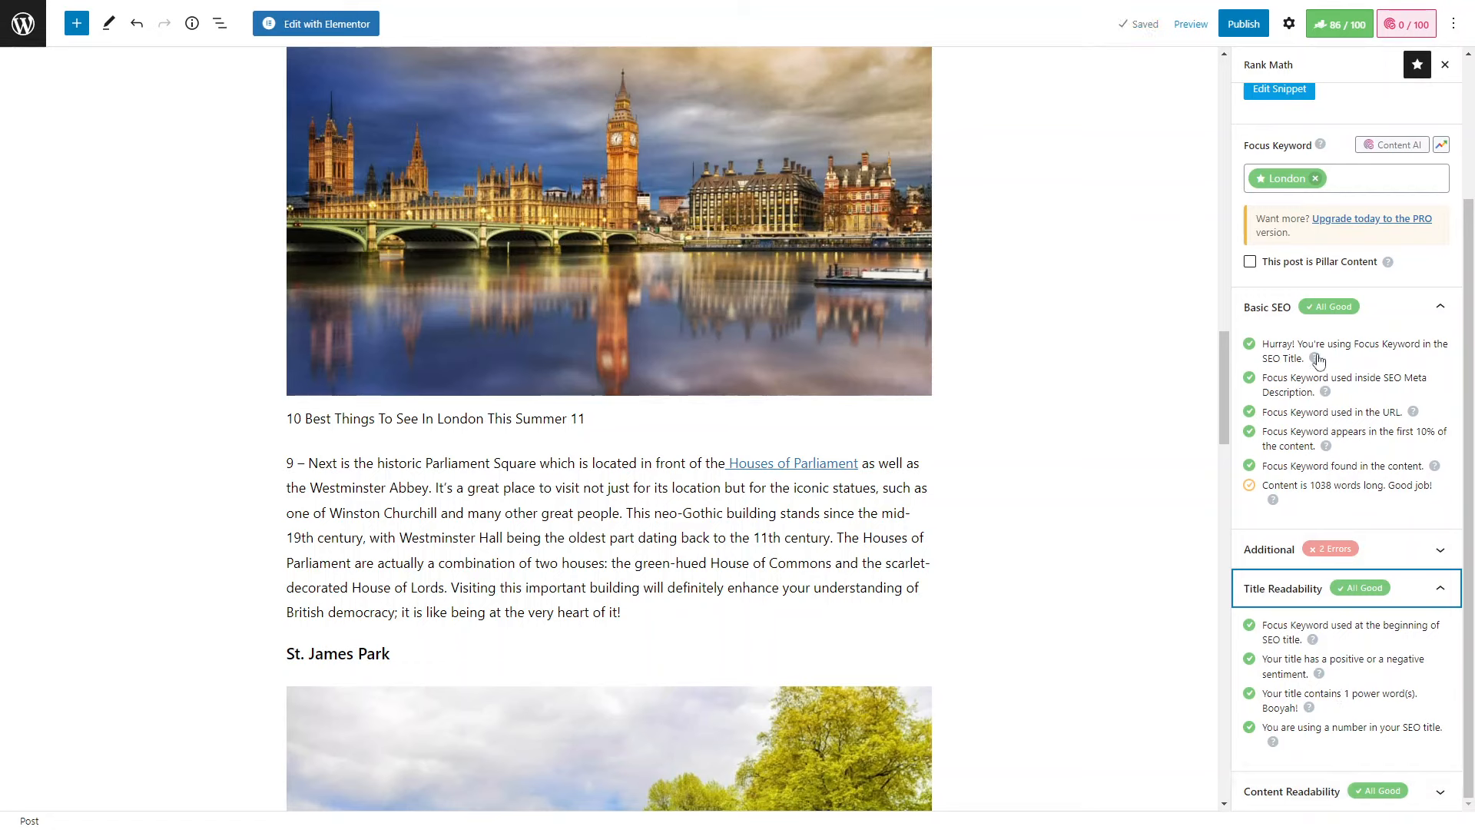
{"action": "left_click", "coordinate": [1274, 744]}
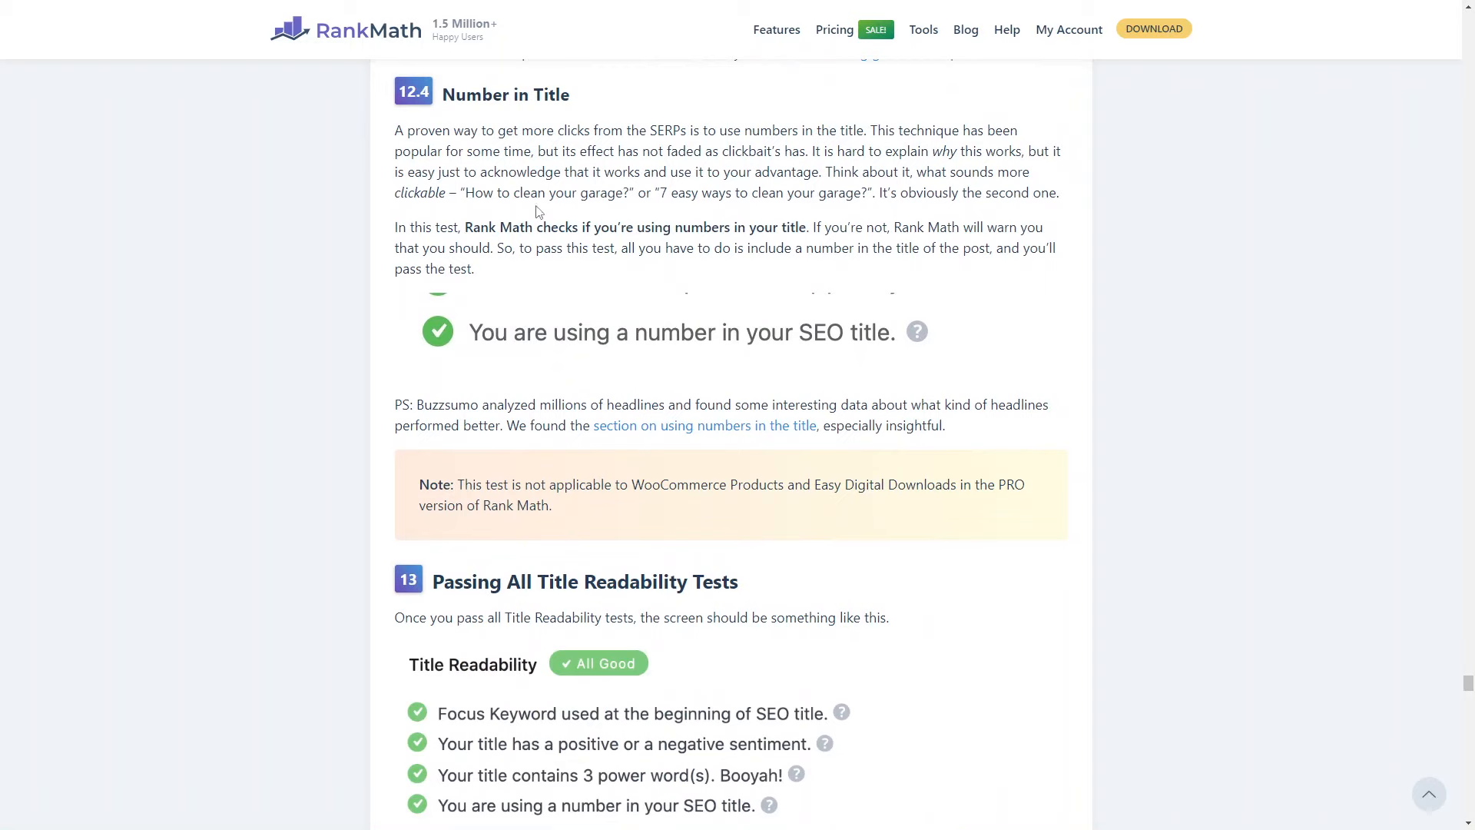
{"action": "left_click_drag", "start_coordinate": [395, 134], "coordinate": [555, 277]}
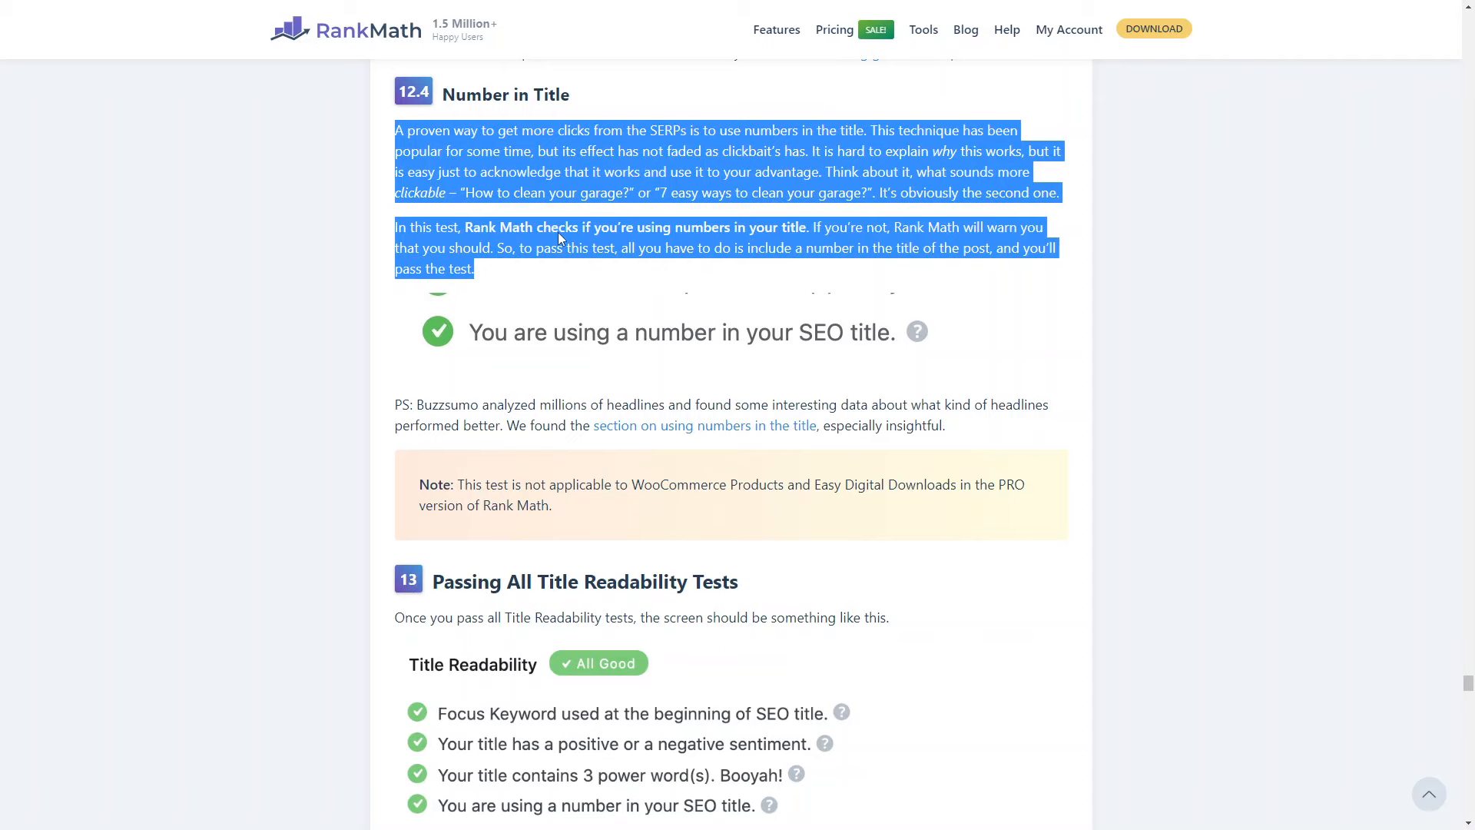
{"action": "scroll", "coordinate": [744, 350], "scroll_direction": "up", "scroll_amount": 4}
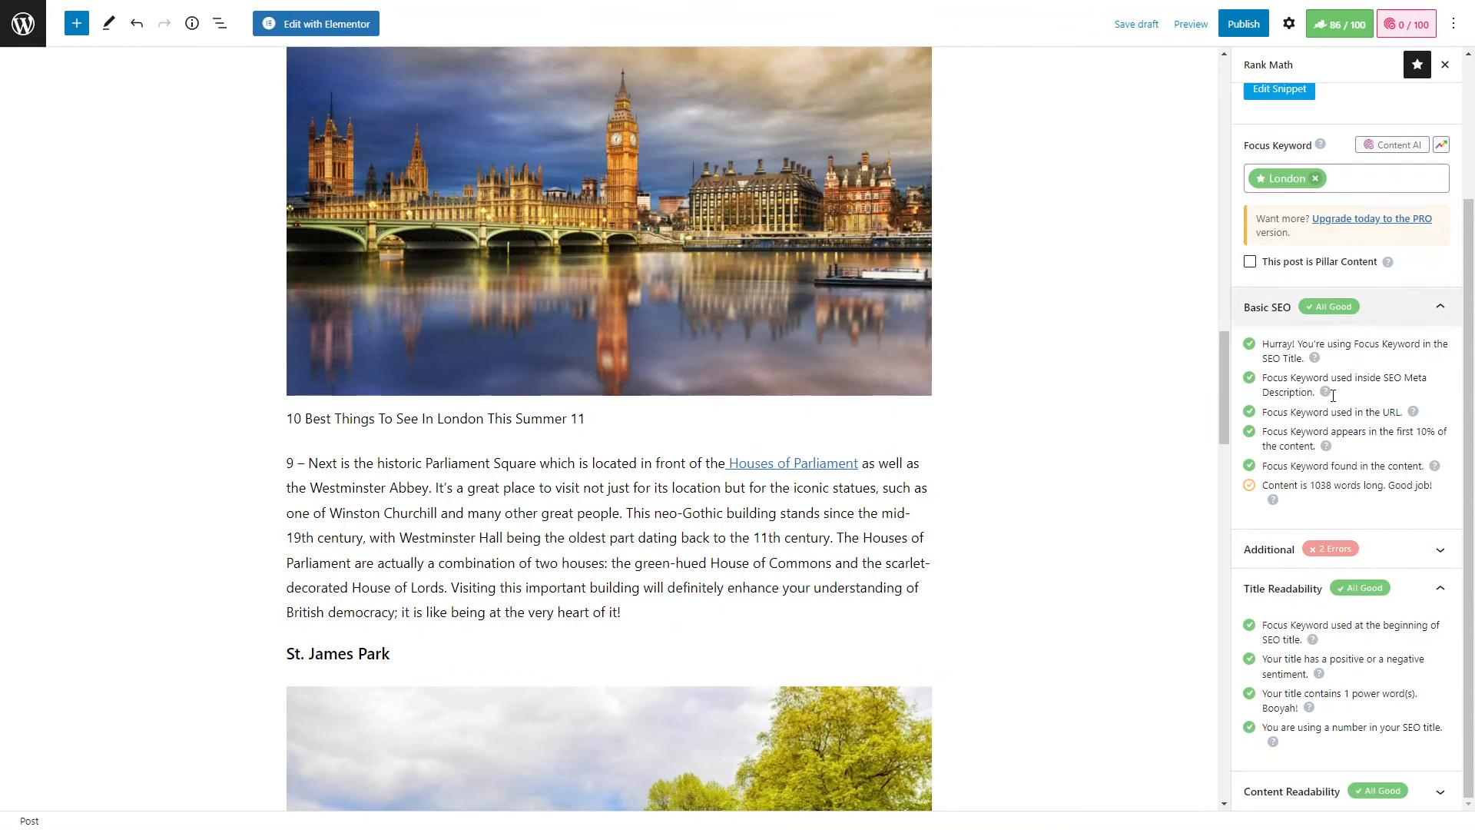
- Read the Overall Content Length help article for the content length check, including its word count scoring guide
{"action": "left_click", "coordinate": [1399, 550]}
{"action": "scroll", "coordinate": [1399, 538], "scroll_direction": "down", "scroll_amount": 1}
{"action": "left_click", "coordinate": [1323, 542]}
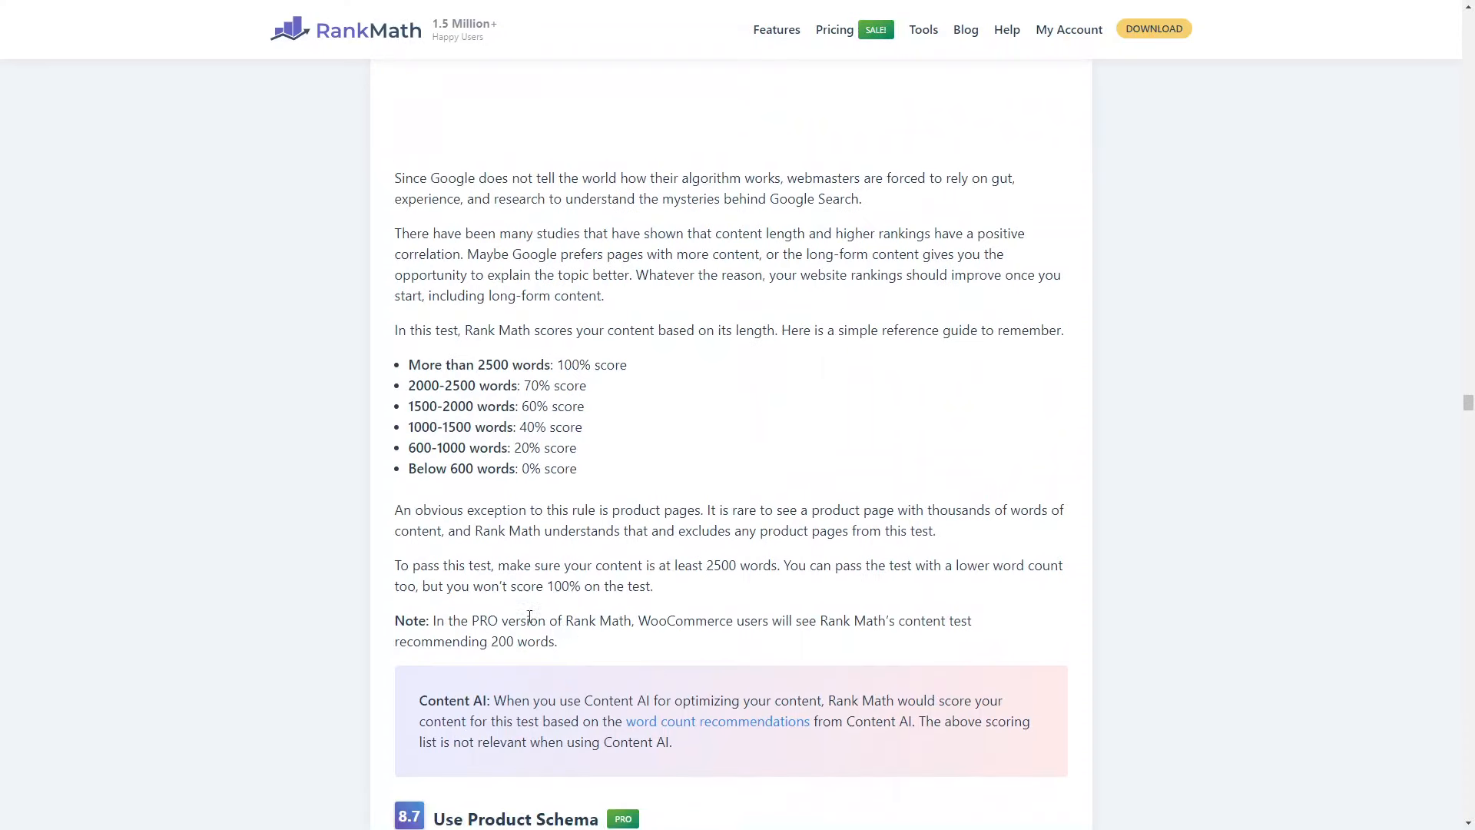
{"action": "scroll", "coordinate": [529, 616], "scroll_direction": "up", "scroll_amount": 1}
{"action": "left_click_drag", "start_coordinate": [407, 431], "coordinate": [701, 581]}
{"action": "left_click", "coordinate": [701, 547]}
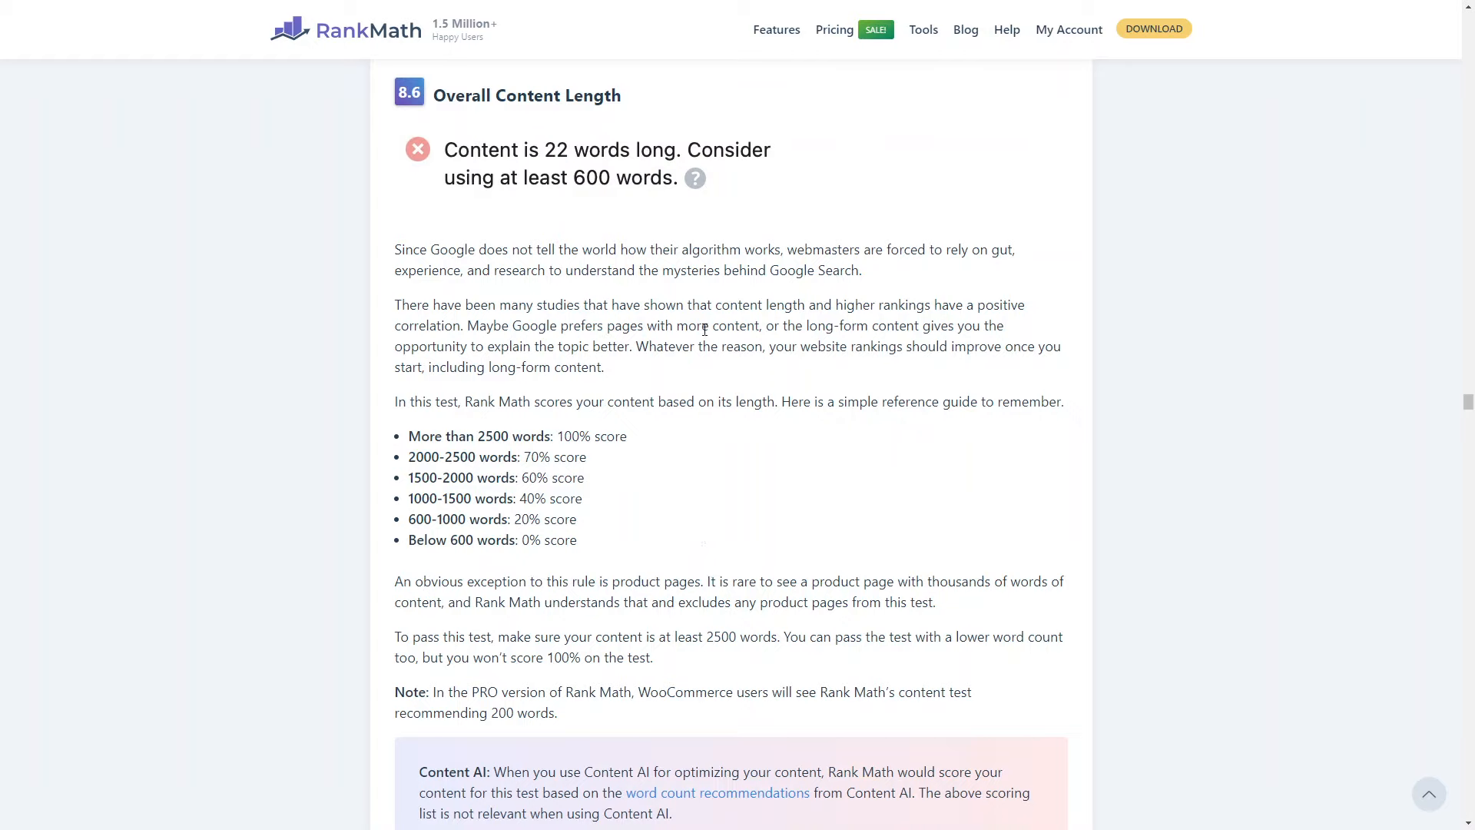
- Return to the post editor, close the options menu and review the Basic SEO checks beside the Parliament Square section
{"action": "mouse_move", "coordinate": [343, 6]}
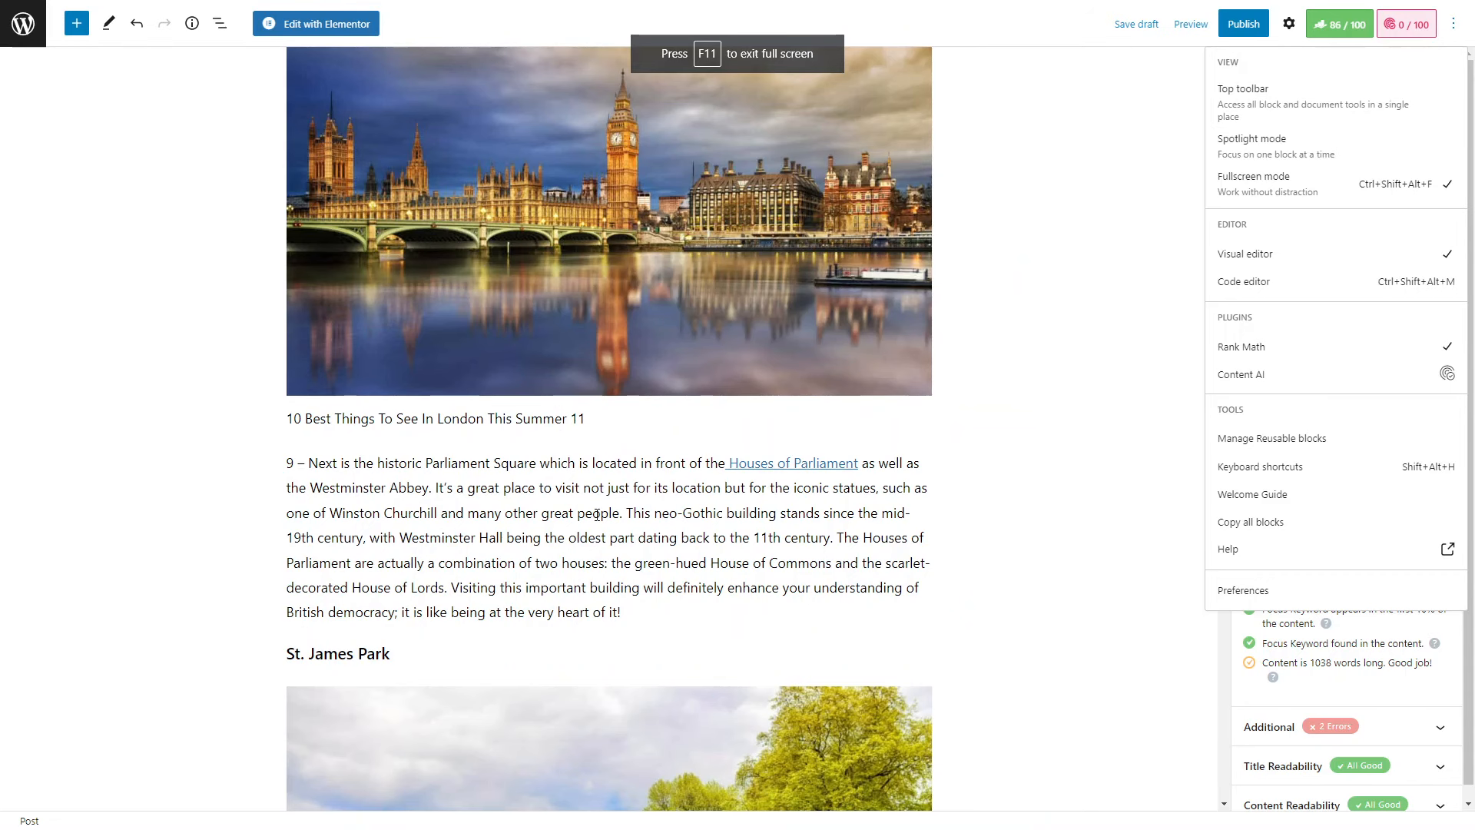
{"action": "left_click", "coordinate": [1125, 656]}
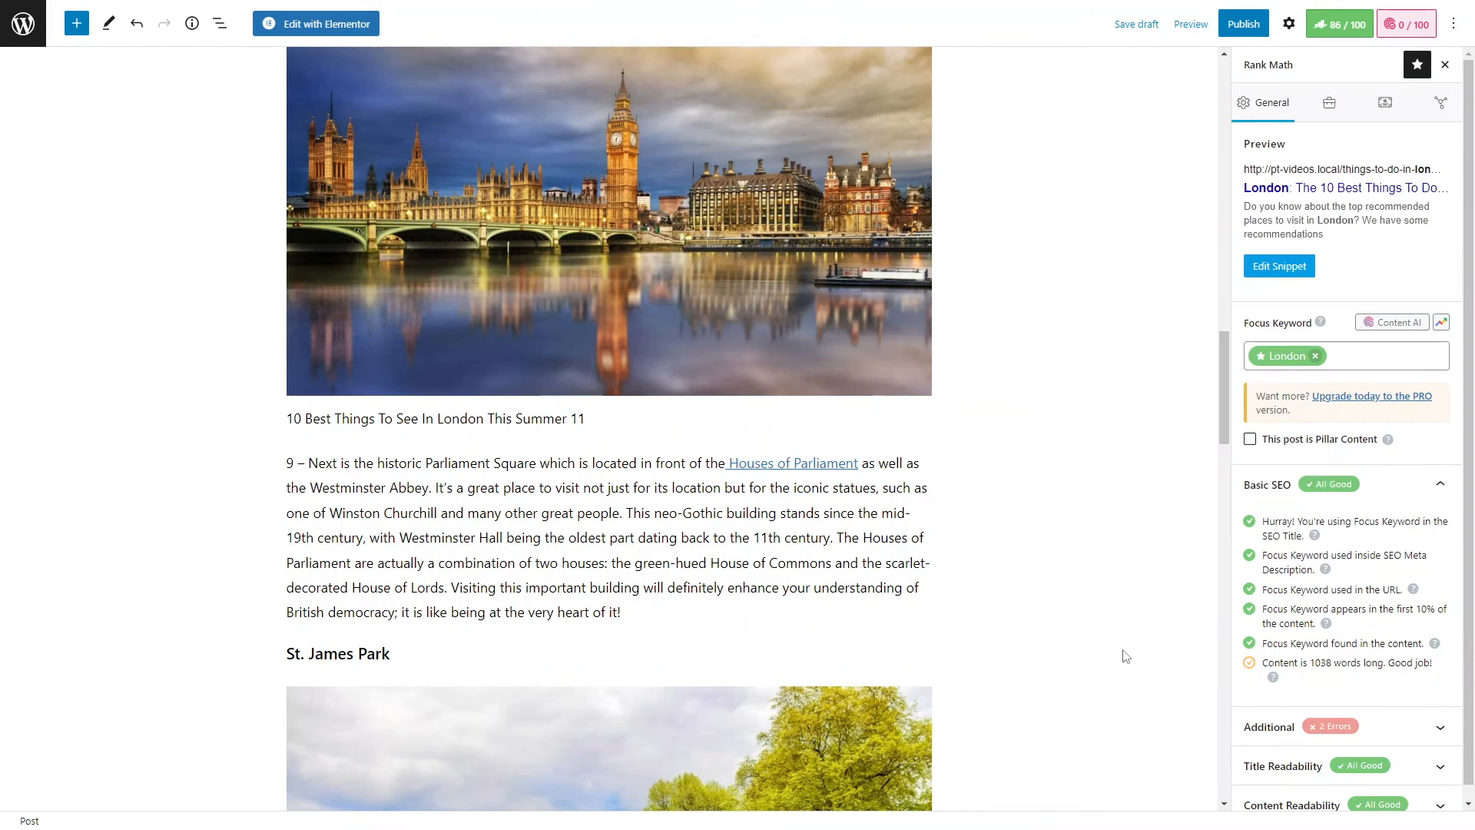
{"action": "scroll", "coordinate": [1177, 626], "scroll_direction": "up", "scroll_amount": 5}
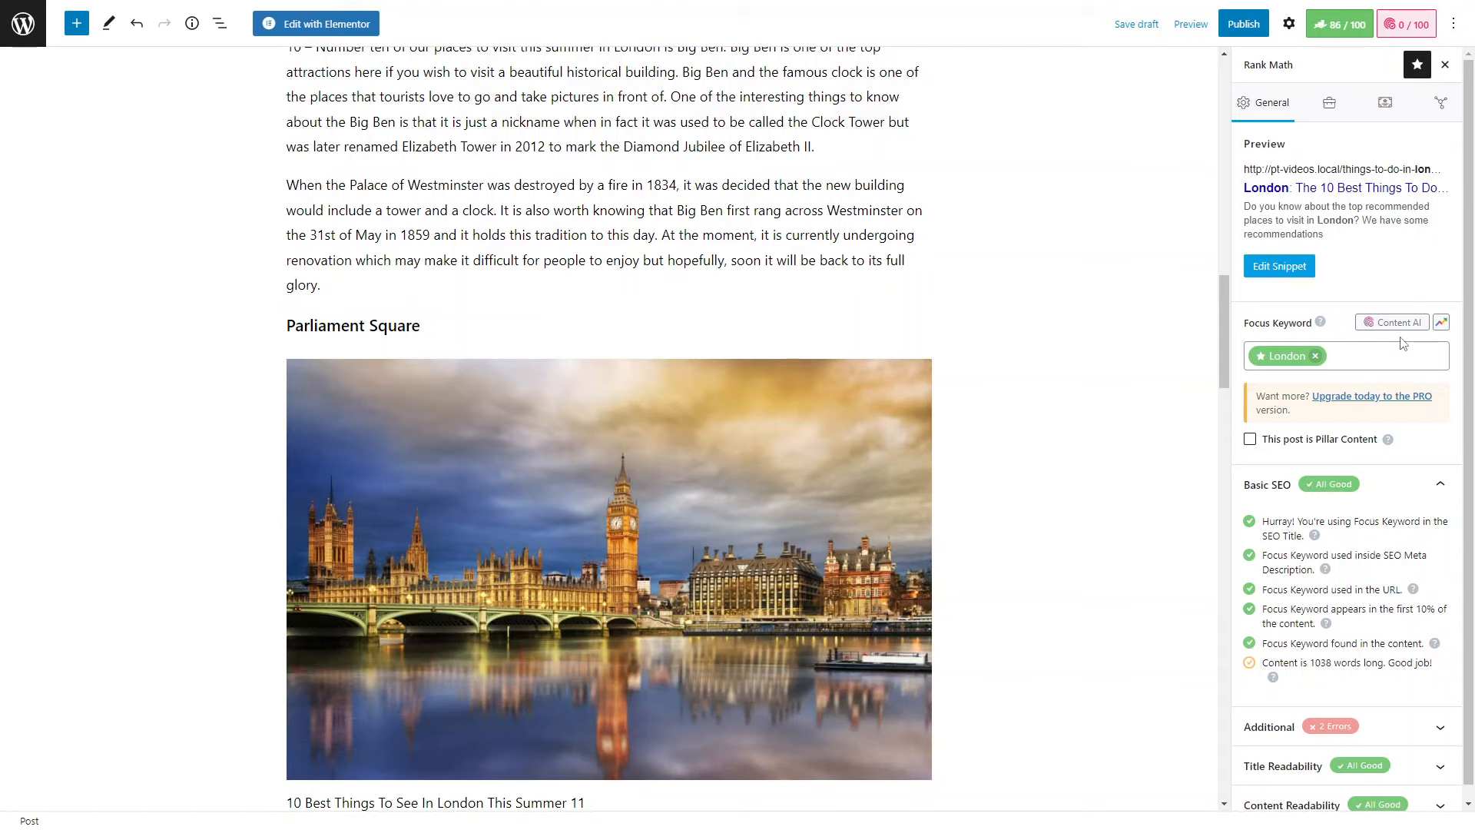
{"action": "scroll", "coordinate": [1403, 342], "scroll_direction": "down", "scroll_amount": 1}
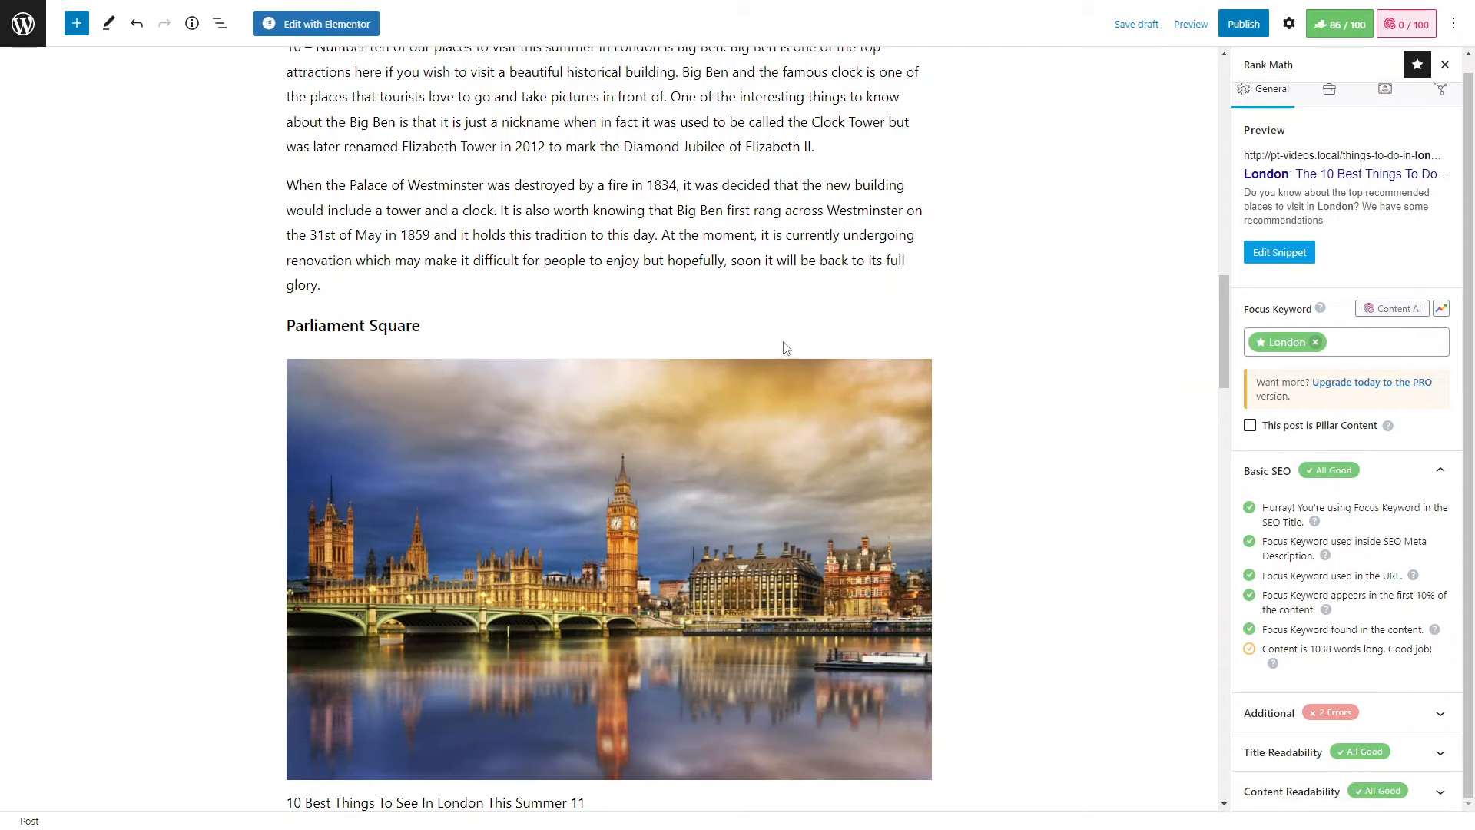
- Open the Rank Math PRO upgrade page, skim the Free vs Premium feature comparison and expand it to show more features
{"action": "left_click", "coordinate": [1346, 388]}
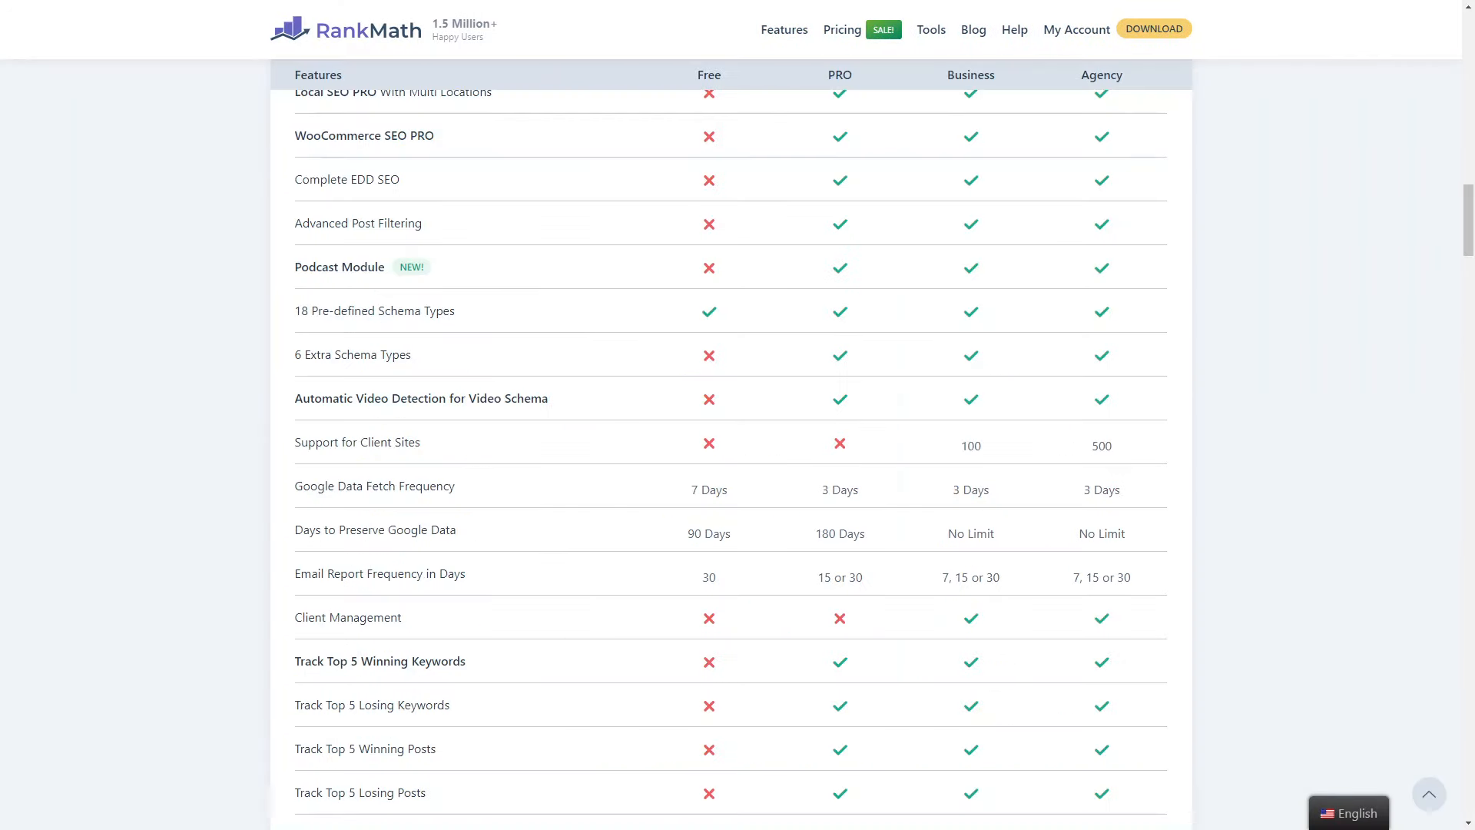
{"action": "scroll", "coordinate": [299, 616], "scroll_direction": "down", "scroll_amount": 15}
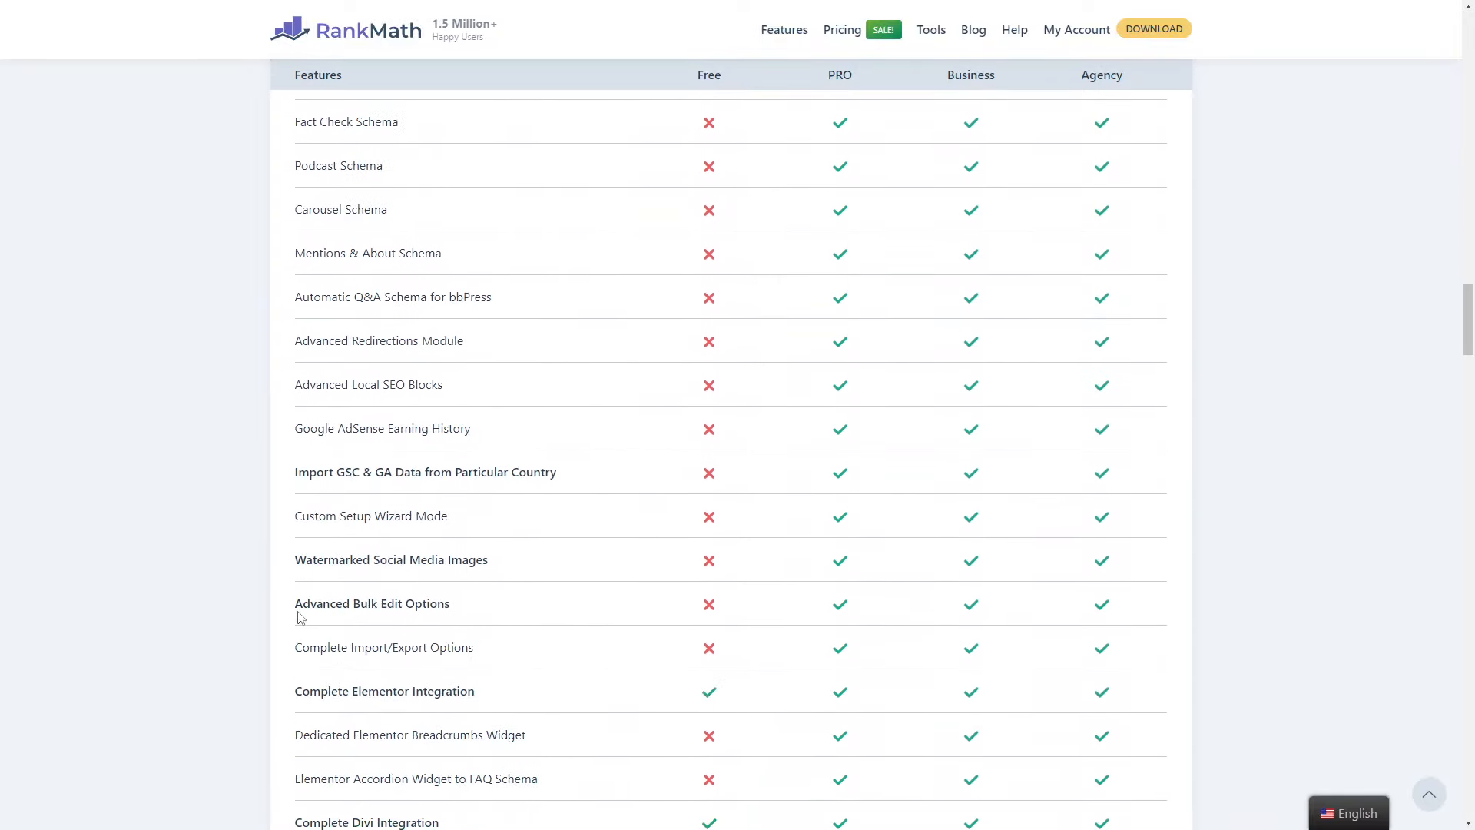
{"action": "scroll", "coordinate": [299, 617], "scroll_direction": "down", "scroll_amount": 4}
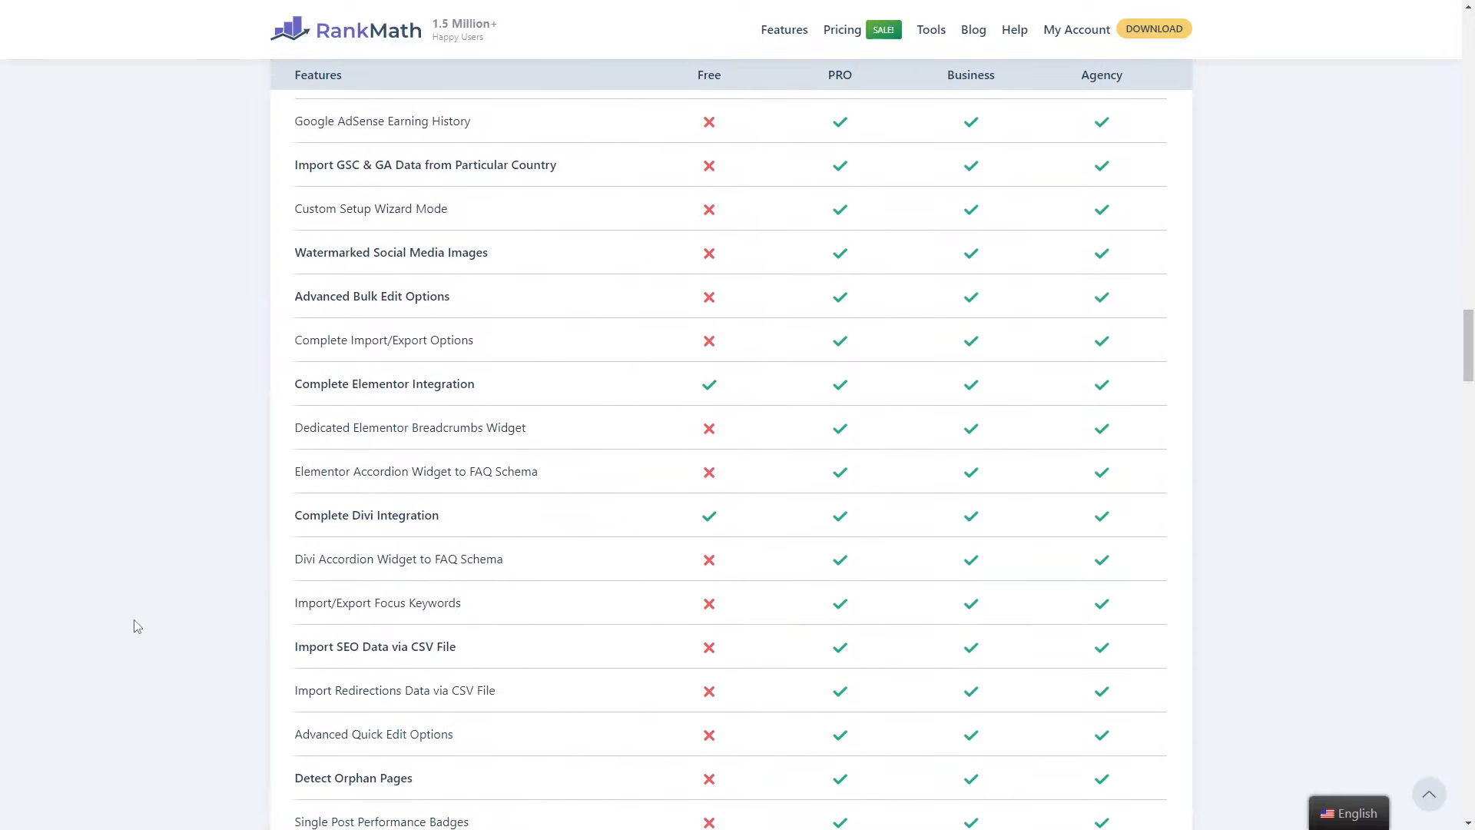
{"action": "scroll", "coordinate": [312, 545], "scroll_direction": "down", "scroll_amount": 13}
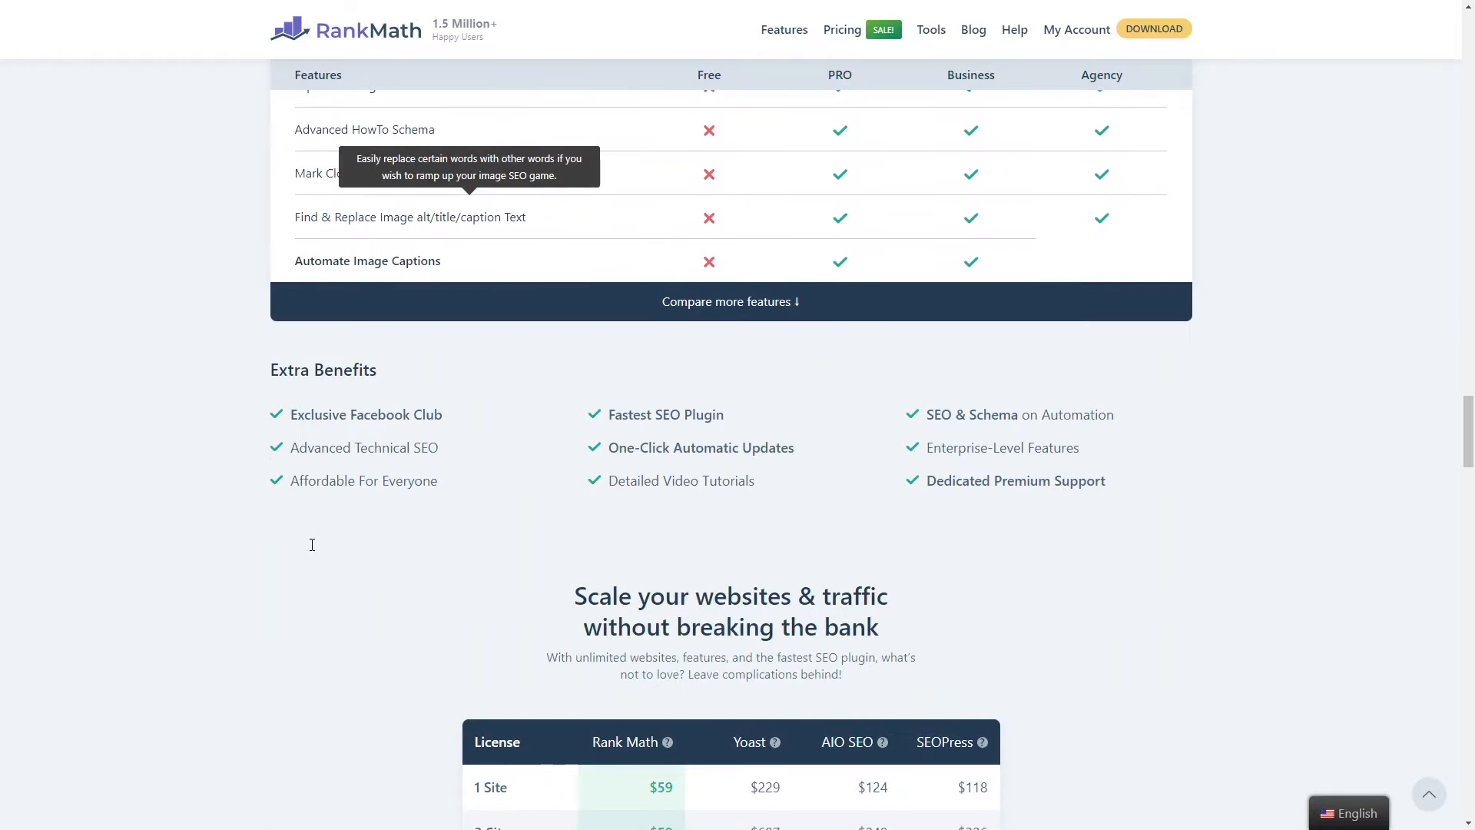
{"action": "left_click", "coordinate": [635, 307]}
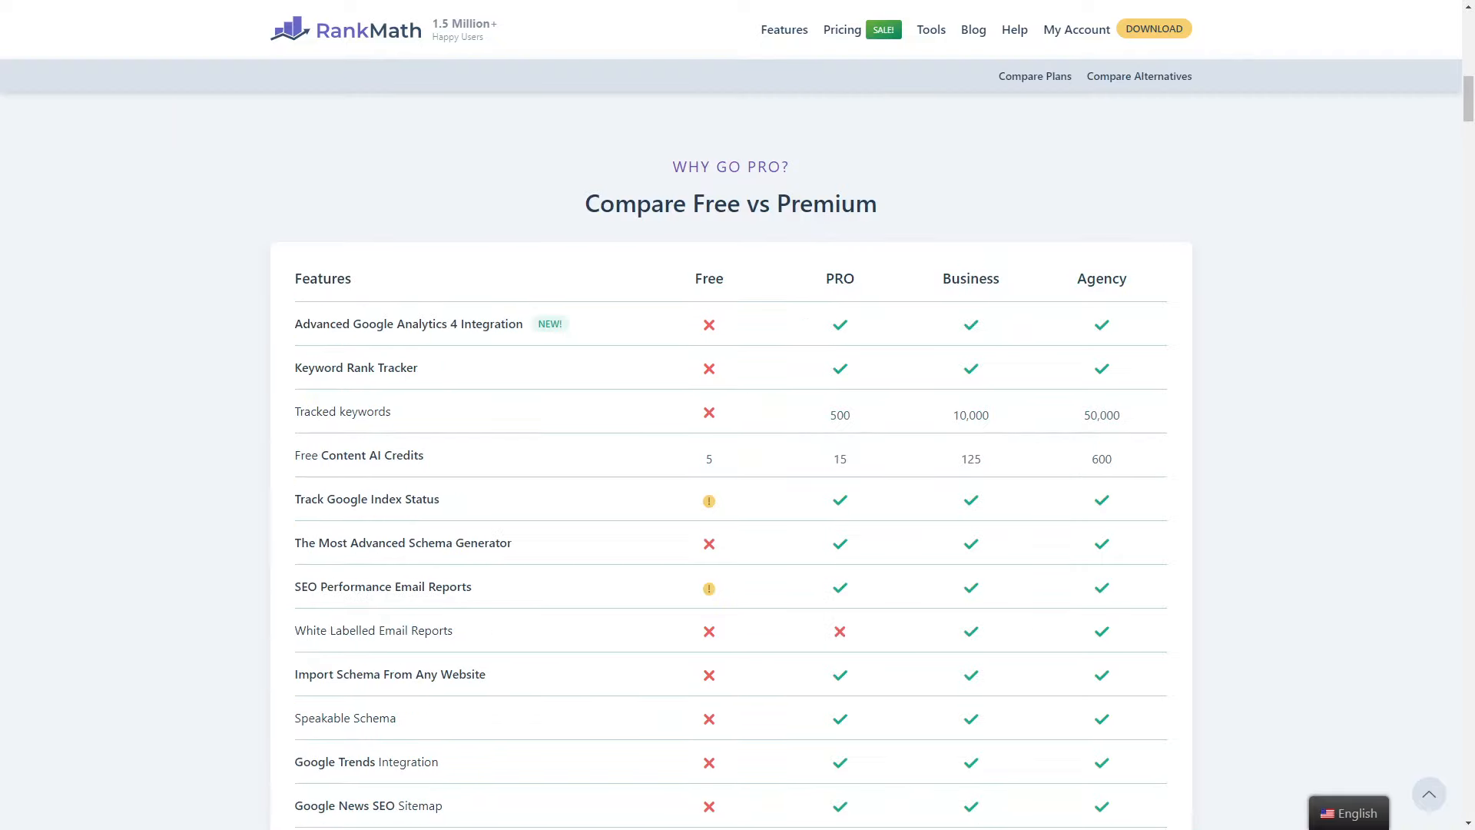
- Examine the expanded Free vs Premium comparison, from Google Analytics 4 integration to the tracking of winning and losing keywords and posts
{"action": "scroll", "coordinate": [454, 344], "scroll_direction": "up", "scroll_amount": 8}
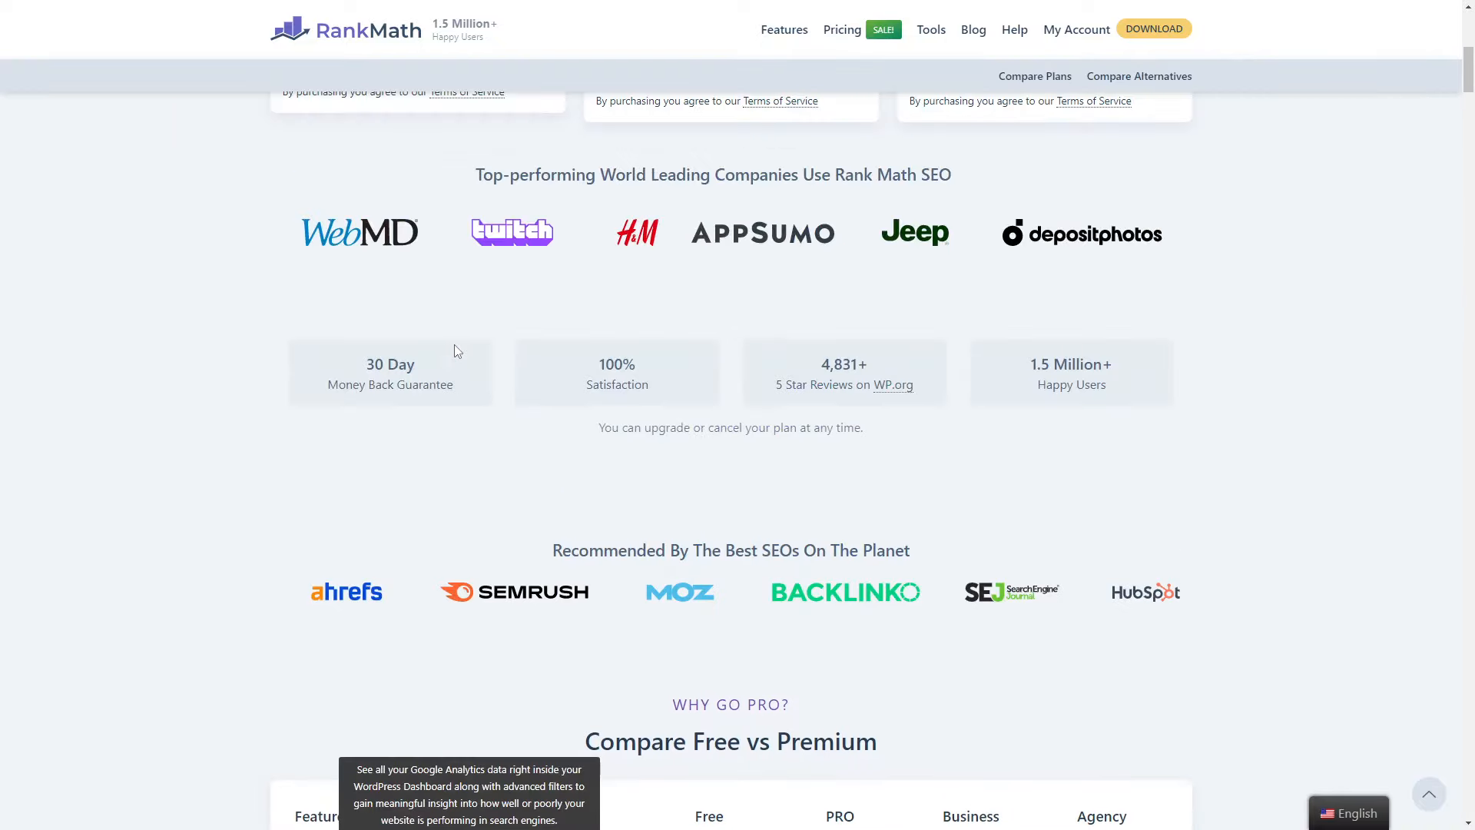
{"action": "scroll", "coordinate": [454, 344], "scroll_direction": "down", "scroll_amount": 8}
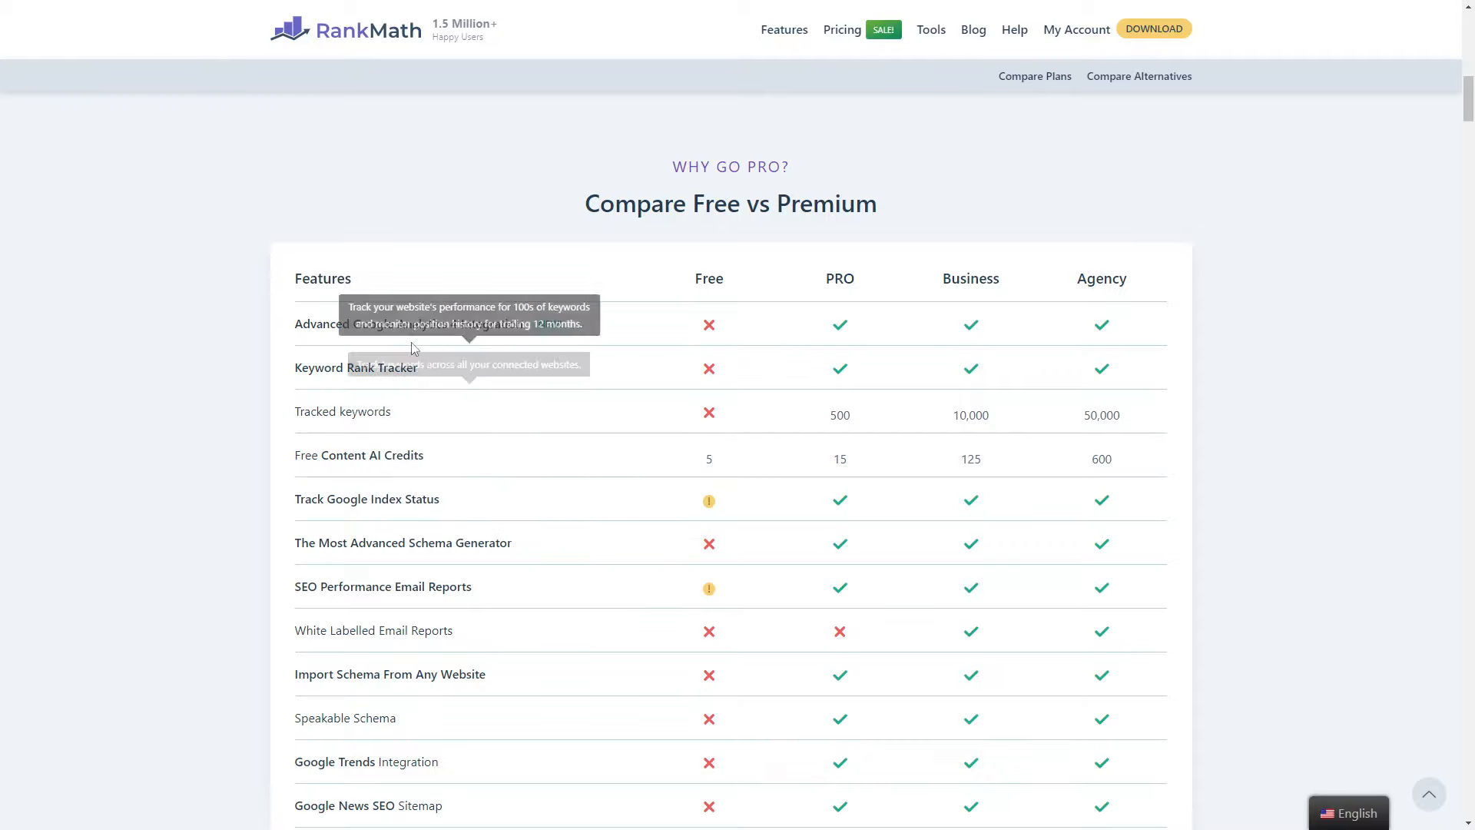
{"action": "scroll", "coordinate": [533, 418], "scroll_direction": "down", "scroll_amount": 2}
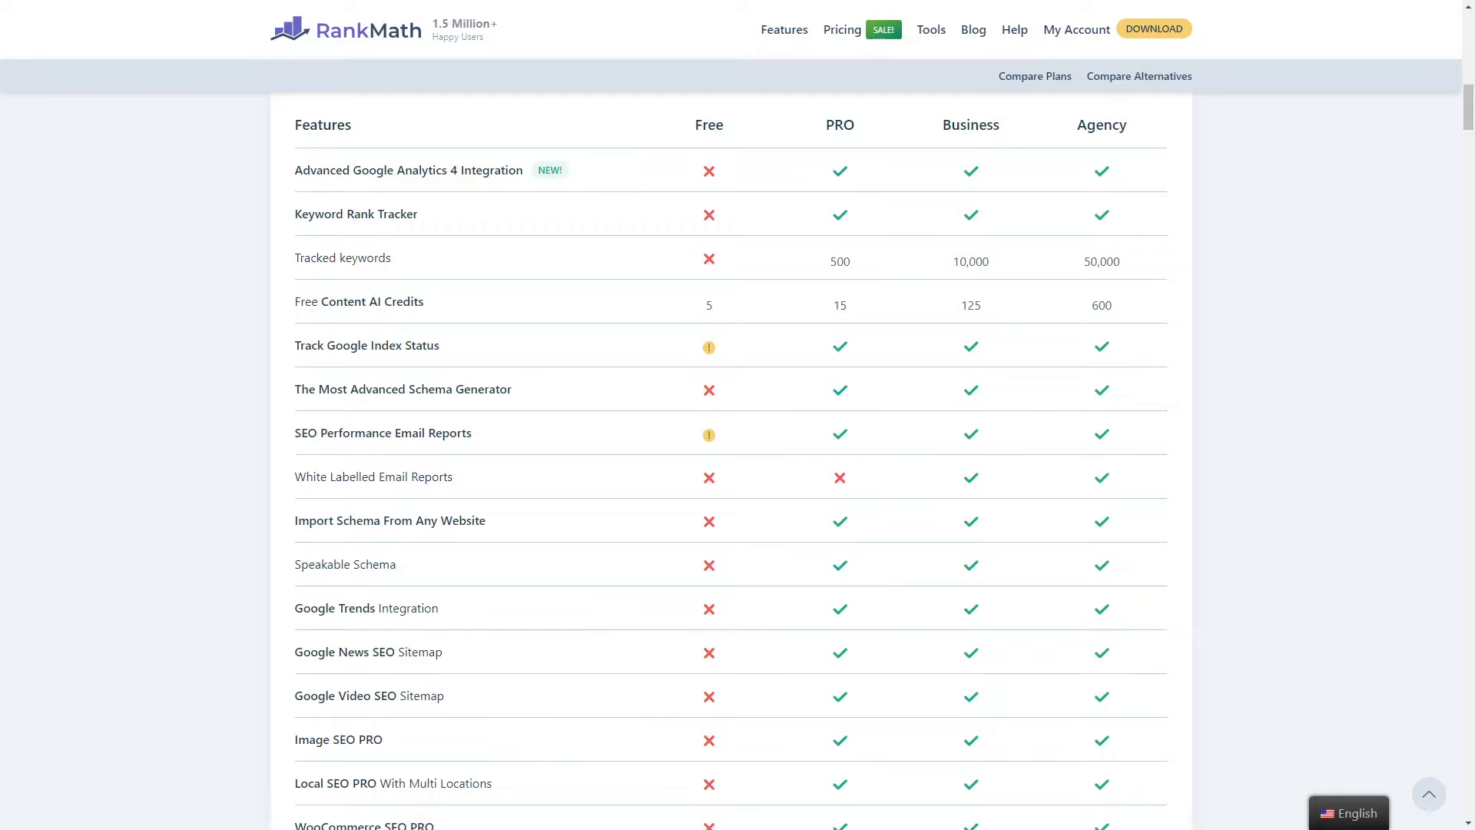
{"action": "scroll", "coordinate": [313, 276], "scroll_direction": "down", "scroll_amount": 12}
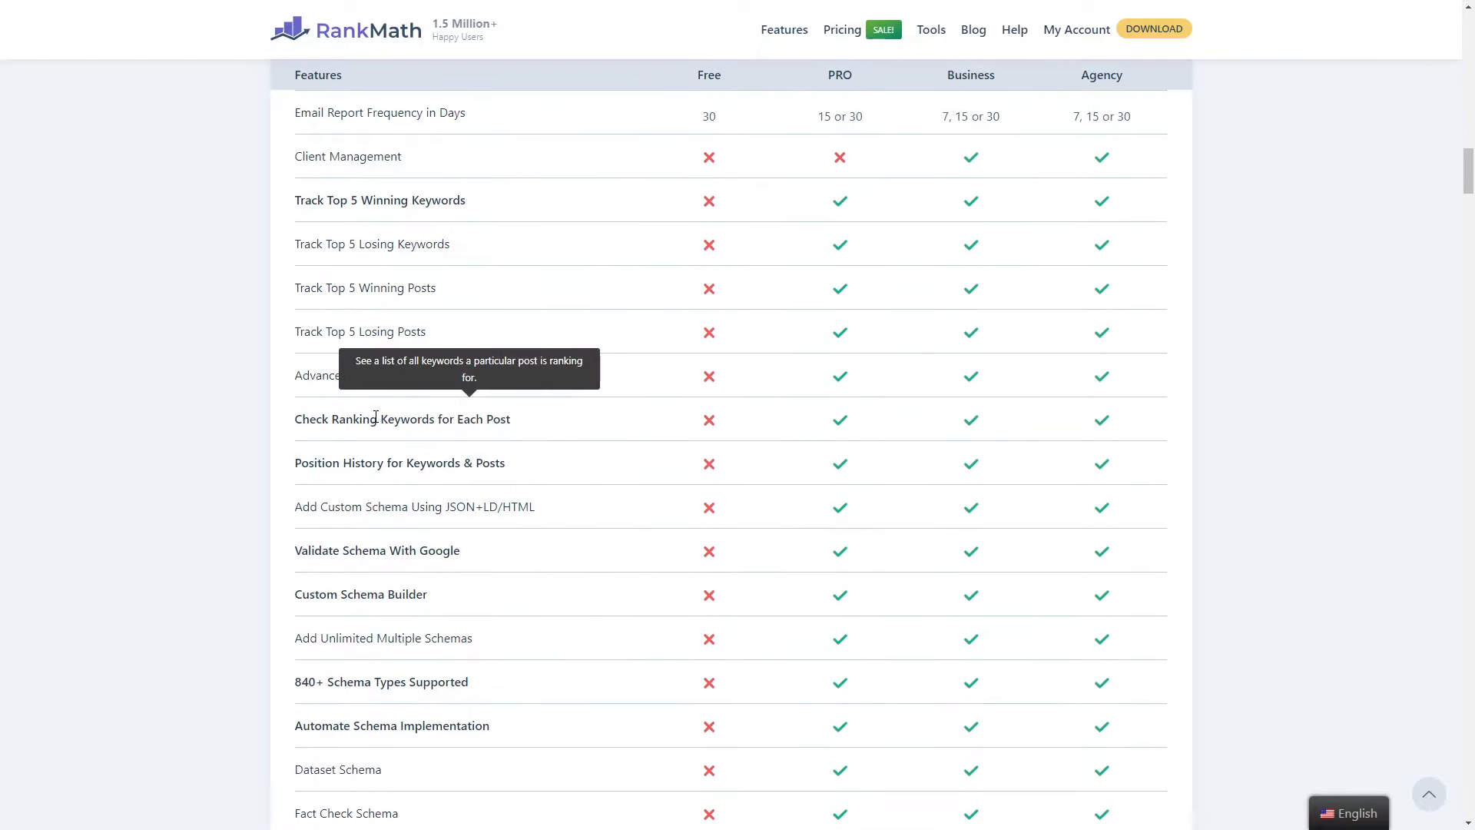
{"action": "scroll", "coordinate": [374, 416], "scroll_direction": "up", "scroll_amount": 1}
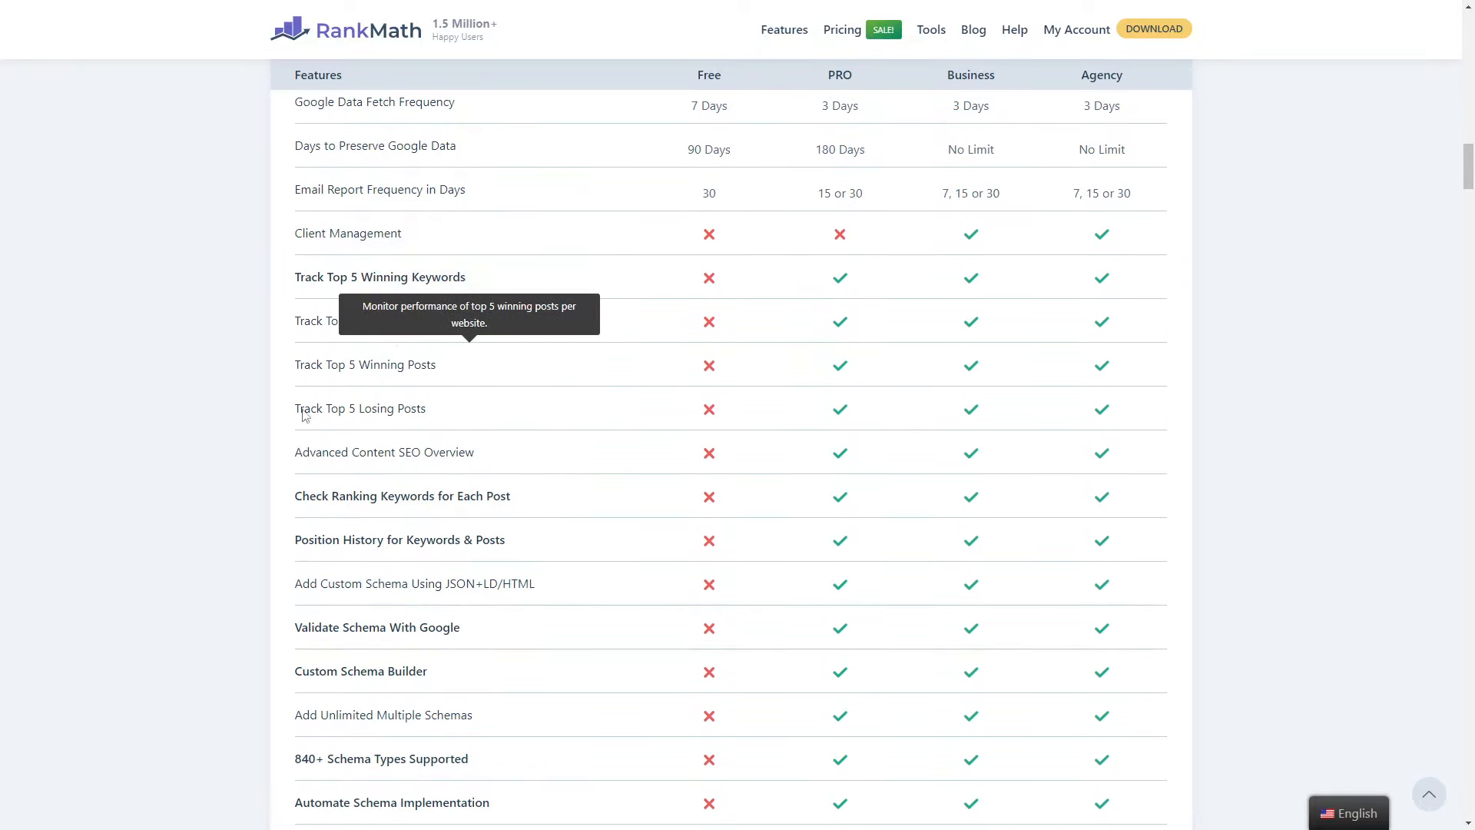
{"action": "mouse_move", "coordinate": [367, 317]}
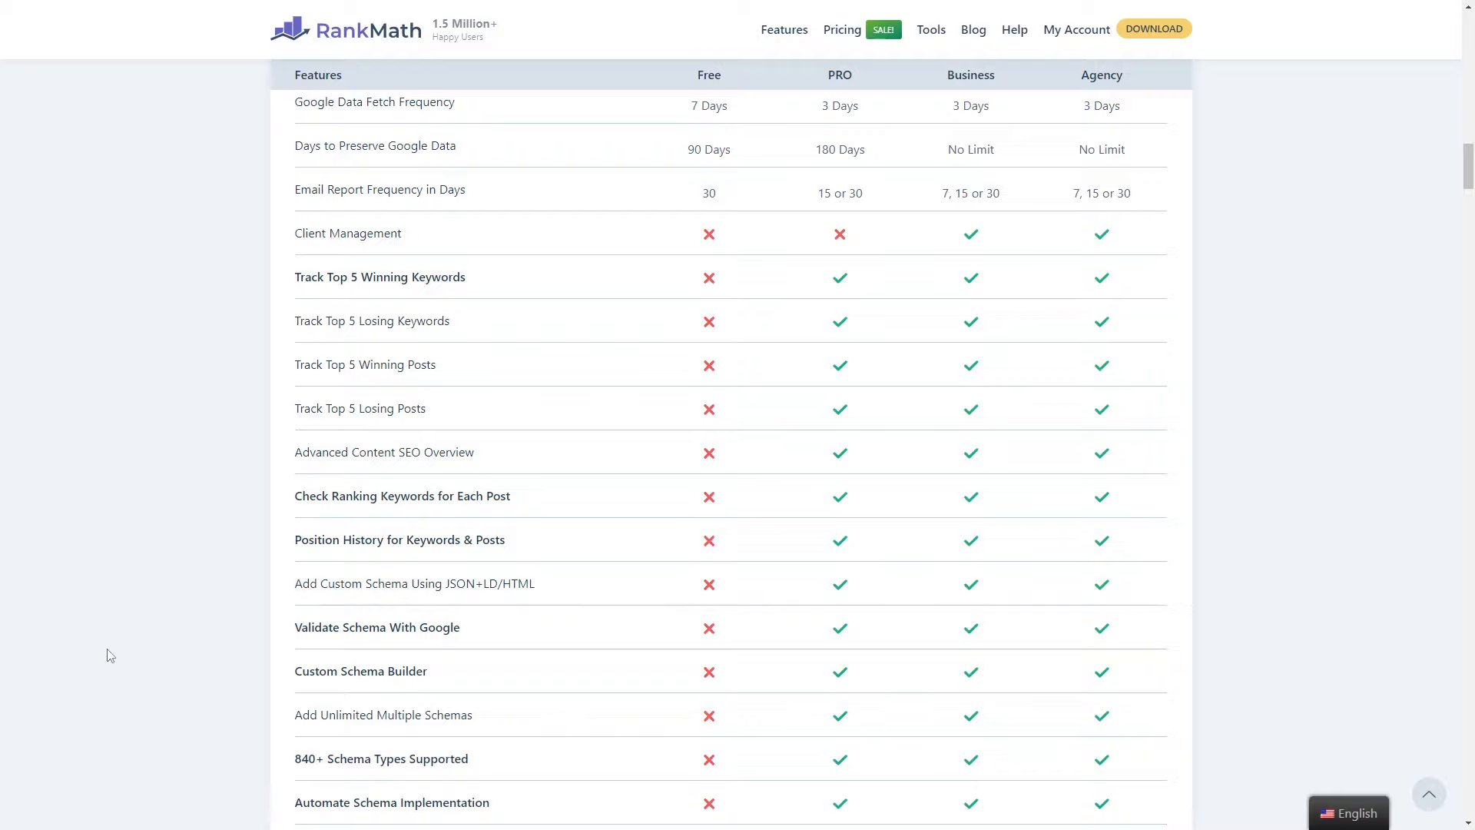
- Compare the Free, PRO, Business and Agency plans from the start of the feature table through the custom schema features
{"action": "scroll", "coordinate": [707, 602], "scroll_direction": "up", "scroll_amount": 20}
{"action": "scroll", "coordinate": [710, 607], "scroll_direction": "down", "scroll_amount": 6}
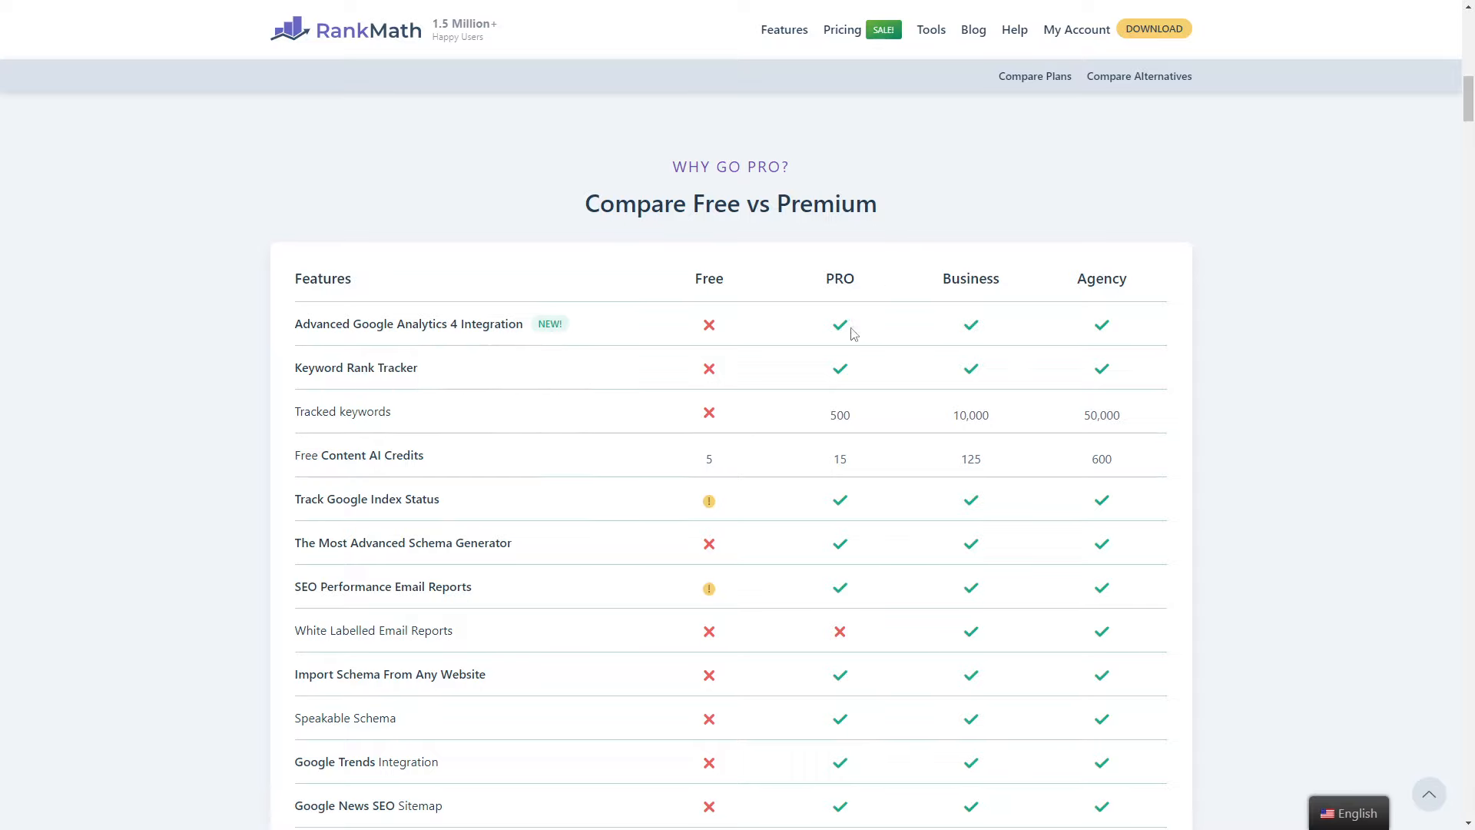
{"action": "scroll", "coordinate": [853, 334], "scroll_direction": "down", "scroll_amount": 7}
{"action": "scroll", "coordinate": [853, 334], "scroll_direction": "down", "scroll_amount": 4}
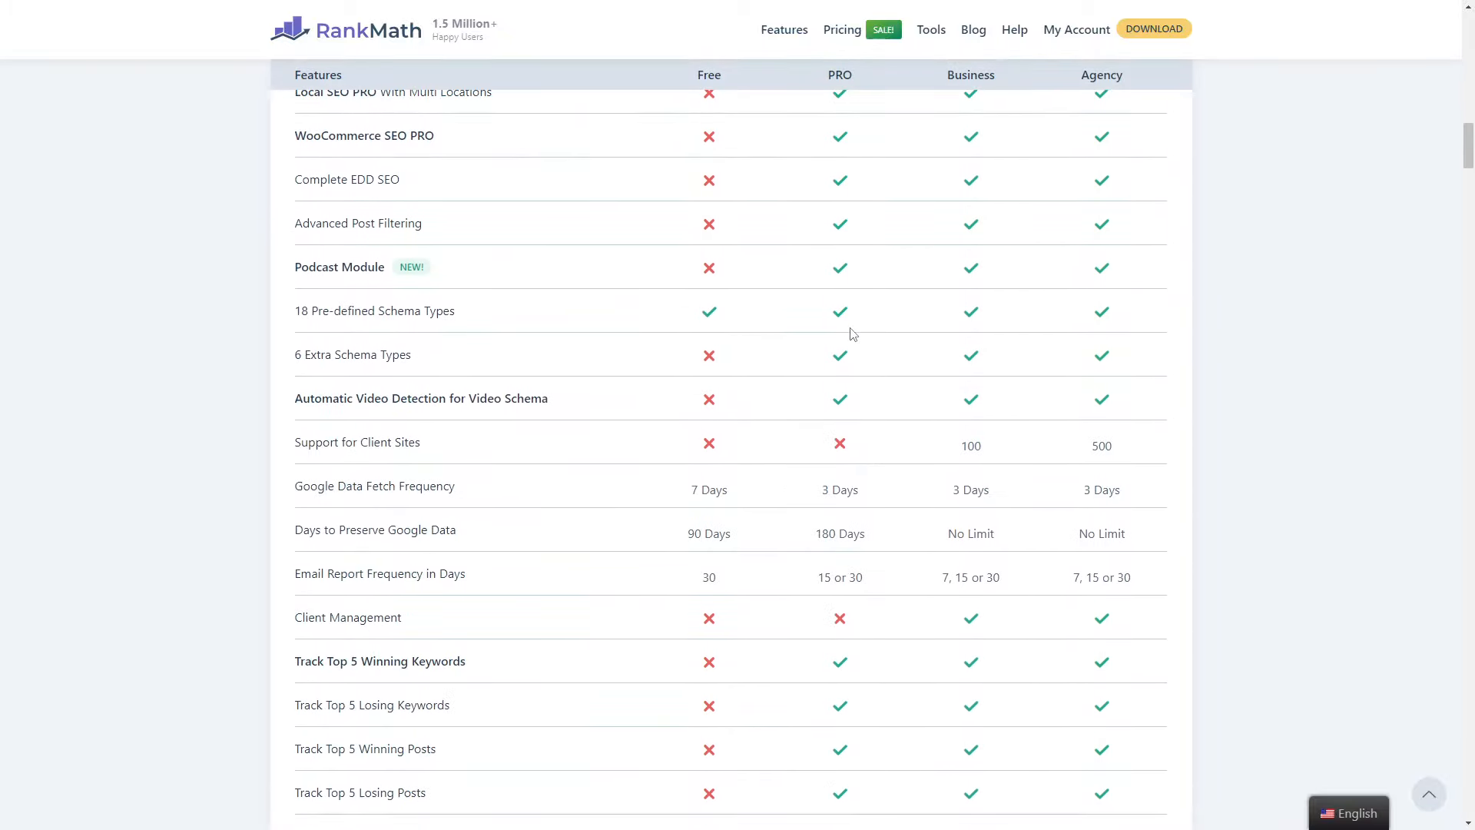
{"action": "scroll", "coordinate": [527, 501], "scroll_direction": "down", "scroll_amount": 6}
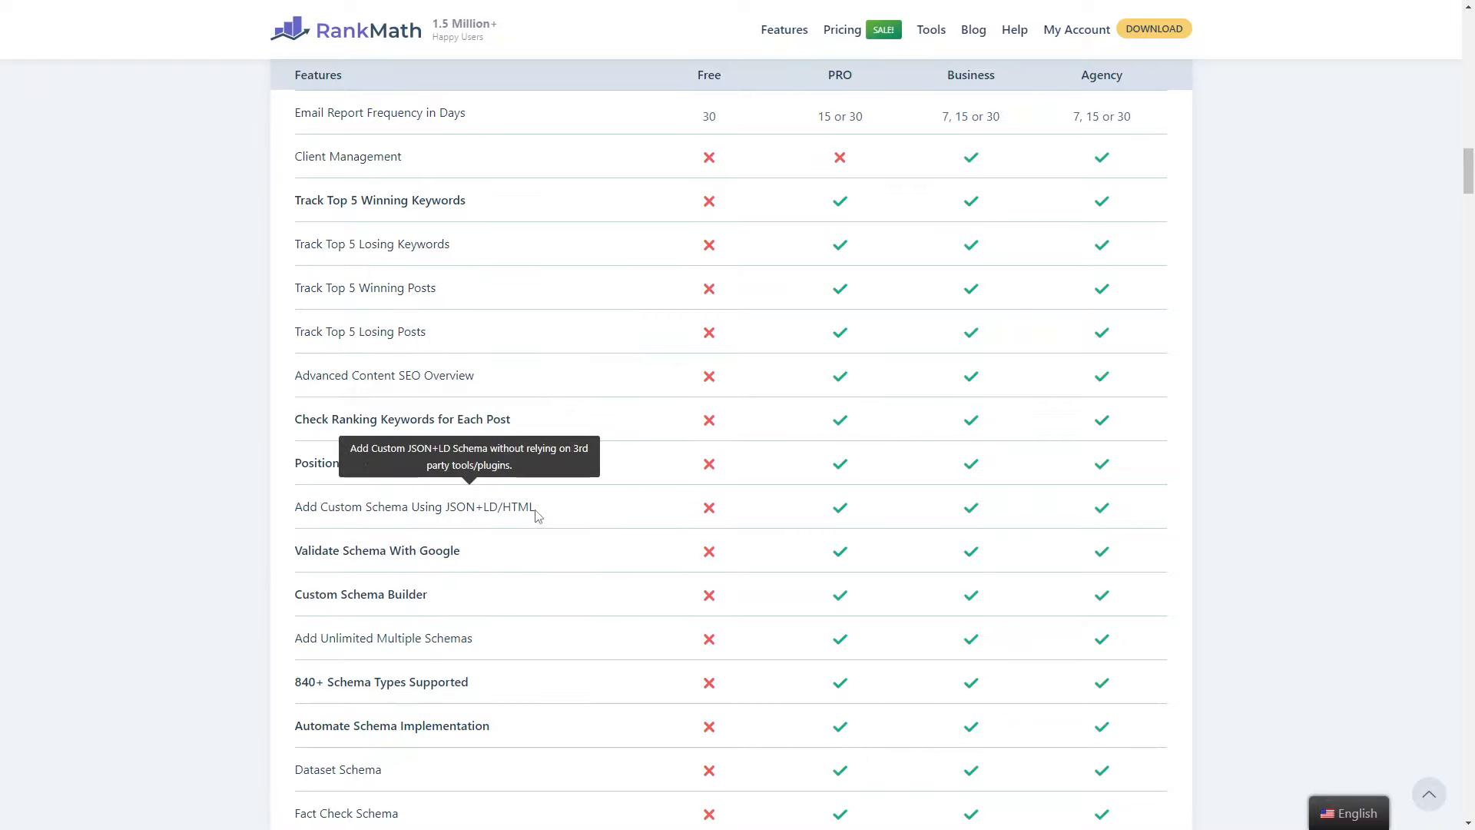
{"action": "scroll", "coordinate": [531, 510], "scroll_direction": "down", "scroll_amount": 7}
- Review the Agency, Business and PRO pricing plans, and return to the London post in the WordPress editor
{"action": "scroll", "coordinate": [536, 507], "scroll_direction": "up", "scroll_amount": 12}
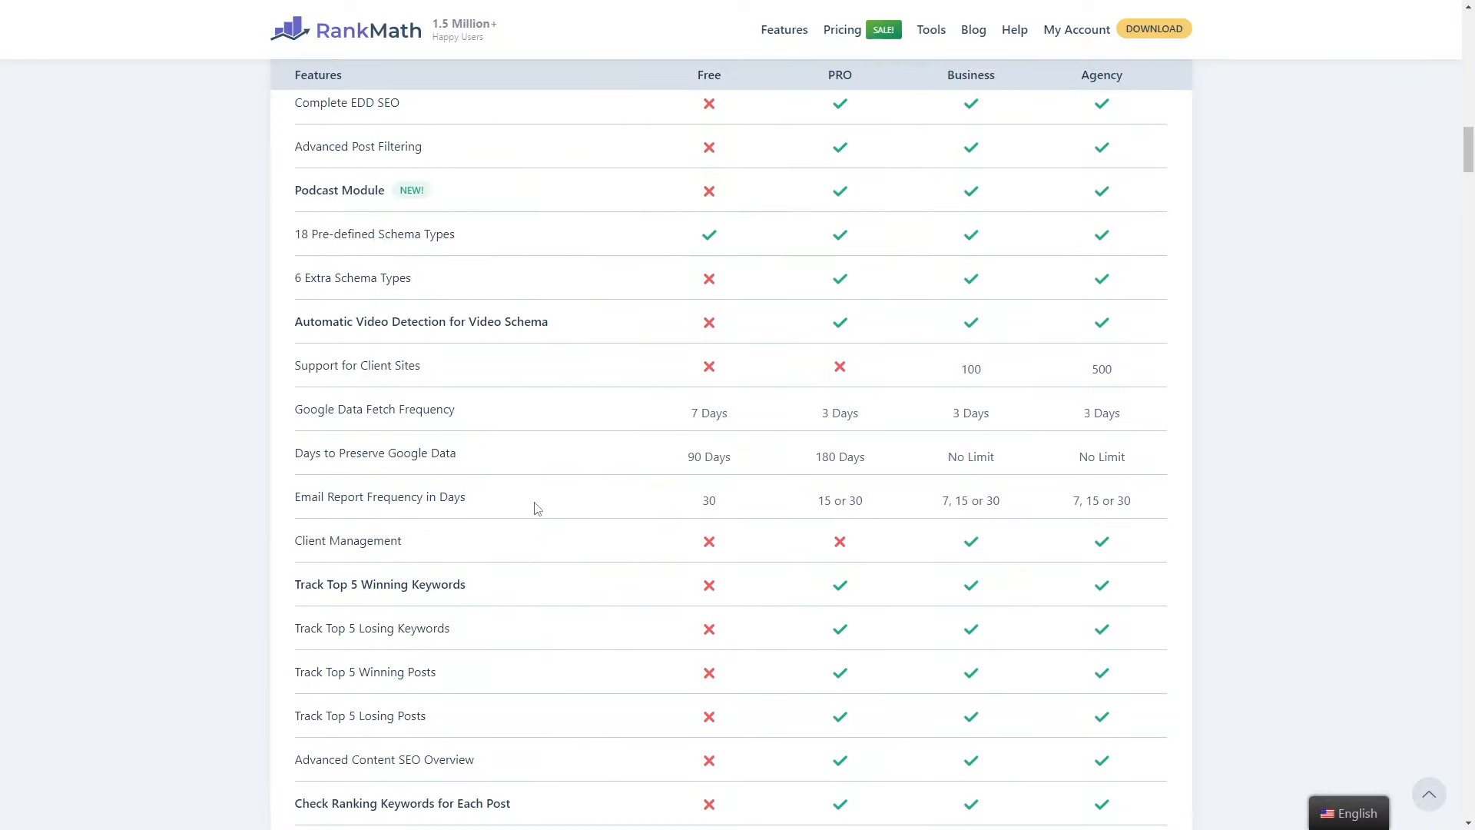
{"action": "scroll", "coordinate": [544, 278], "scroll_direction": "up", "scroll_amount": 20}
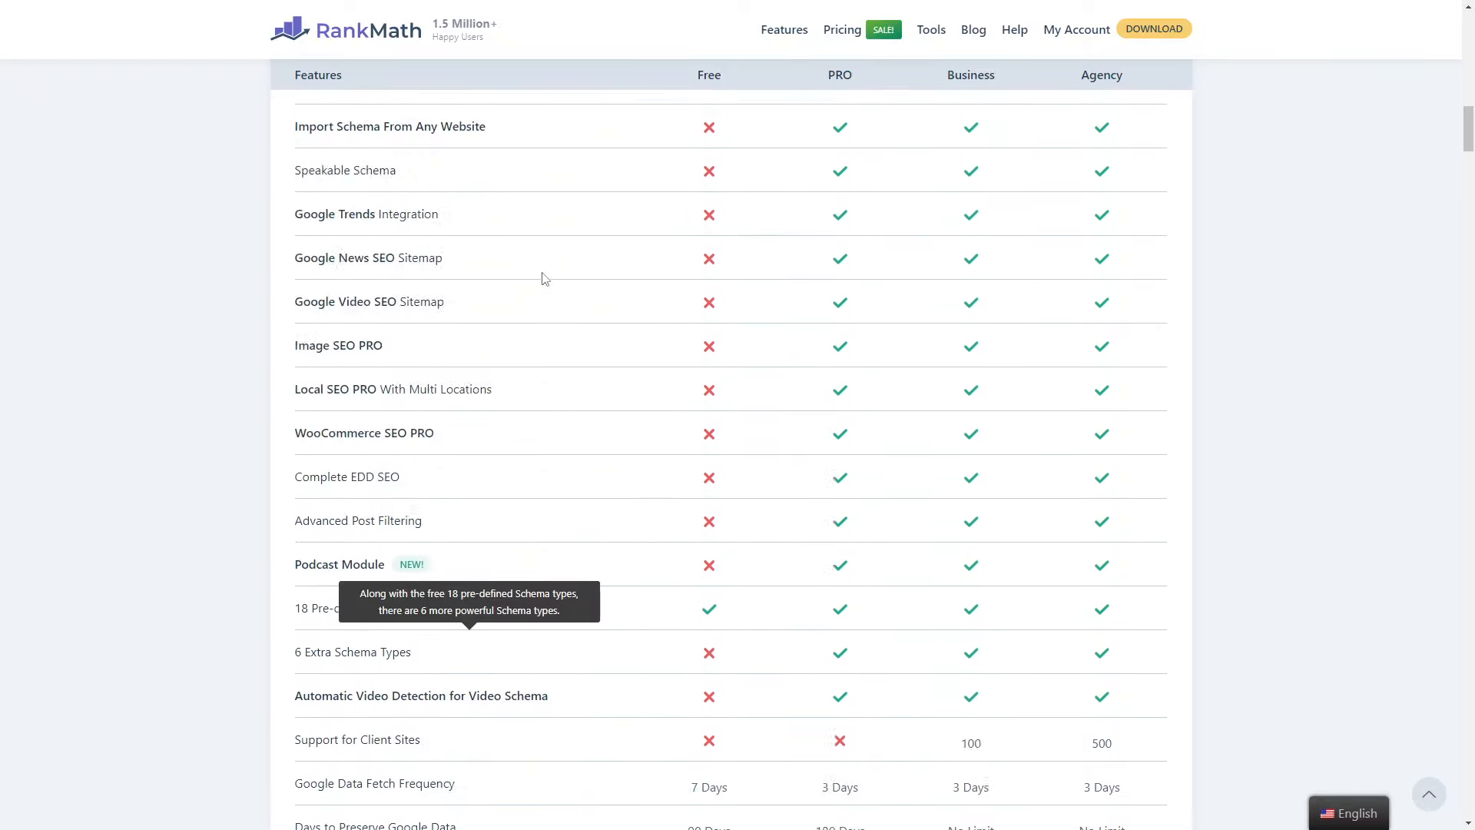
{"action": "scroll", "coordinate": [544, 278], "scroll_direction": "up", "scroll_amount": 7}
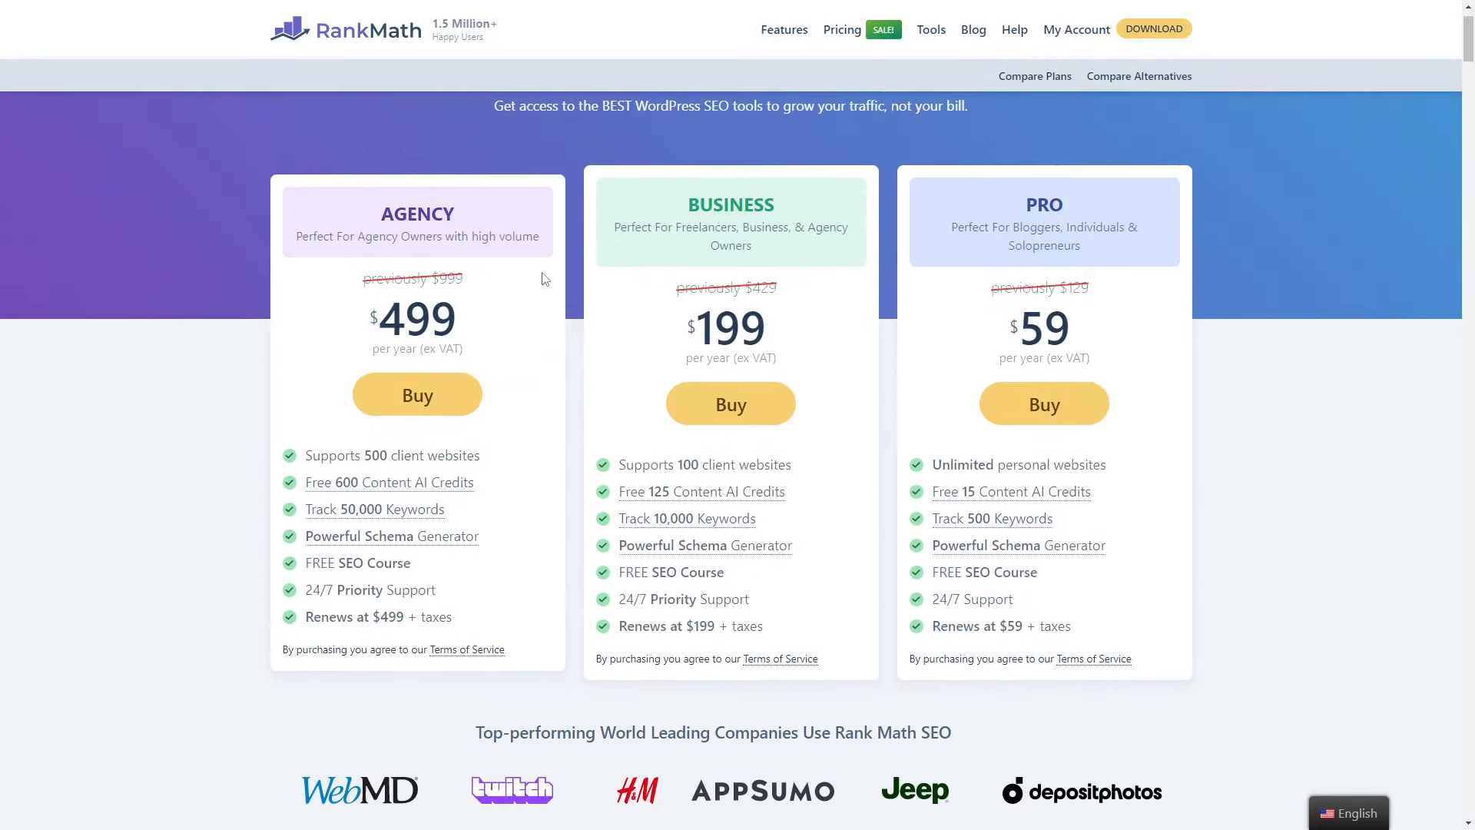
{"action": "left_click", "coordinate": [735, 54]}
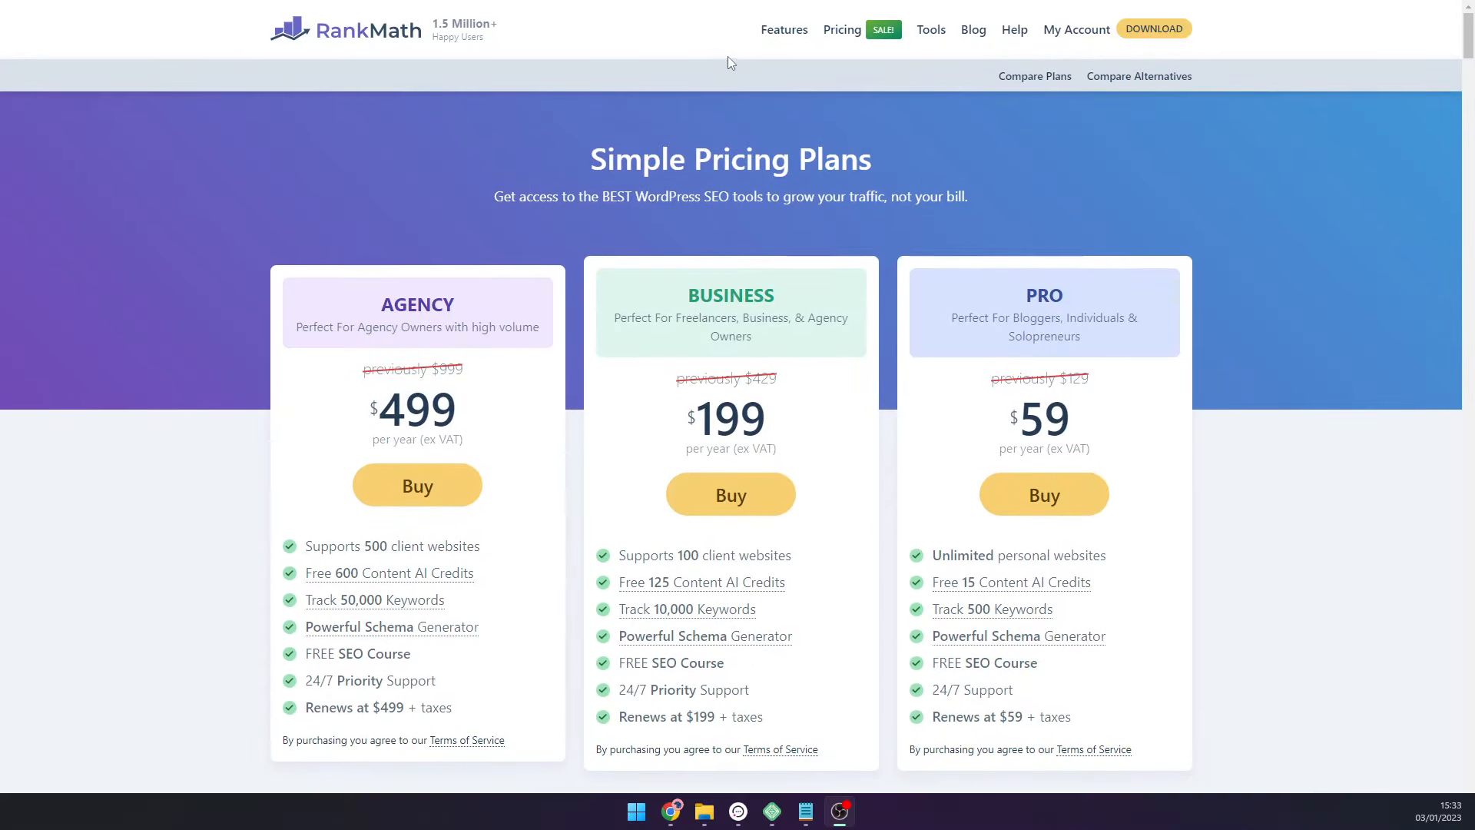
{"action": "left_click", "coordinate": [48, 12]}
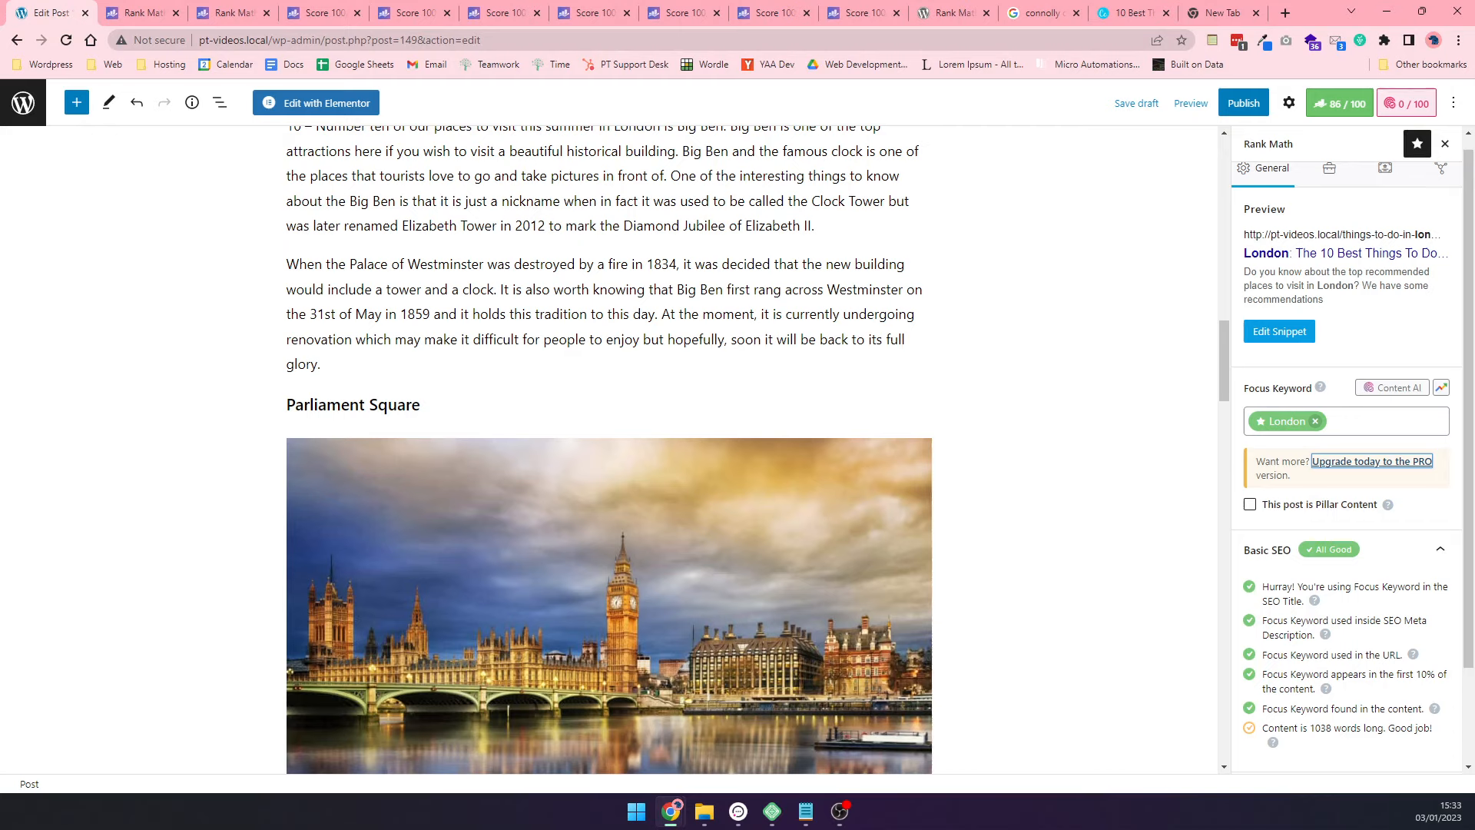